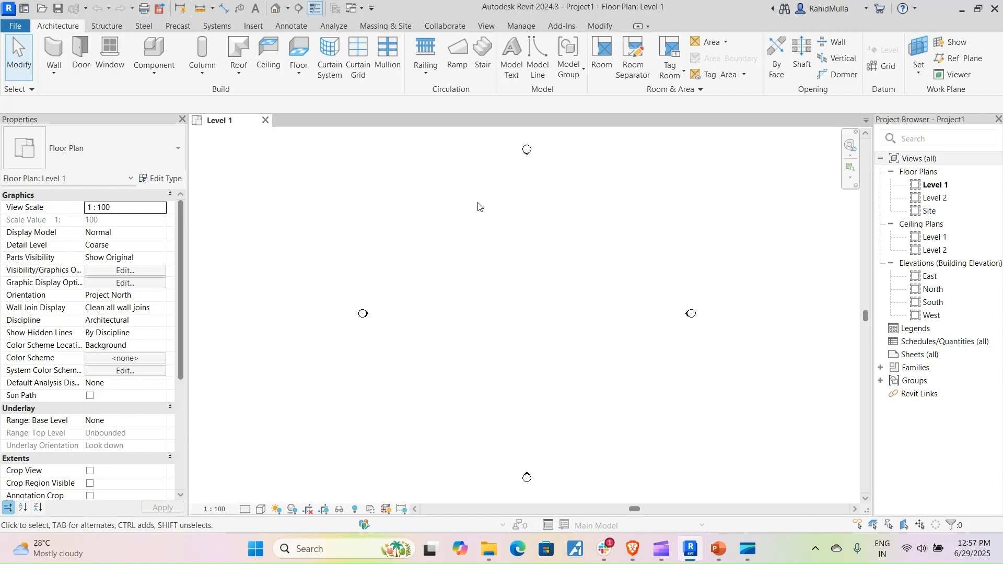
Step: Switch to Brave and examine the reference images of dado rails and of crown moldings below the ceiling
left_click(155, 73)
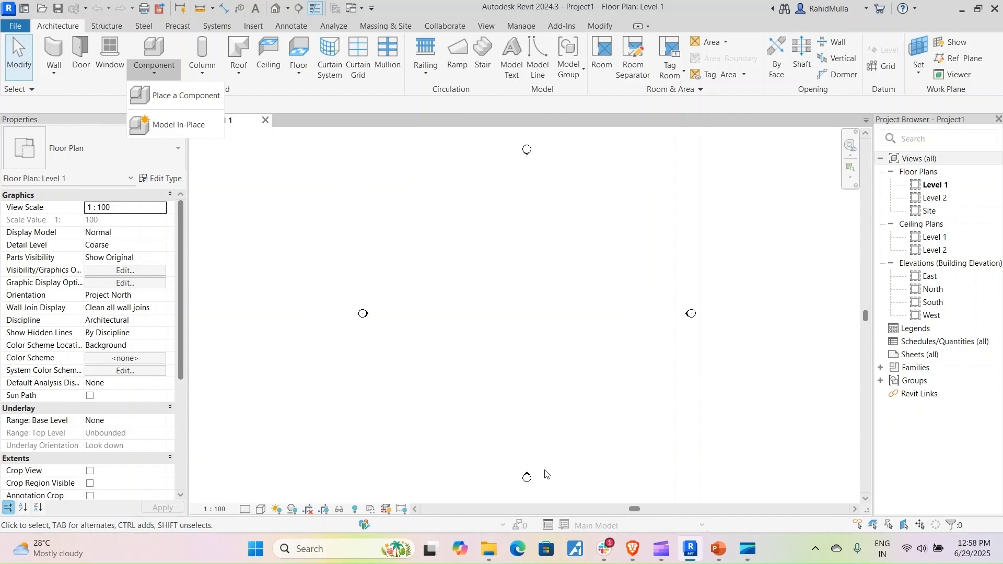
left_click(628, 546)
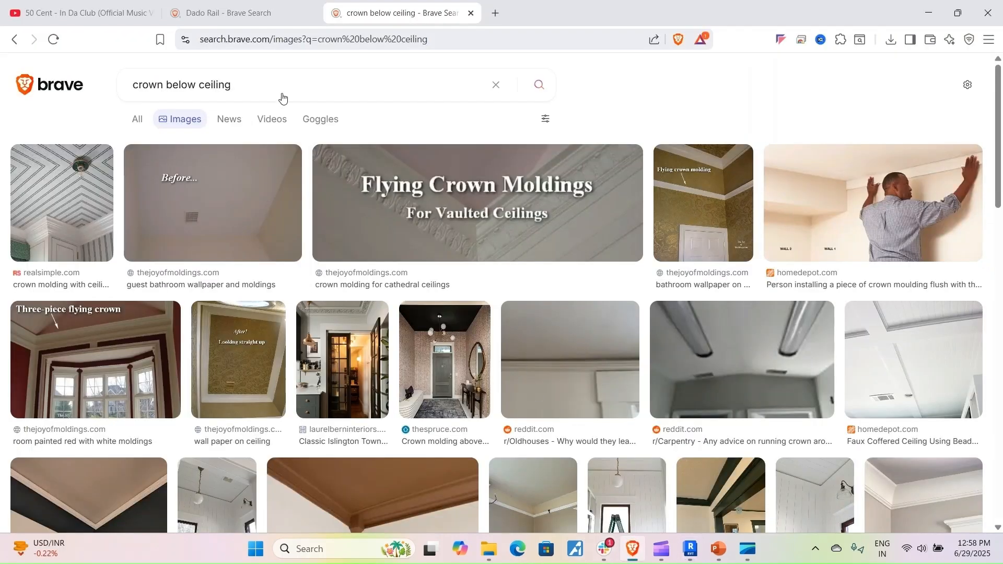
left_click(255, 19)
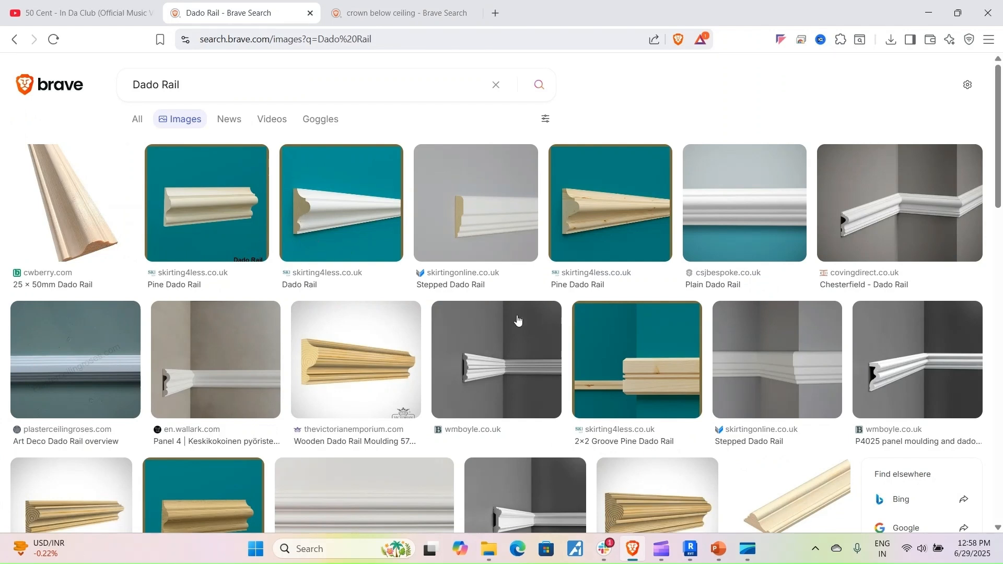
scroll(512, 321, "down", 2)
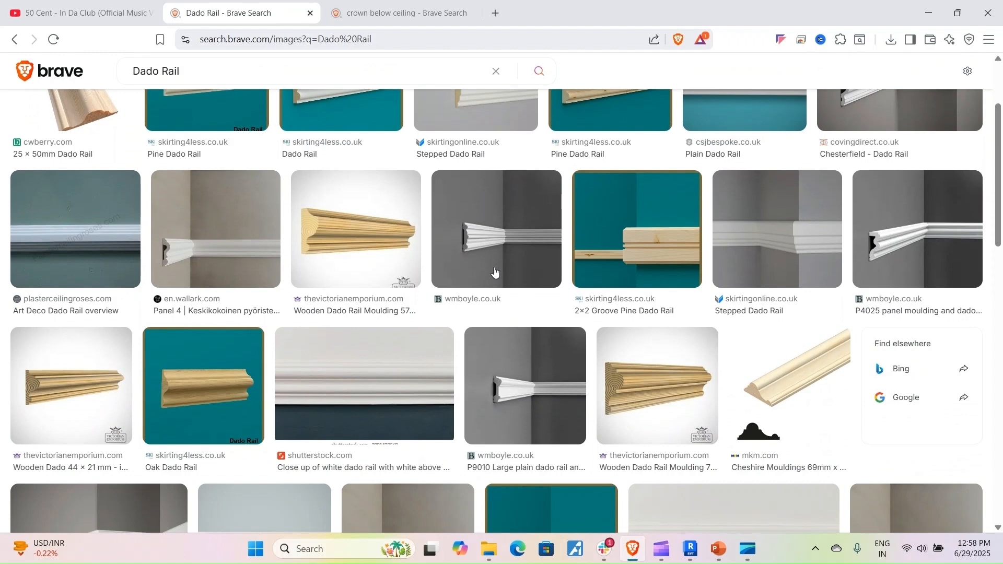
scroll(494, 271, "up", 1)
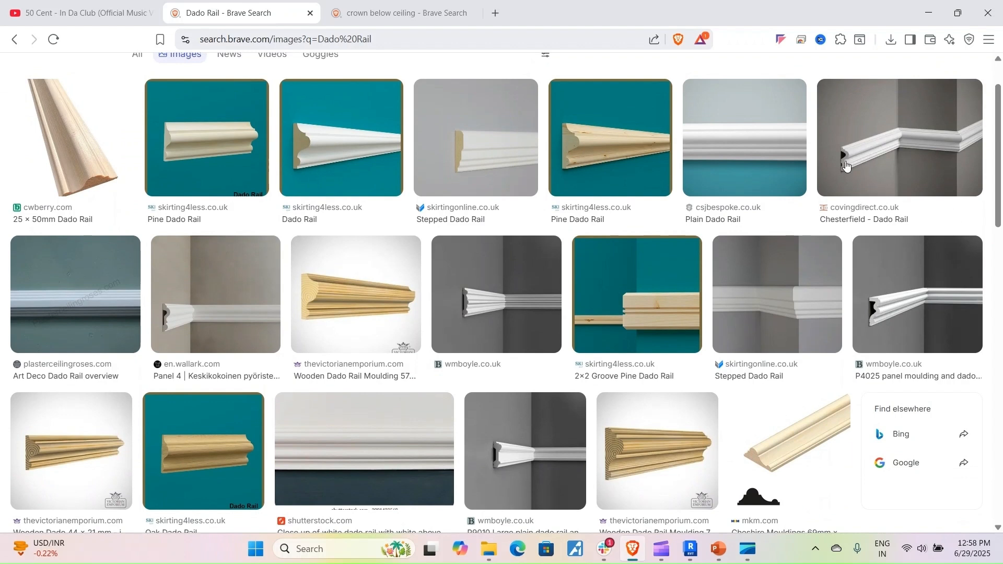
left_click(400, 13)
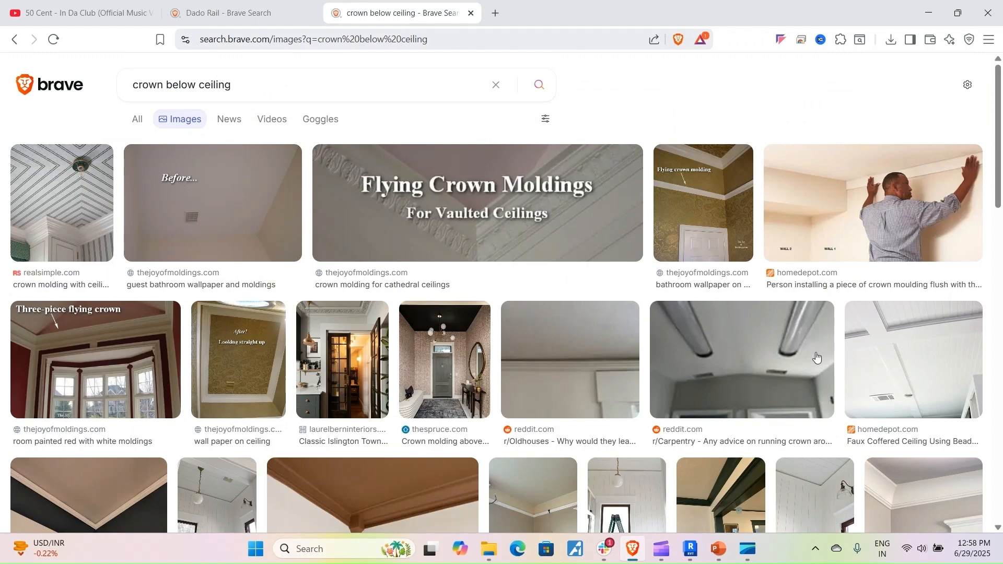
scroll(809, 351, "down", 2)
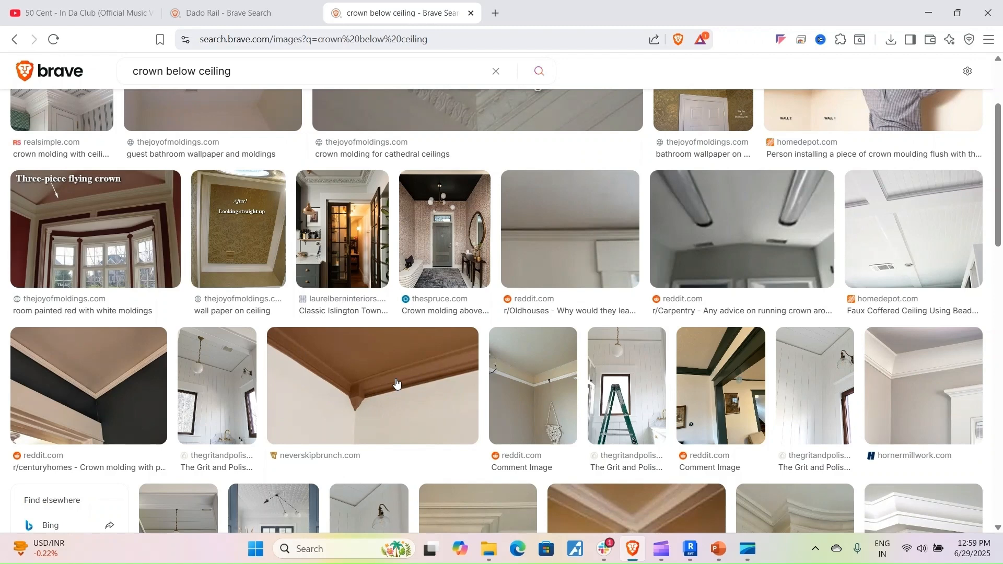
scroll(396, 383, "down", 3)
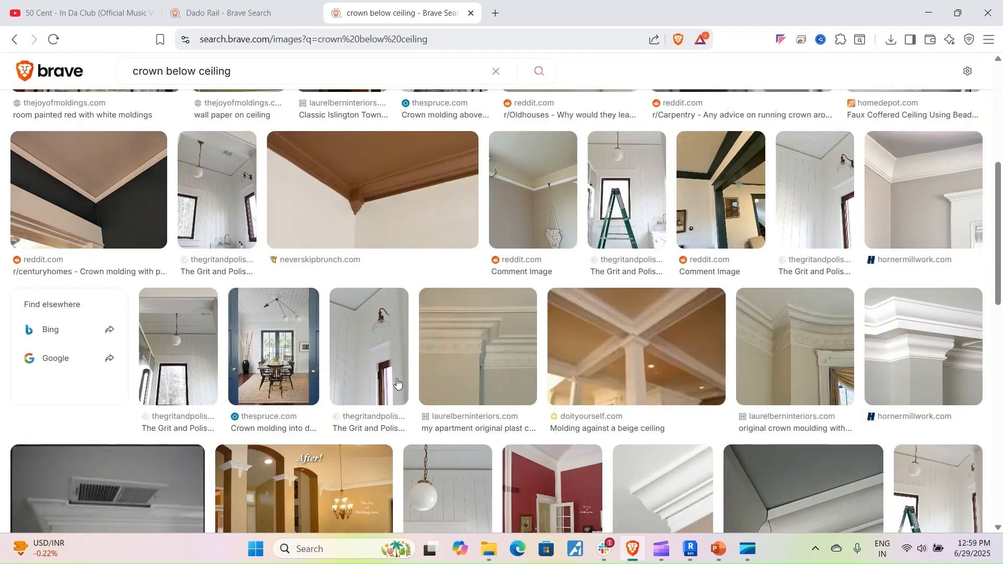
Step: Switch back to Revit and draw a closed, stepped outline of eight Generic - 200mm walls, 8000 mm high, on Level 1
left_click(690, 549)
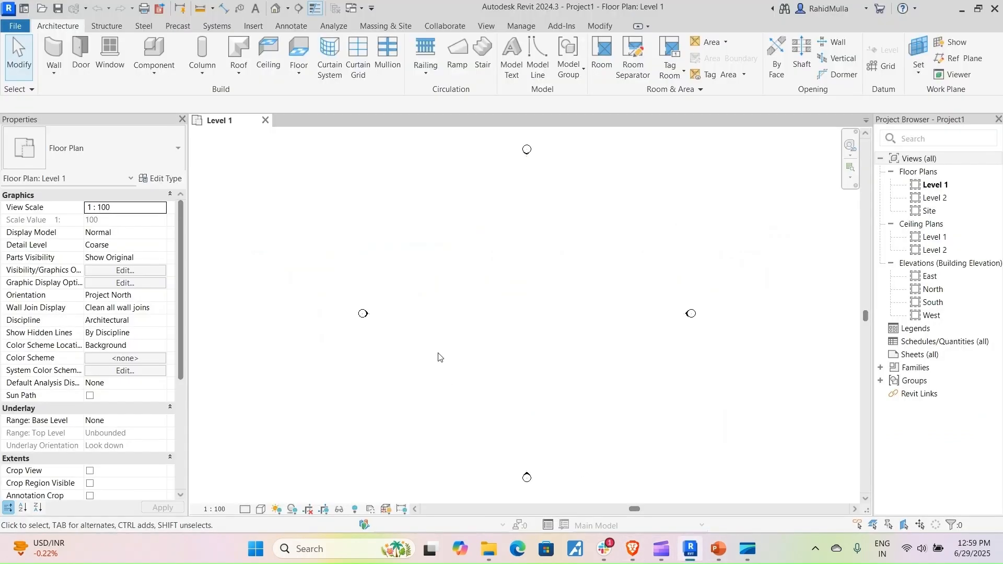
left_click(61, 77)
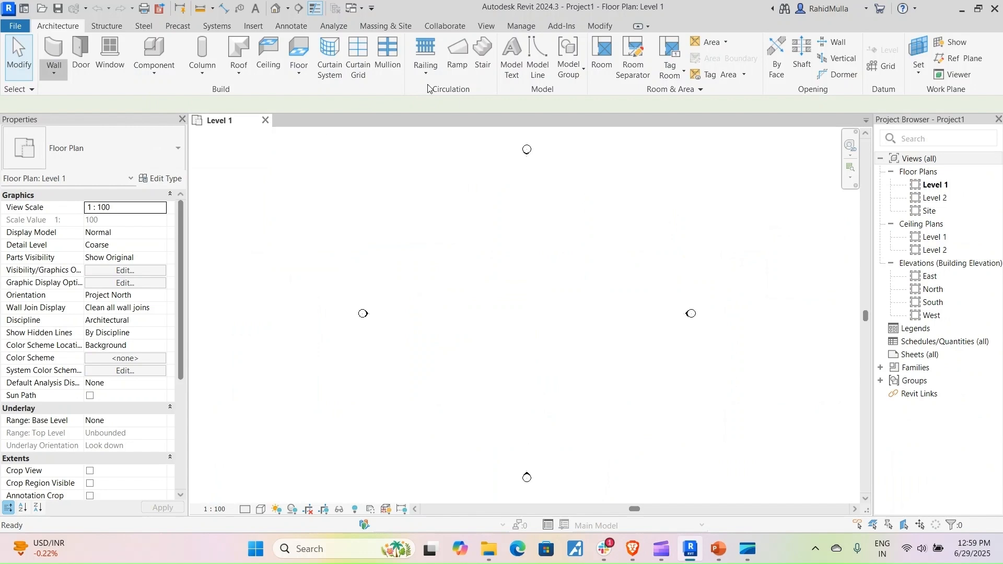
left_click(446, 223)
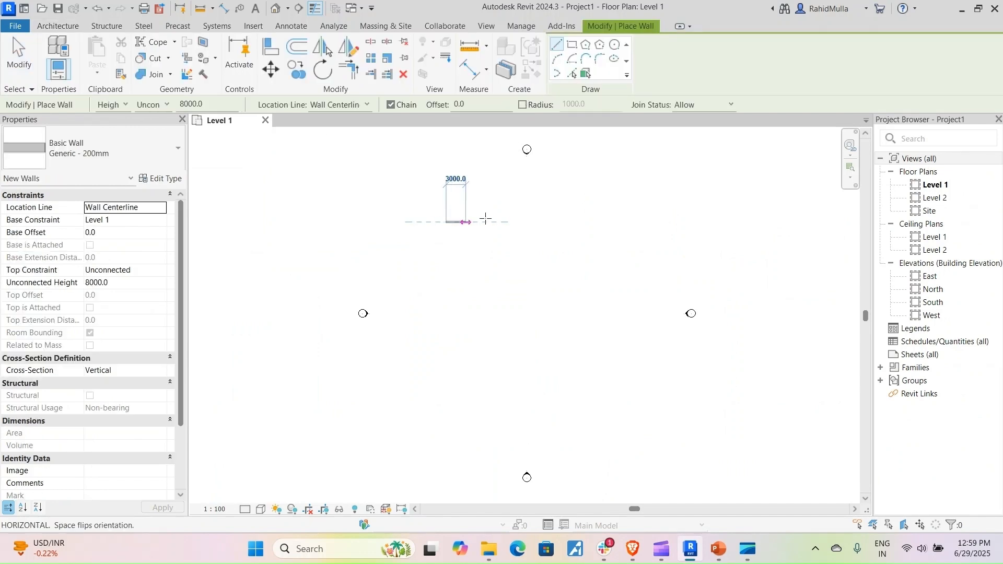
left_click(569, 222)
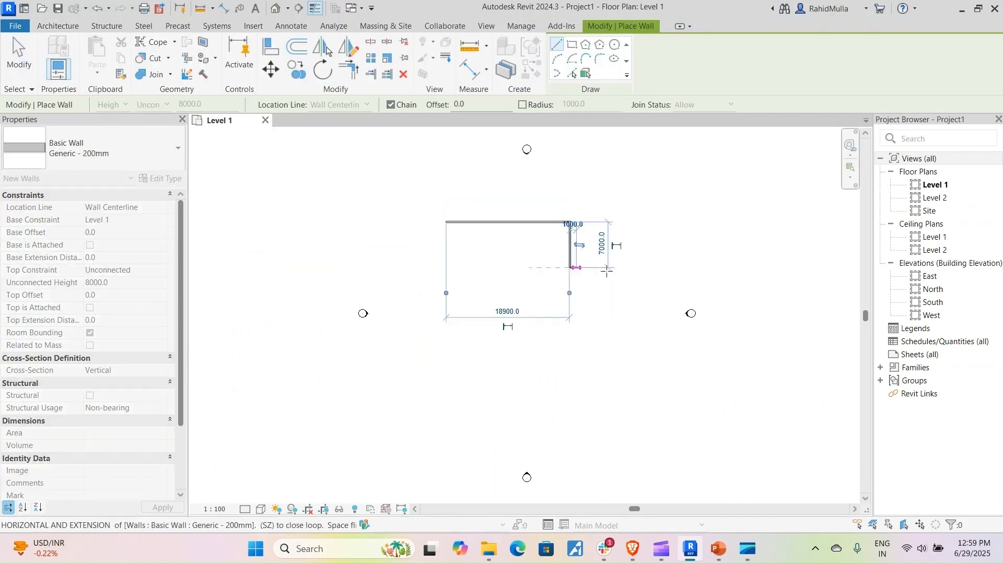
left_click(606, 270)
left_click(622, 268)
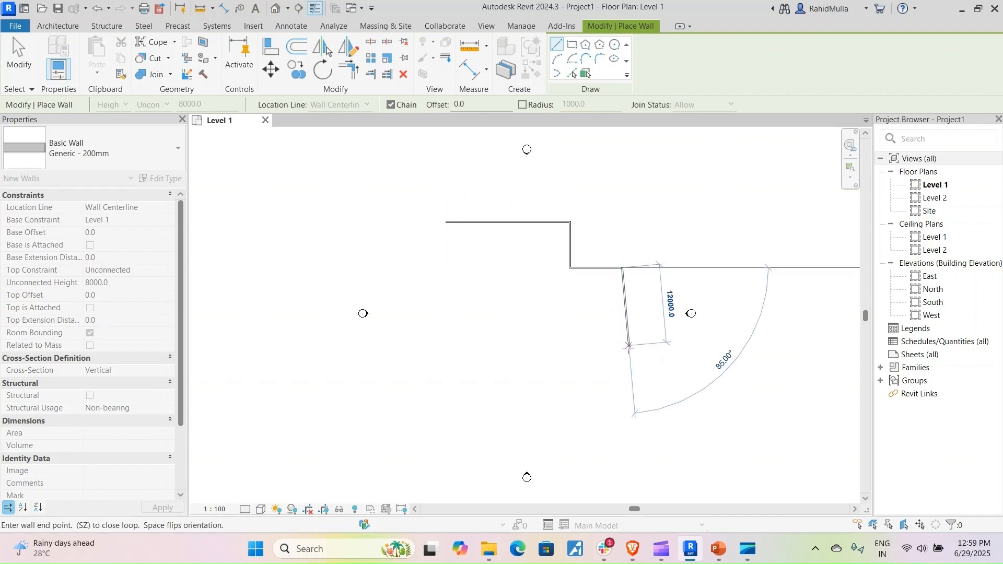
left_click(621, 346)
left_click(511, 346)
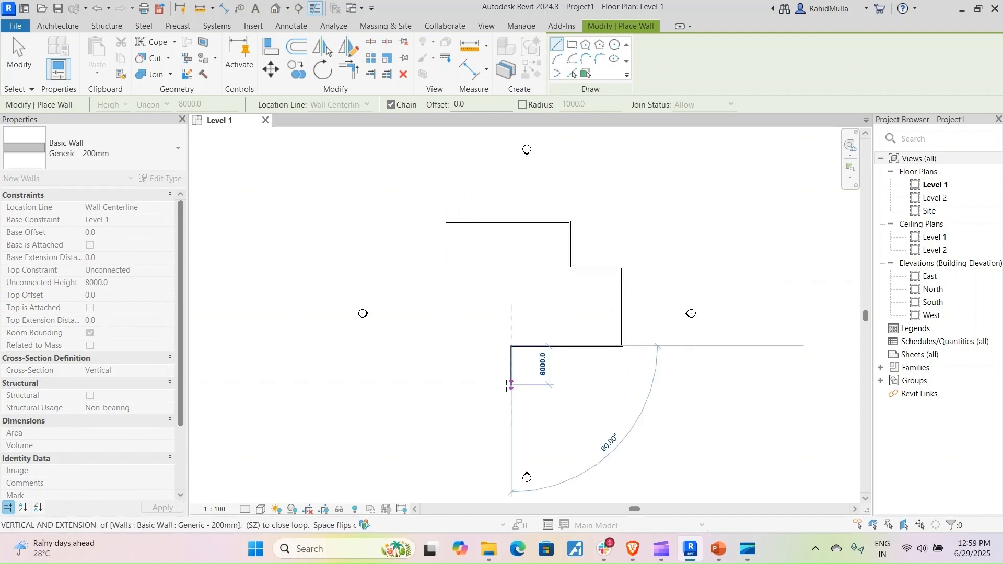
left_click(511, 391)
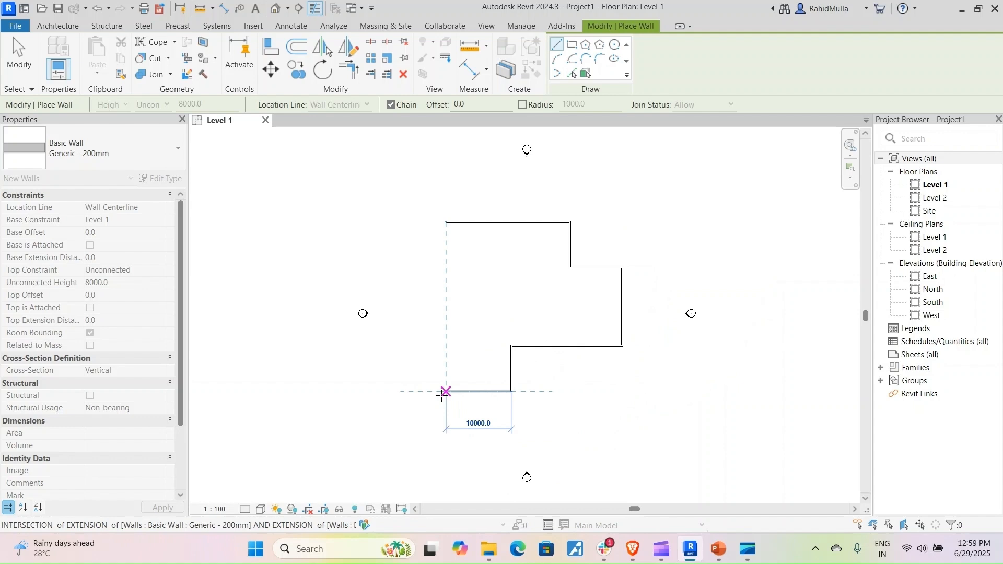
left_click(445, 391)
left_click(445, 222)
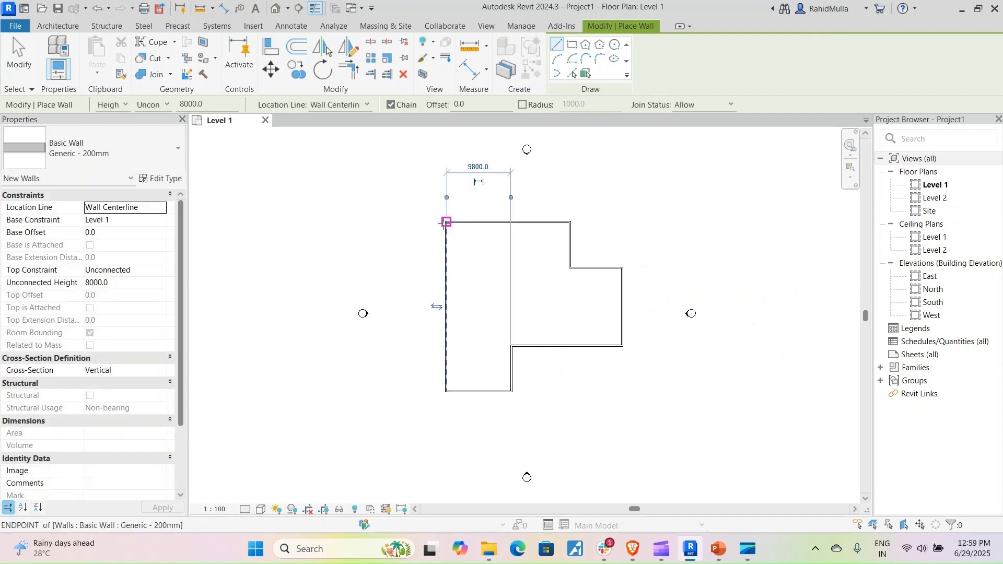
key("Escape")
key("Escape")
Step: In the Level 1 ceiling plan, place an automatic Plain compound ceiling within the walls at a 2600 mm height offset and select it
middle_click_drag(484, 266, 435, 244)
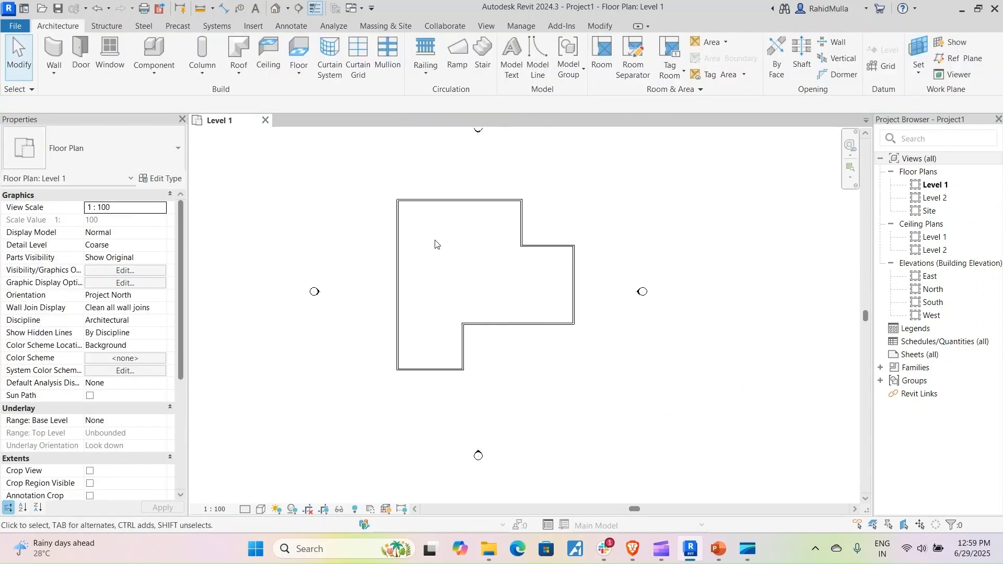
left_click(931, 238)
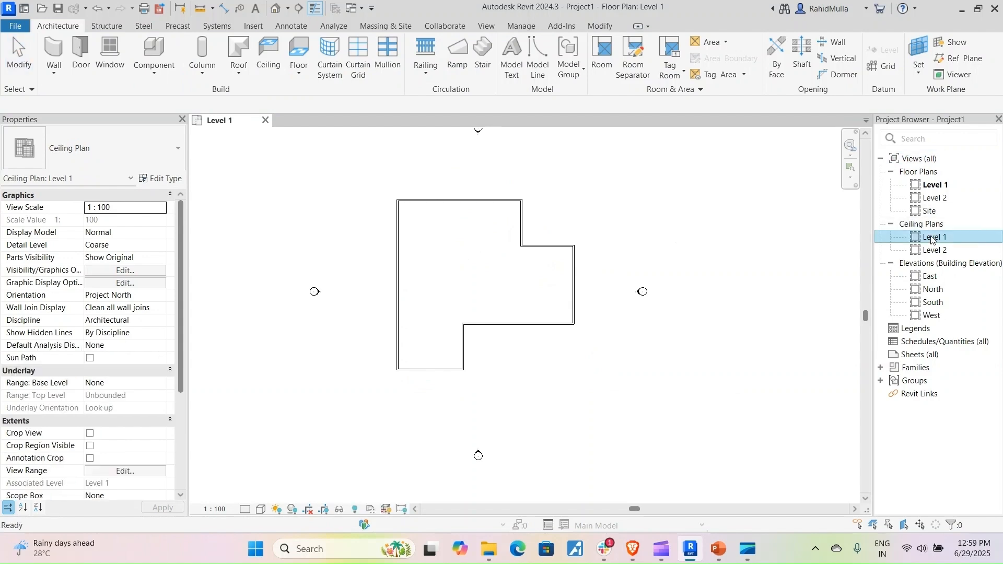
double_click(932, 237)
middle_click_drag(385, 287, 341, 289)
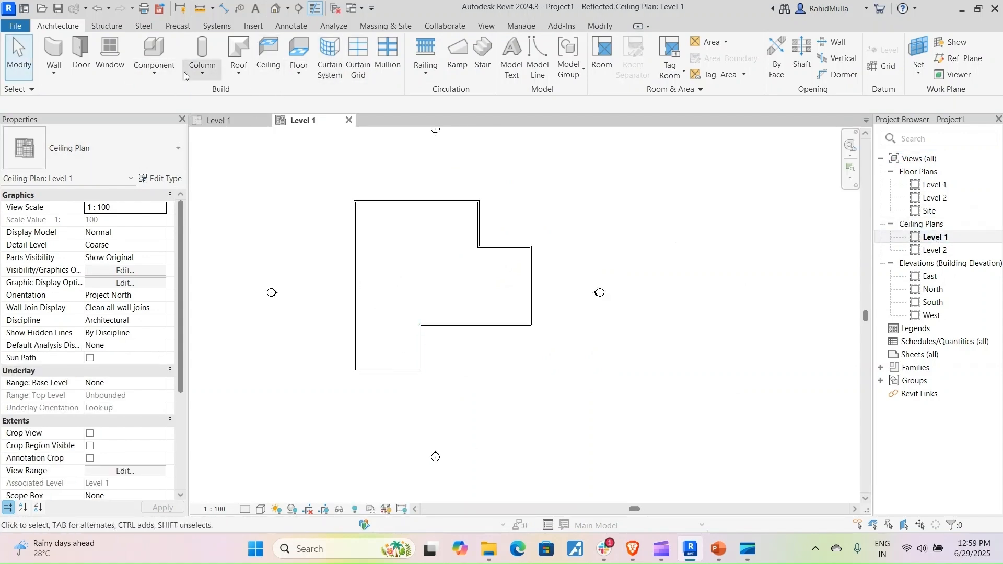
left_click(270, 60)
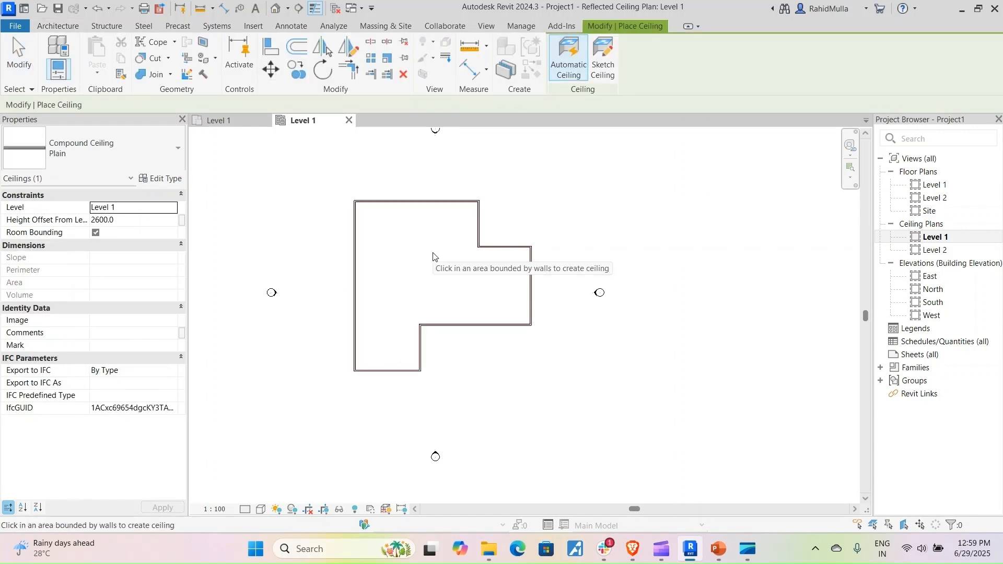
key("Escape")
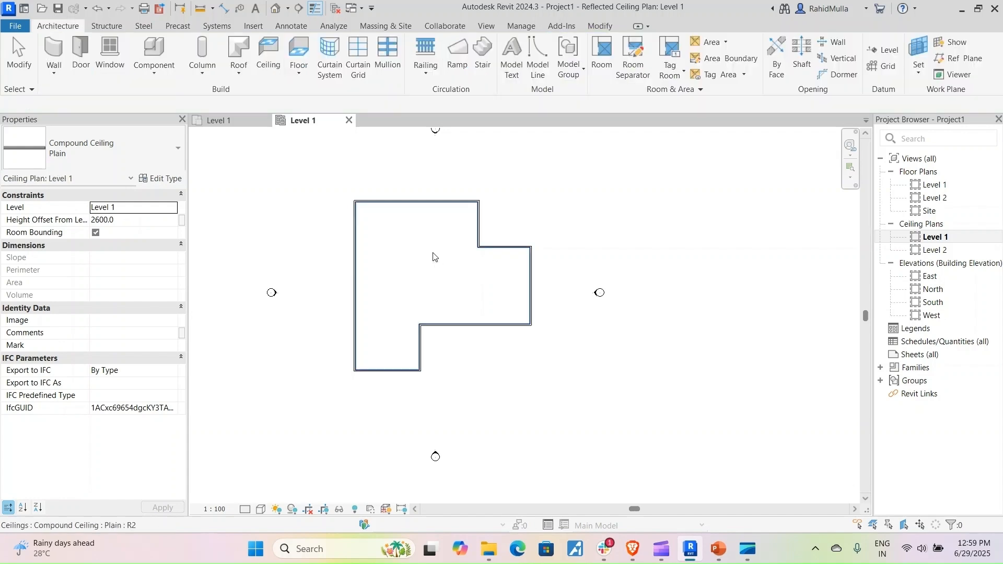
scroll(361, 207, "up", 2)
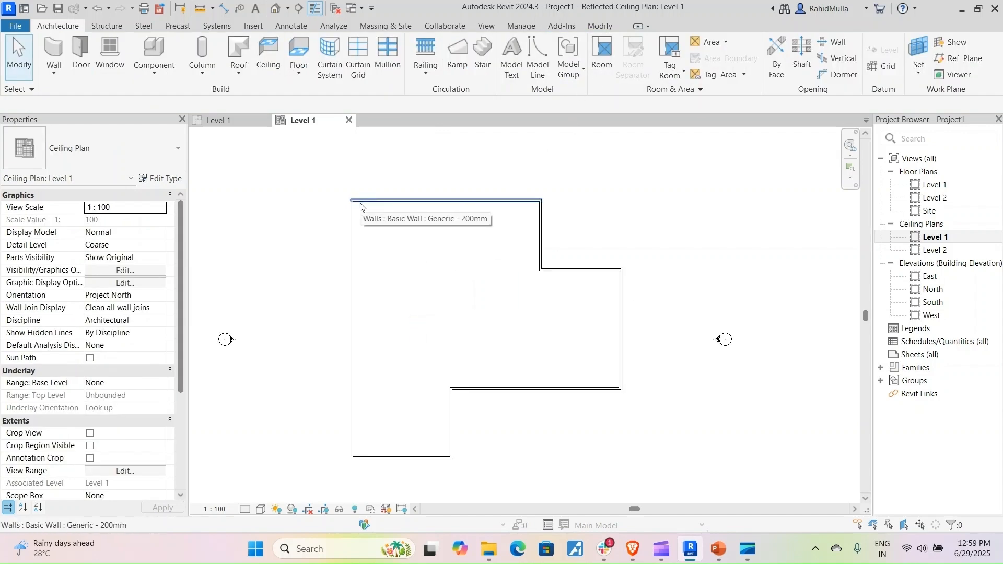
left_click(493, 306)
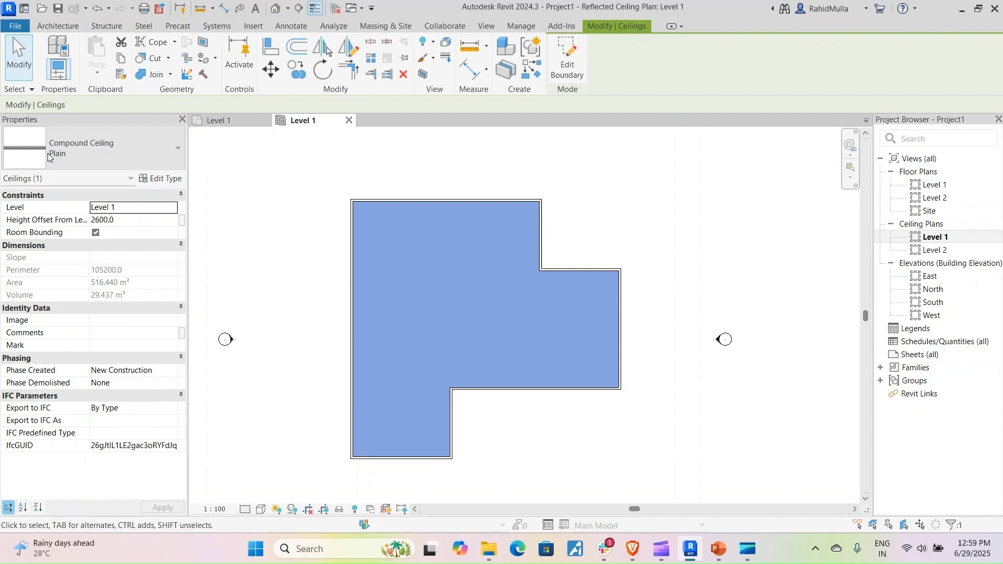
Step: Draw a horizontal building section across the full width of the building in the Level 1 floor plan
left_click(220, 123)
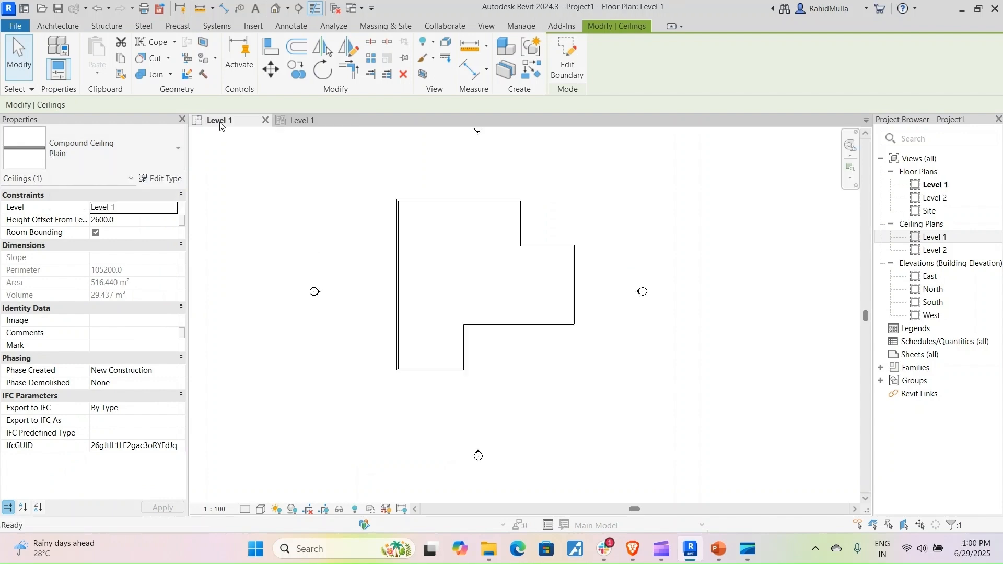
left_click(750, 254)
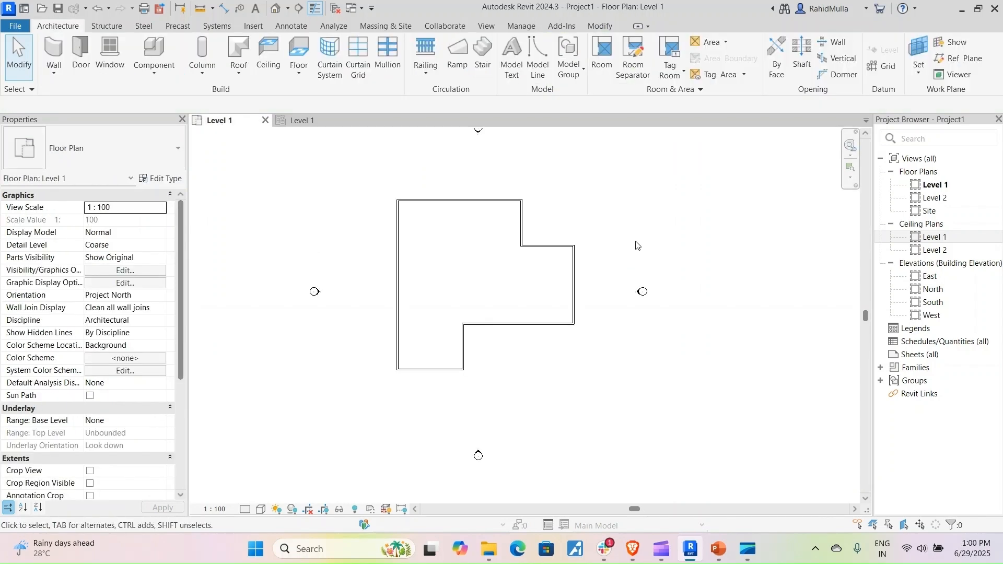
middle_click_drag(635, 241, 642, 280)
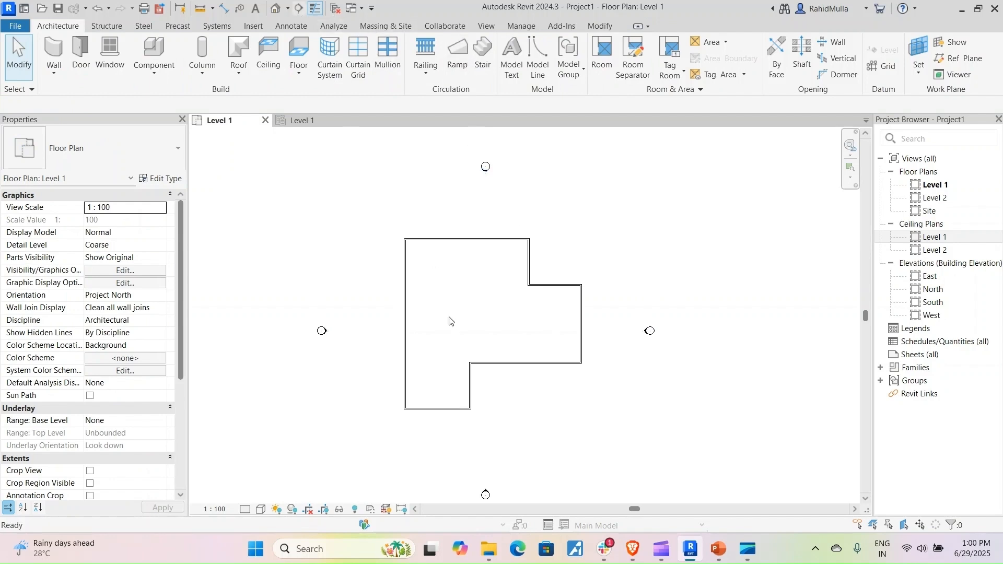
left_click(388, 316)
left_click(600, 316)
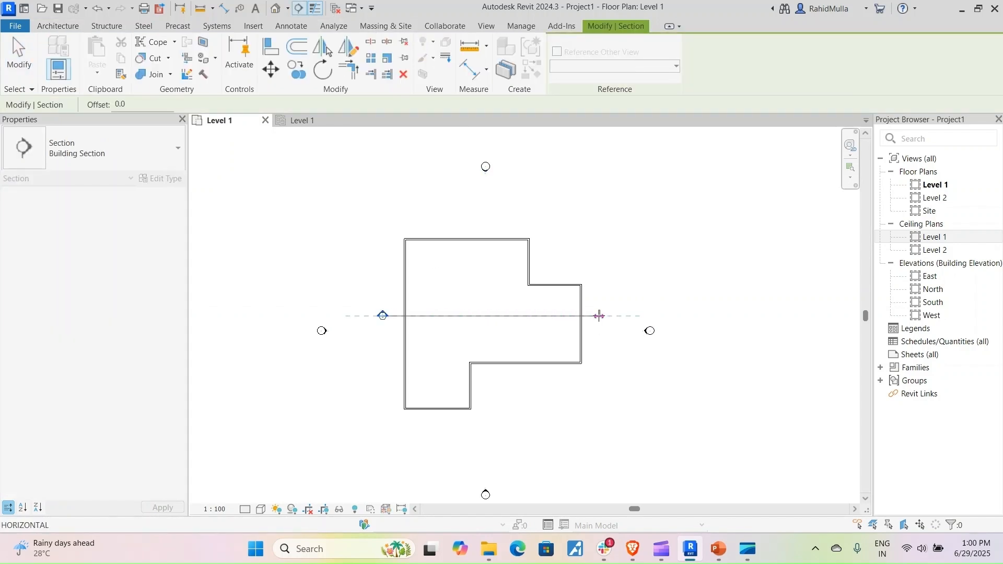
key("Escape")
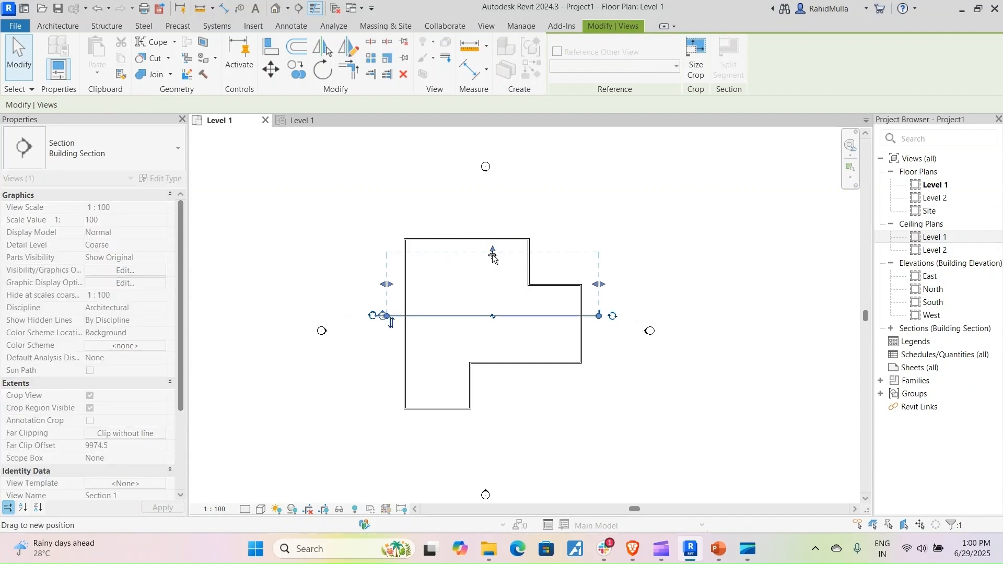
left_click(571, 227)
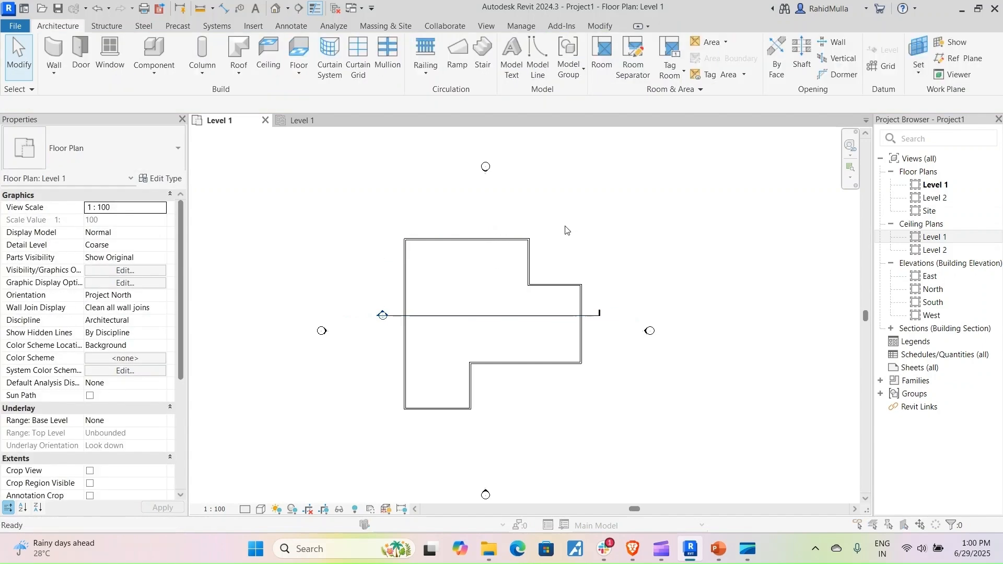
Step: Set the top of the Level 1 floor plan's view range to Level Above (Level 2)
key("v")
key("r")
left_click(664, 219)
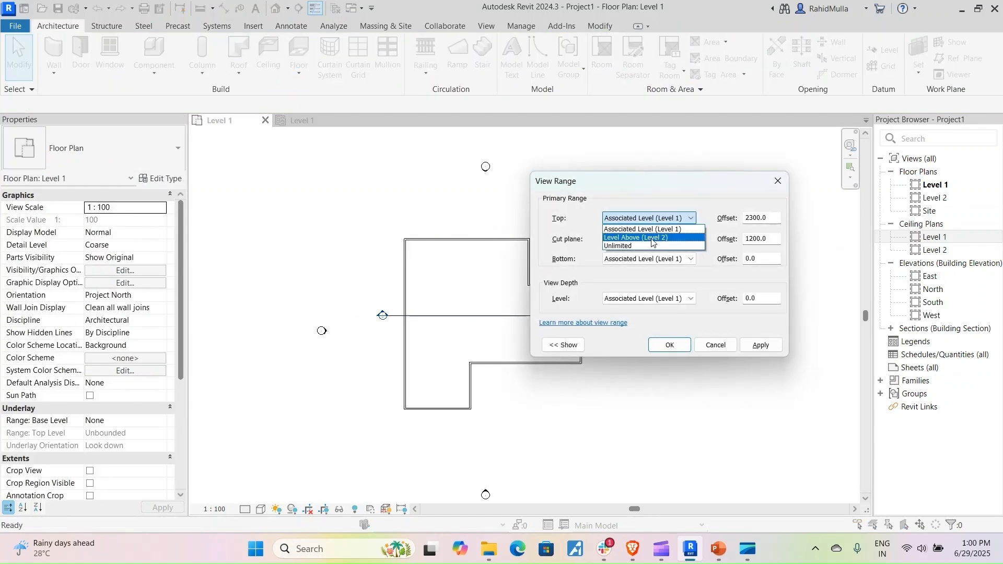
left_click(651, 238)
left_click(671, 345)
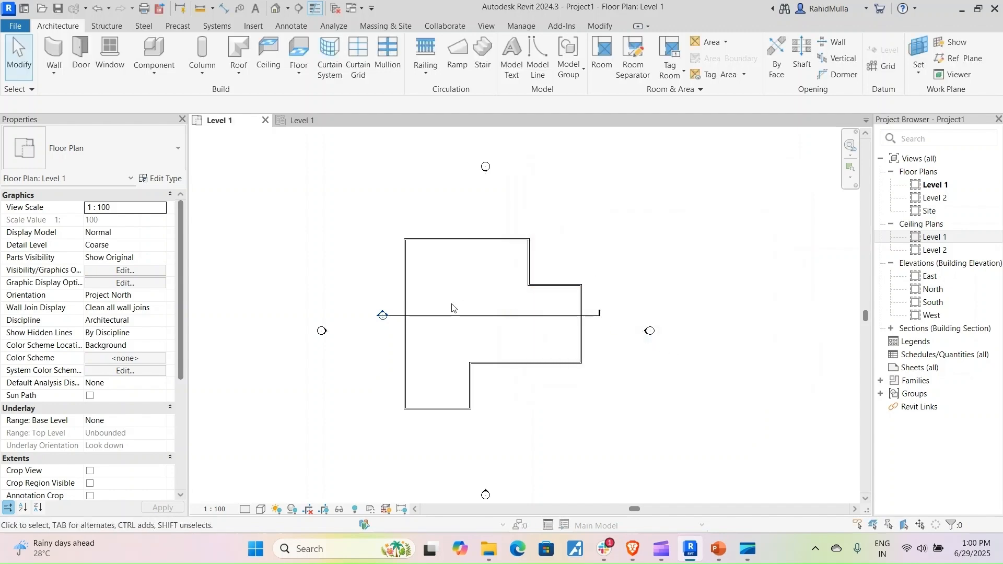
Step: Open the section view of the horizontal section line drawn across the Level 1 floor plan
middle_click_drag(551, 285, 502, 277)
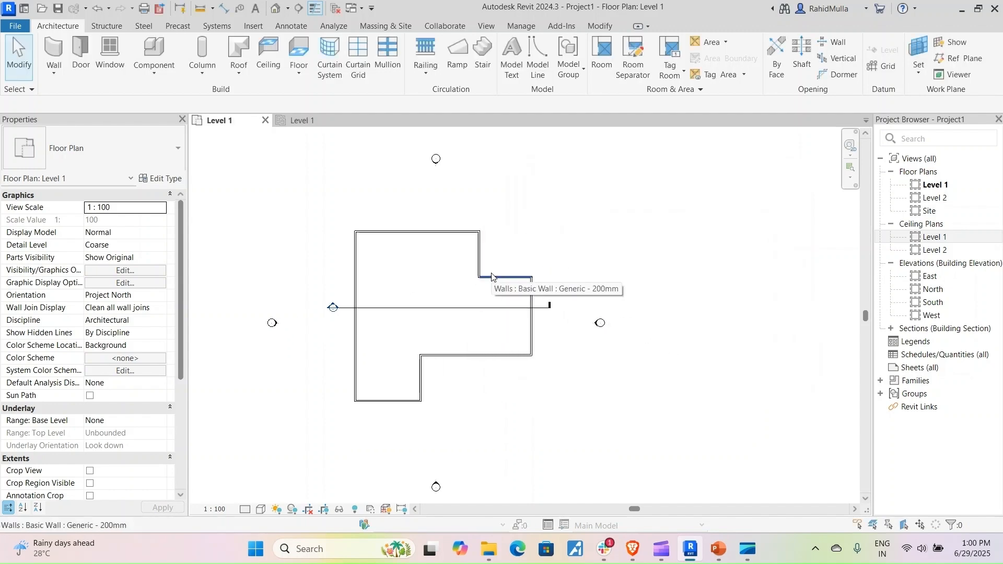
scroll(454, 303, "up", 2)
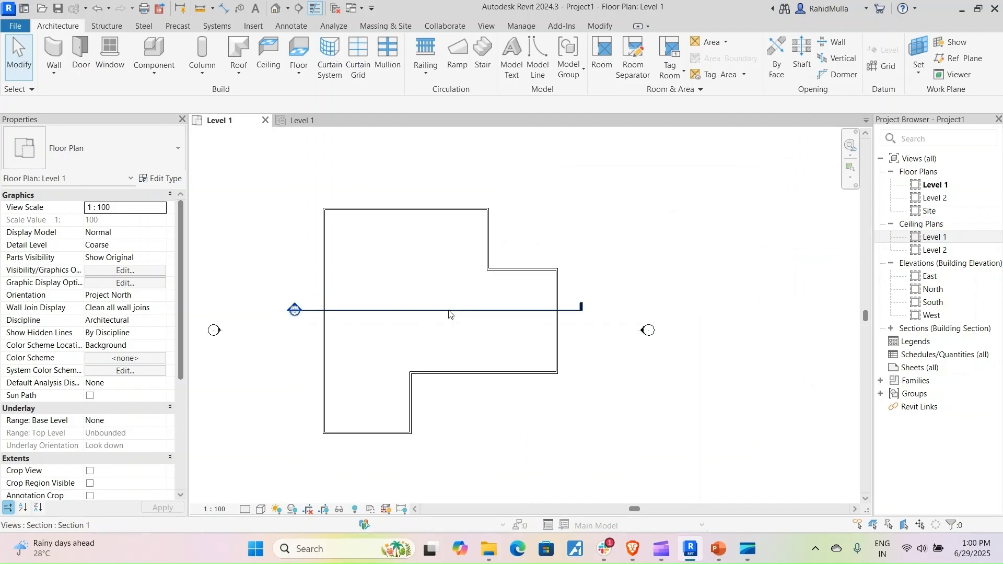
middle_click_drag(450, 313, 474, 319)
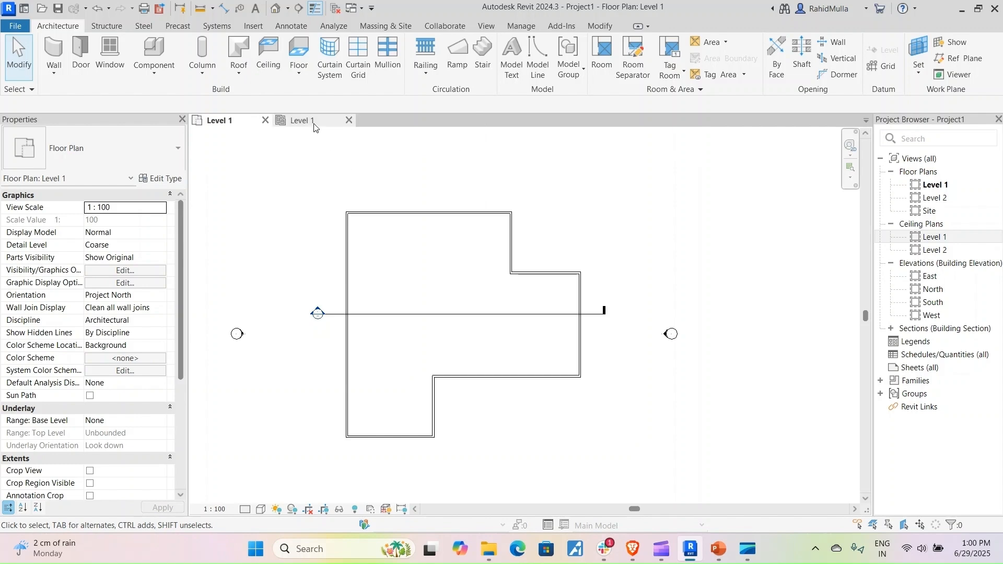
left_click(392, 315)
right_click(391, 316)
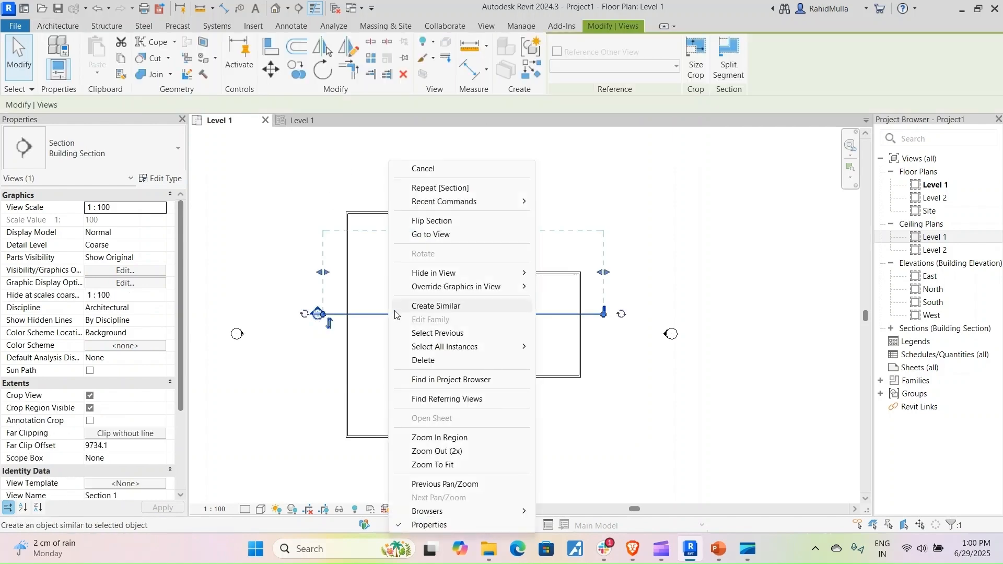
left_click(429, 234)
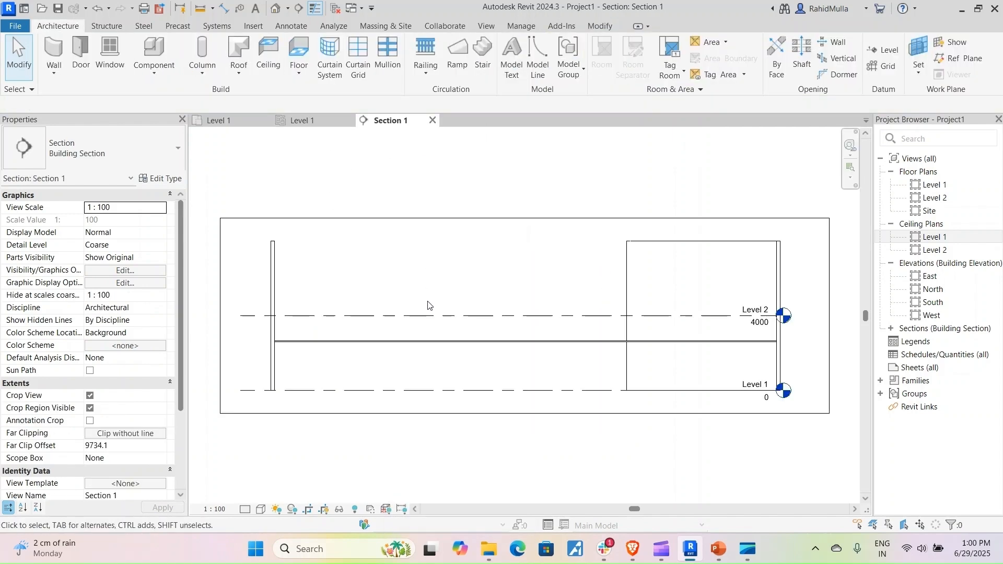
Step: Place a reference plane with Pick Lines on the ceiling's bottom edge and extend its left end past the left wall to the crop boundary
left_click(555, 295)
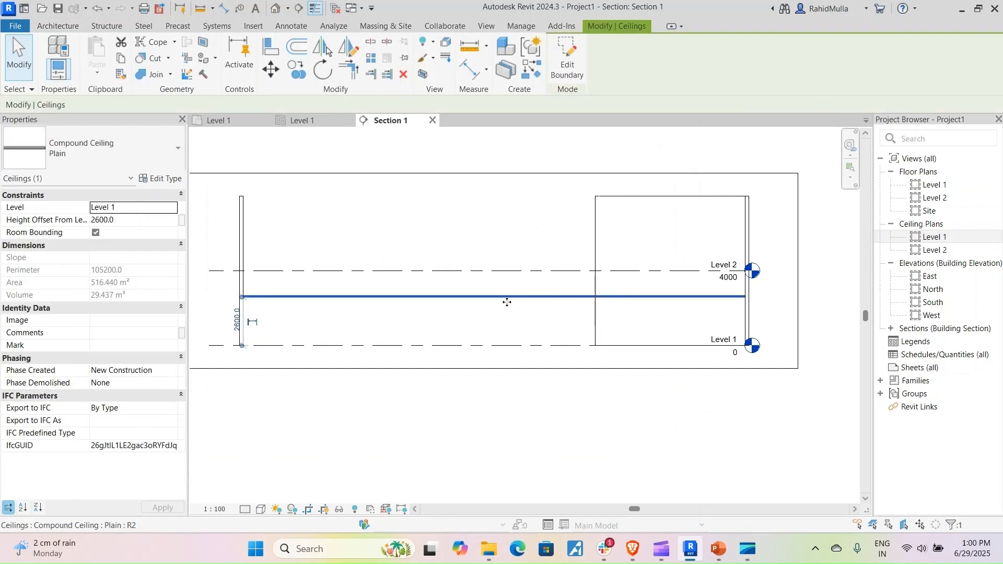
middle_click_drag(519, 309, 599, 291)
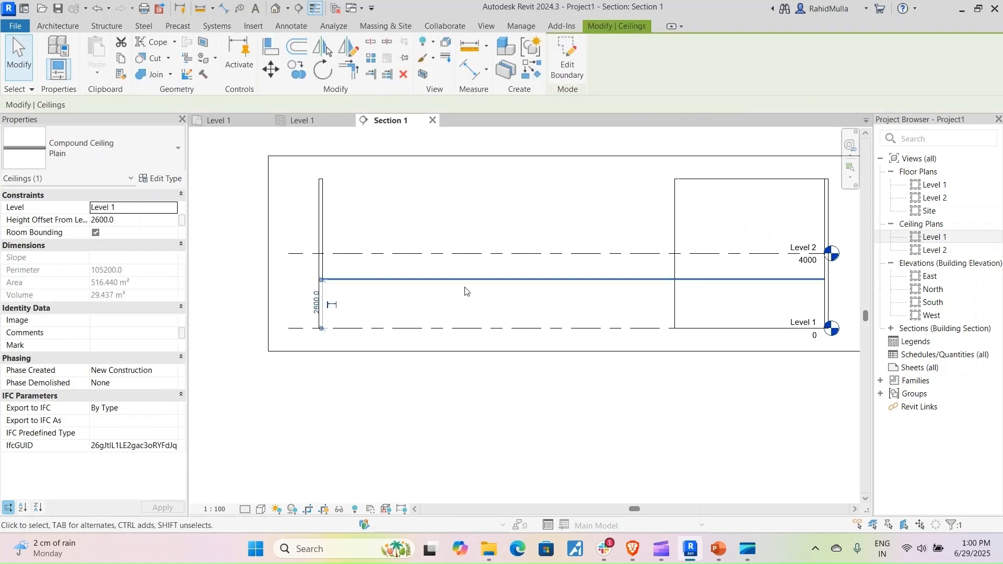
scroll(339, 284, "up", 2)
left_click(393, 165)
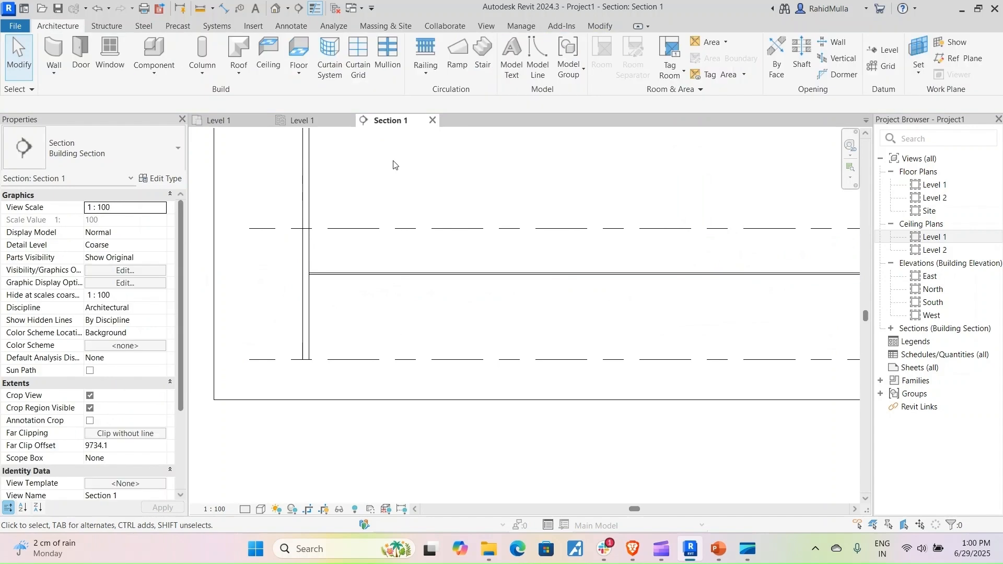
key("r")
key("p")
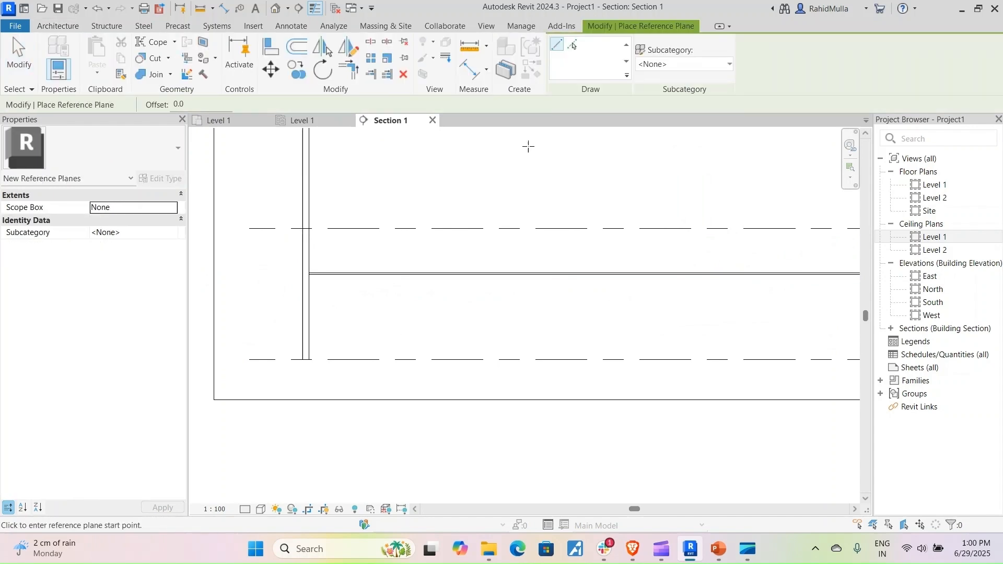
left_click(572, 45)
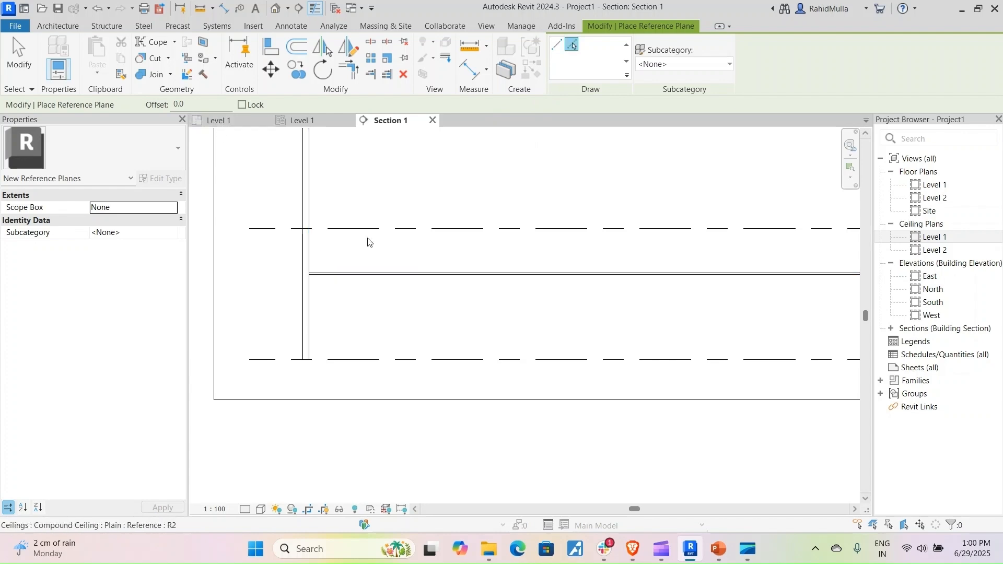
scroll(332, 278, "up", 4)
left_click(337, 276)
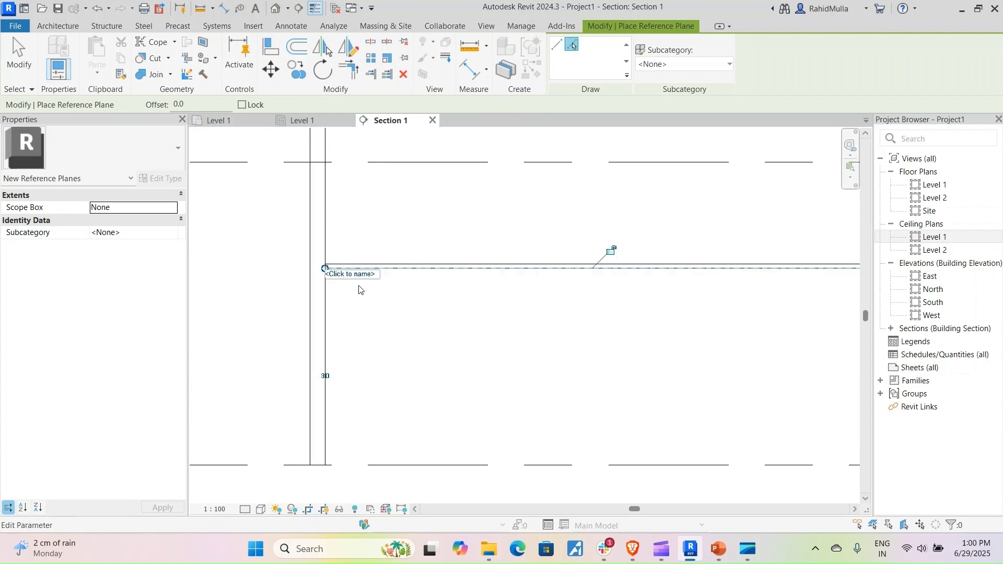
middle_click_drag(337, 275, 475, 256)
left_click_drag(477, 257, 270, 258)
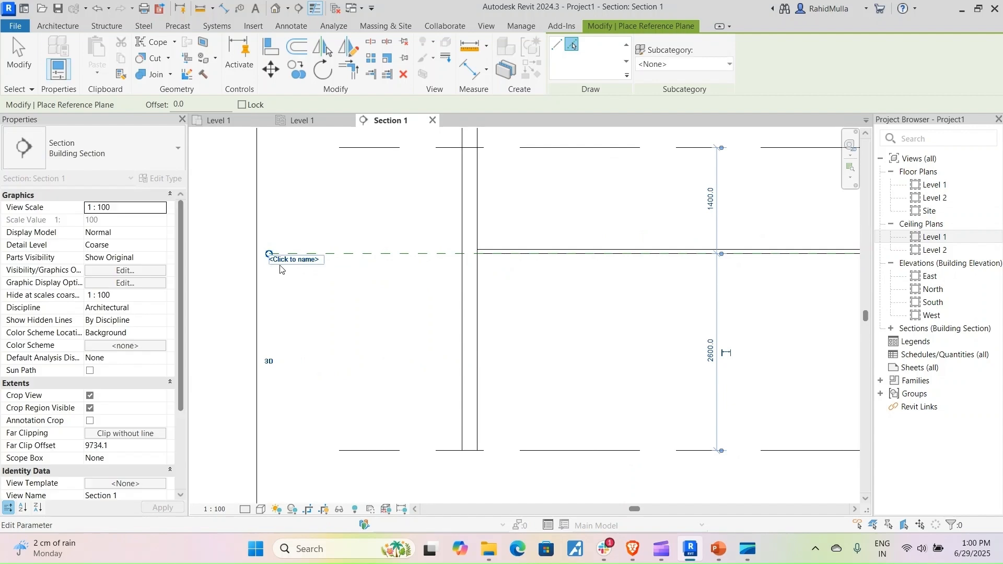
Step: With the Lock option enabled, pick the ceiling's top edge to place another reference plane
scroll(432, 264, "down", 2)
scroll(433, 266, "down", 2)
middle_click_drag(516, 290, 227, 291)
scroll(428, 279, "down", 4)
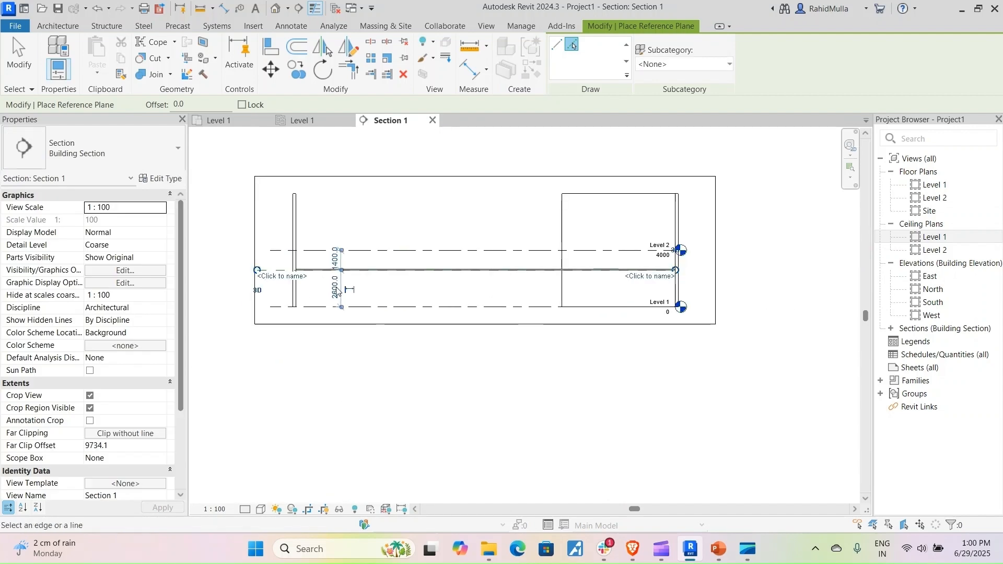
middle_click_drag(335, 287, 368, 289)
scroll(320, 288, "up", 3)
scroll(319, 287, "up", 1)
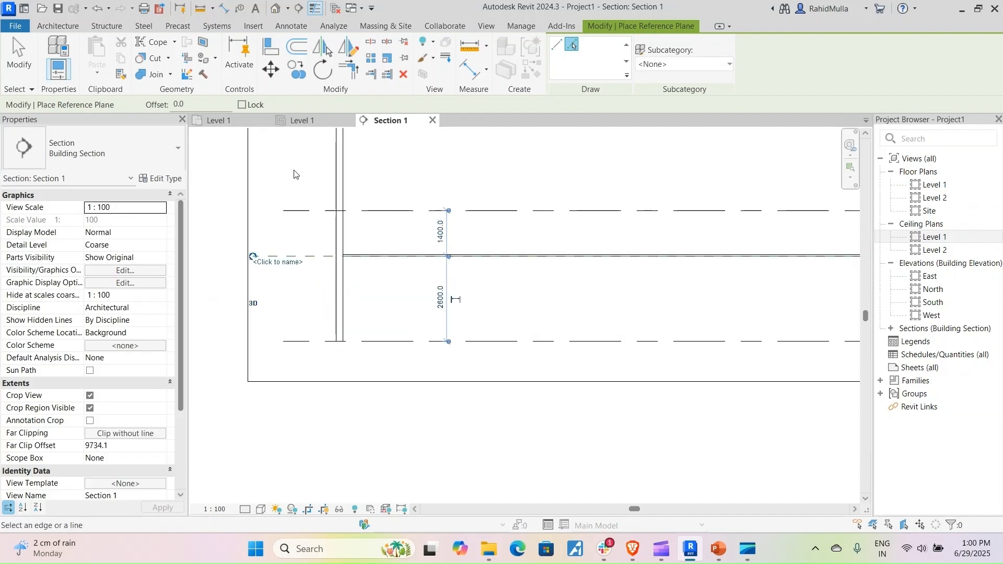
left_click(242, 105)
scroll(376, 263, "up", 2)
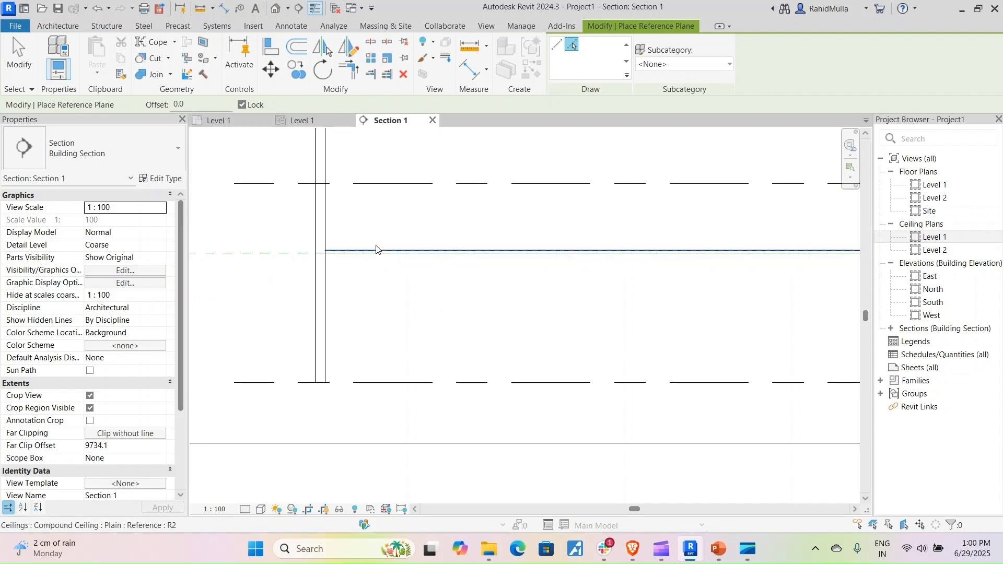
left_click(388, 253)
key("Escape")
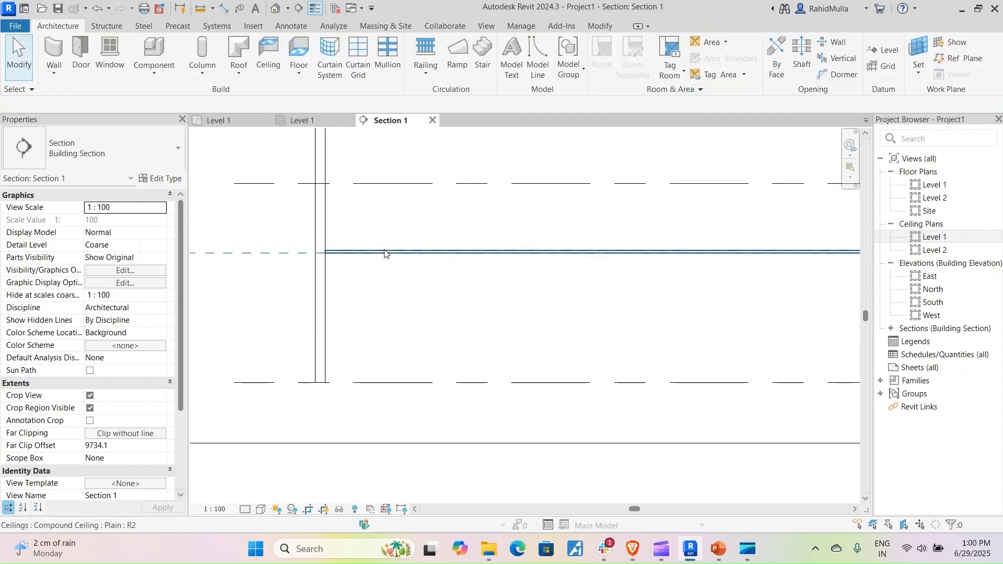
left_click(375, 257)
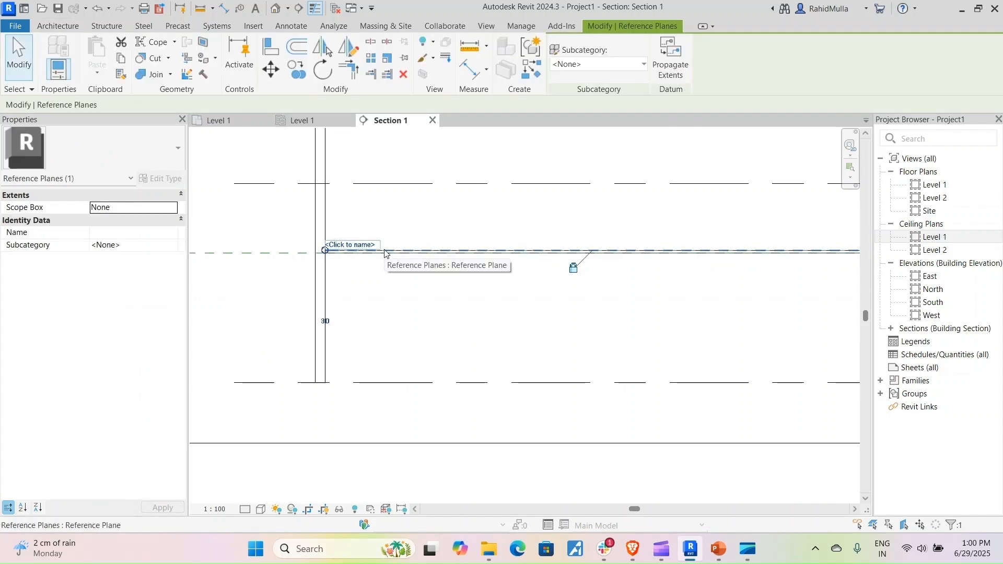
key("Escape")
Step: Raise the ceiling to a 3100 mm height offset, then align its underside back to the extended reference plane and lock the alignment
left_click(383, 245)
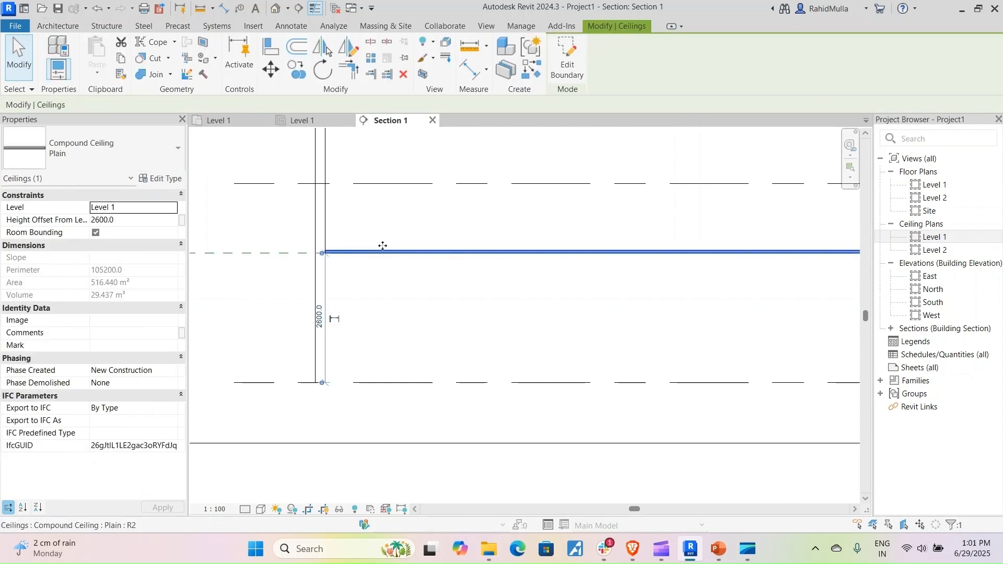
left_click_drag(383, 248, 383, 222)
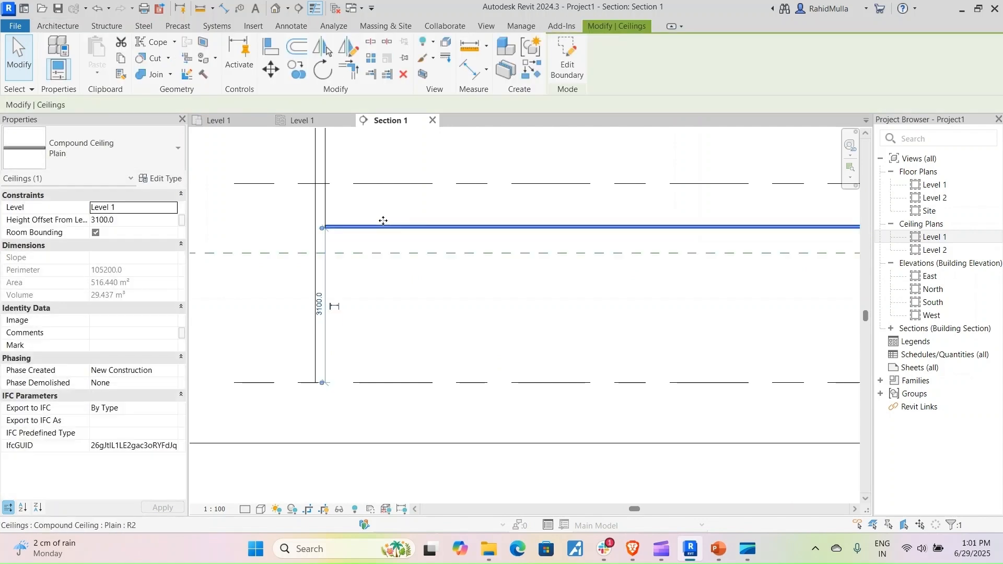
key("l")
left_click(388, 254)
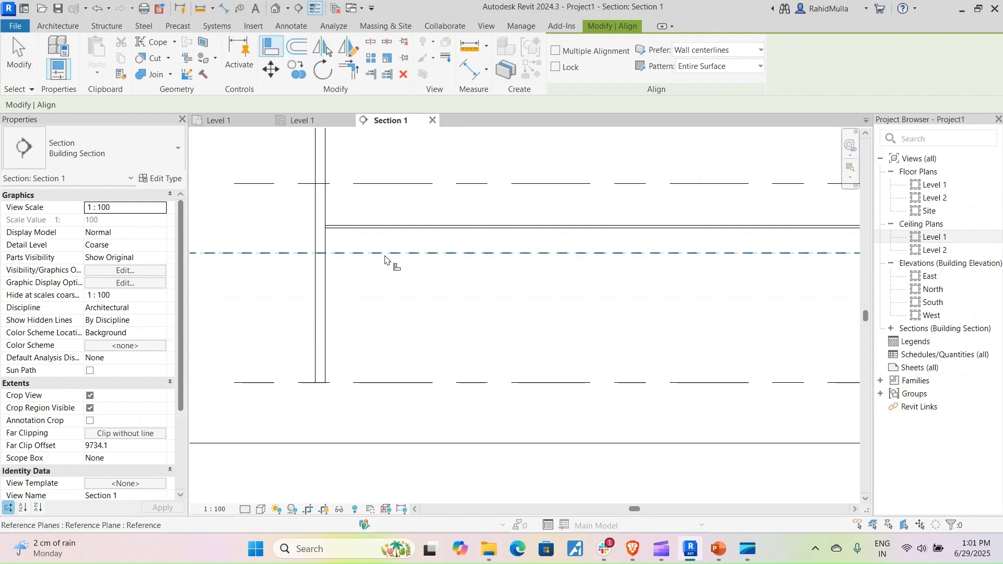
left_click(386, 227)
key("Escape")
key("Escape")
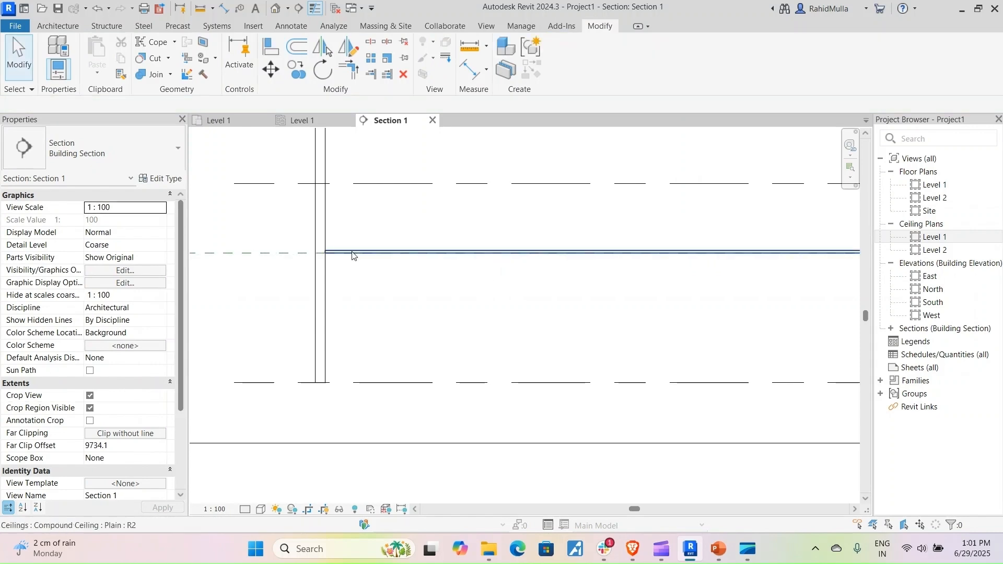
Step: Try moving the ceiling up to a 3100 mm height offset to test its link with the reference plane
left_click(352, 256)
left_click_drag(352, 242, 351, 229)
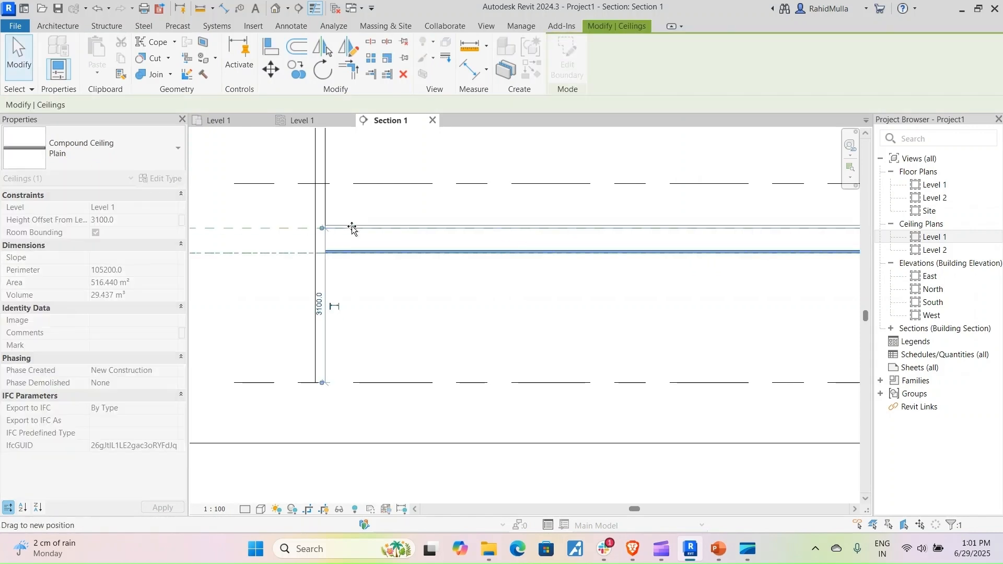
left_click(349, 253)
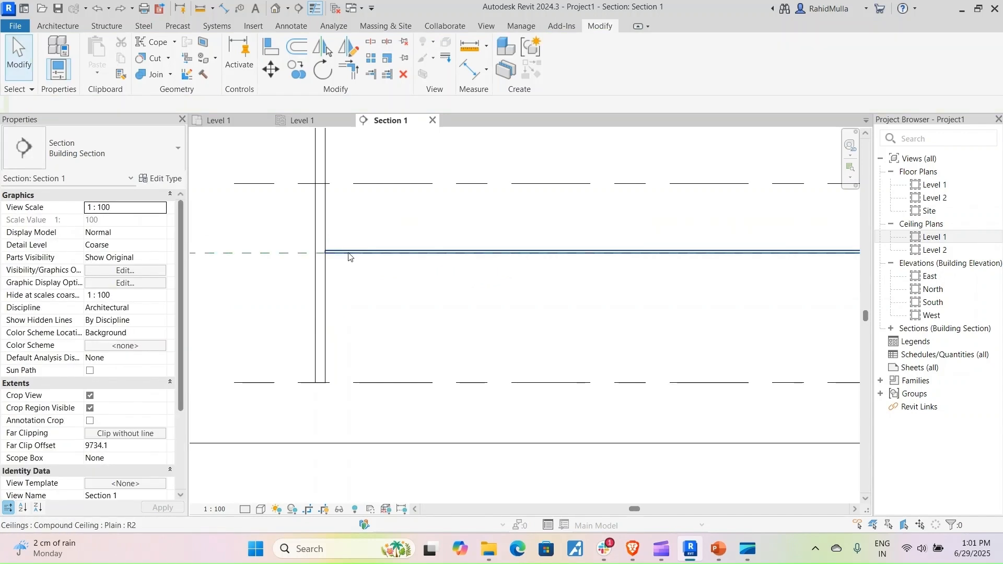
Step: Name the extended reference plane at the ceiling's underside "Crown"
middle_click_drag(349, 254, 467, 240)
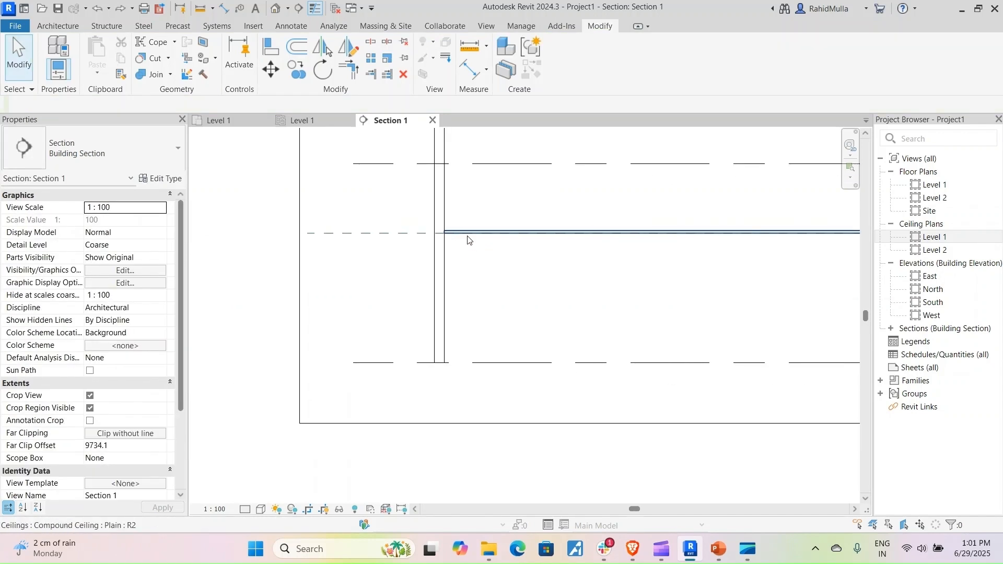
left_click(347, 233)
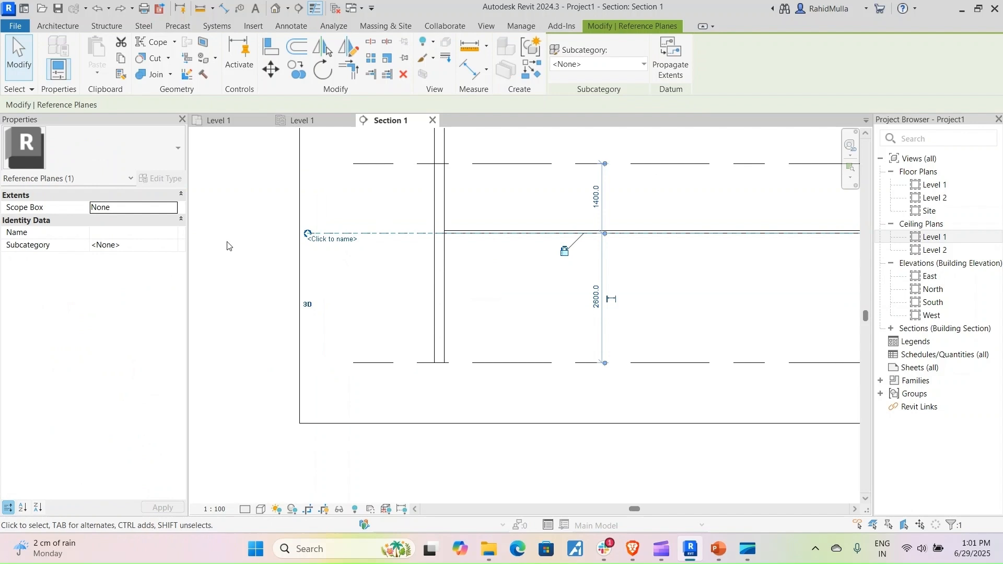
left_click(333, 244)
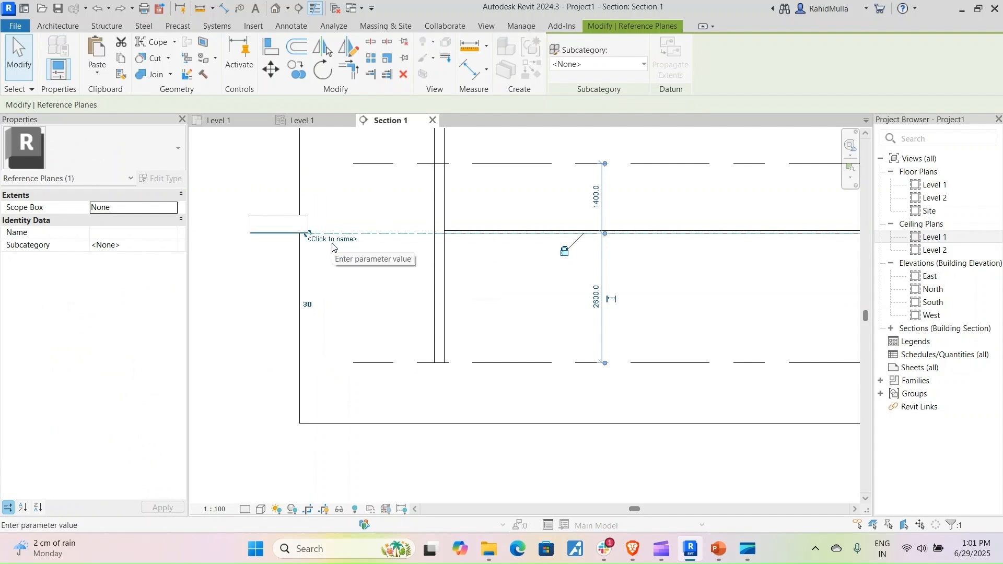
type("crown")
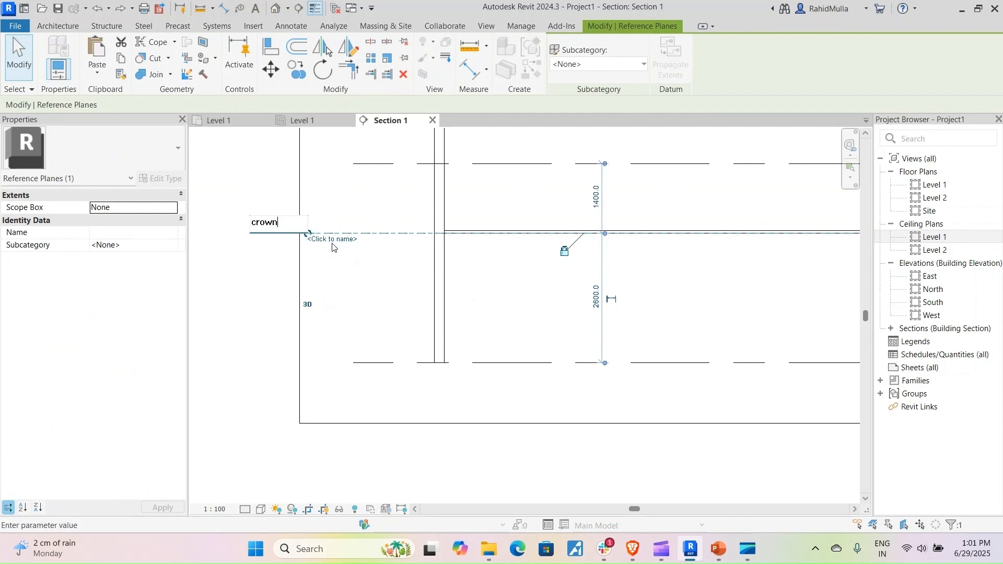
key("ctrl+a")
key("Left")
key("shift+Right")
type("C")
left_click(383, 194)
middle_click_drag(386, 232, 355, 213)
key("Escape")
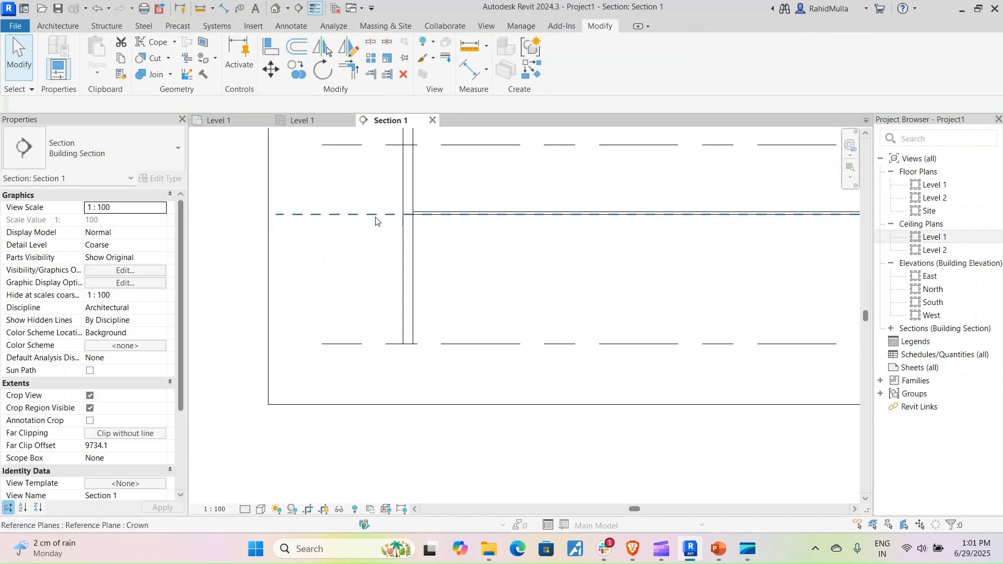
Step: Place a reference plane offset 1000 mm above the wall base at Level 1 and extend it past the left wall to the crop boundary
left_click(375, 221)
key("r")
key("p")
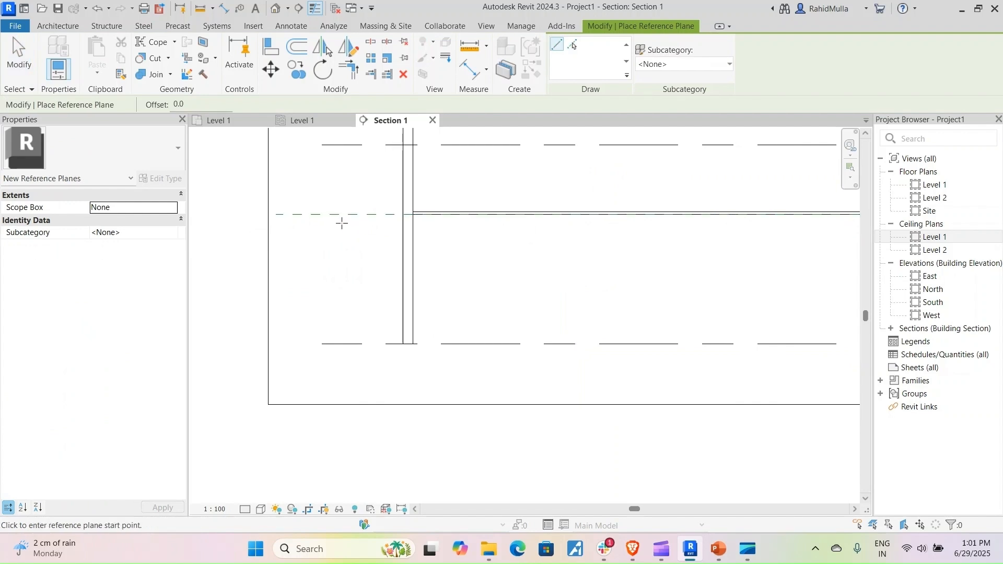
left_click(573, 45)
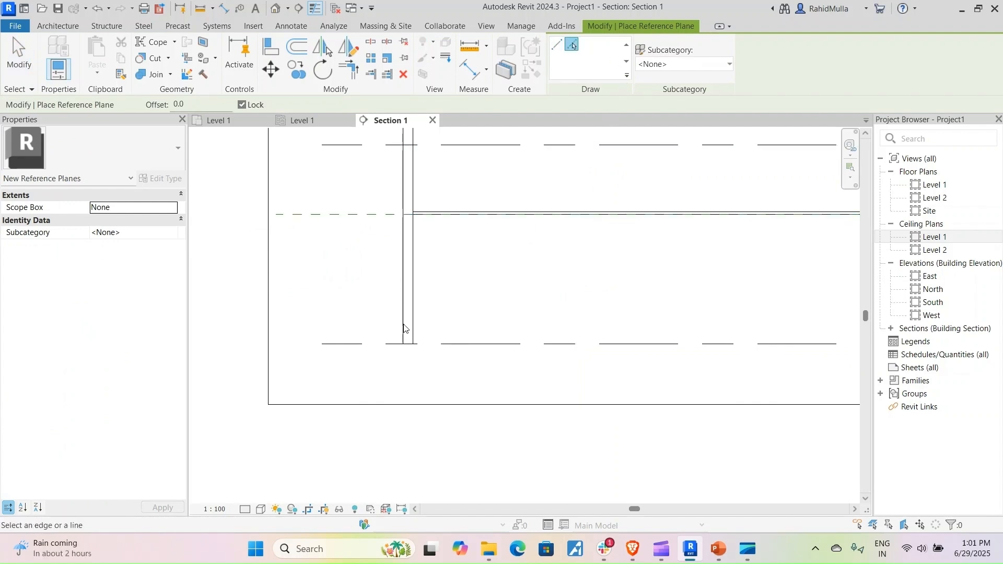
scroll(434, 324, "down", 3)
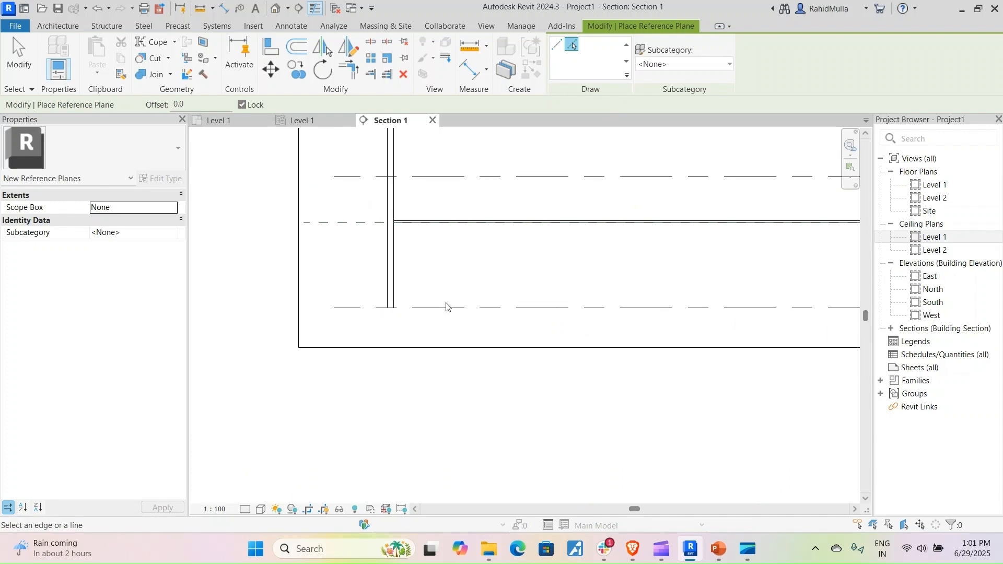
scroll(447, 310, "down", 3)
middle_click_drag(449, 311, 279, 296)
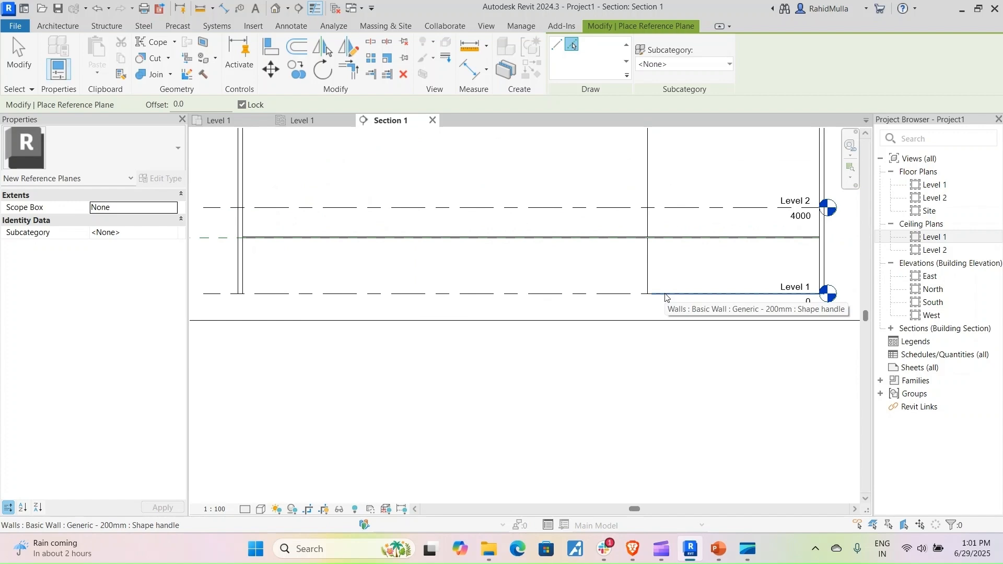
left_click_drag(193, 100, 153, 109)
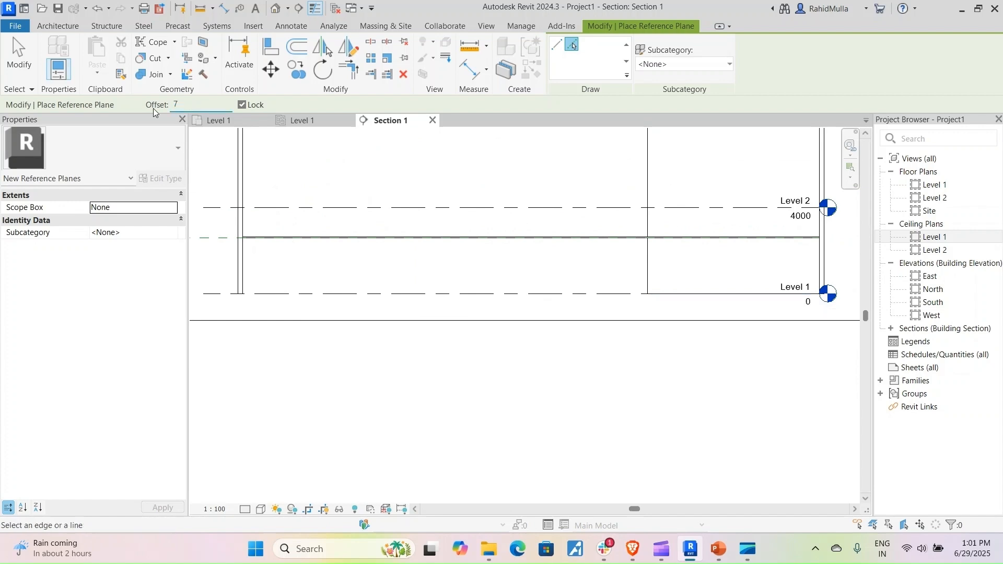
type("750")
left_click(669, 294)
middle_click_drag(669, 291, 710, 277)
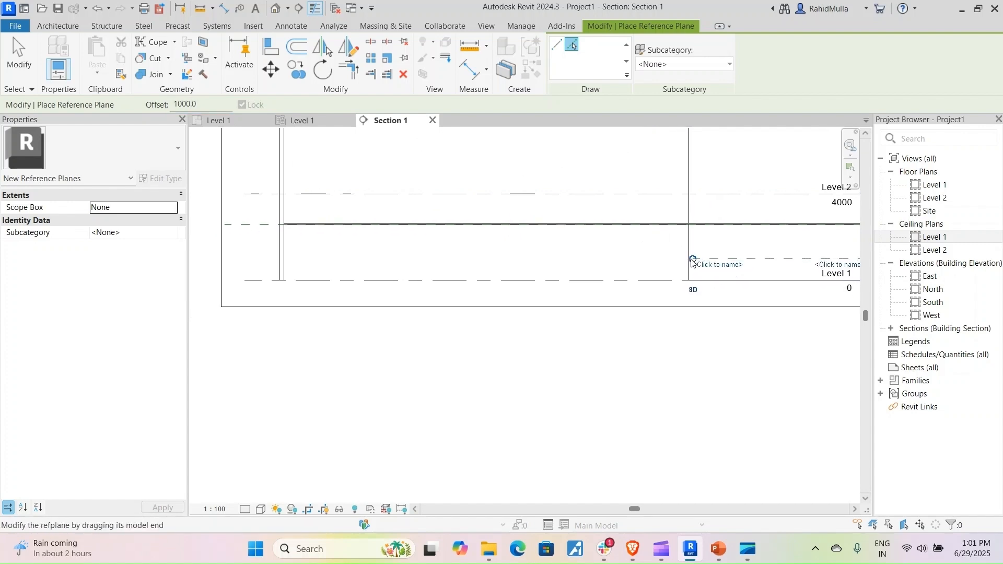
left_click_drag(692, 261, 222, 261)
middle_click_drag(303, 259, 357, 250)
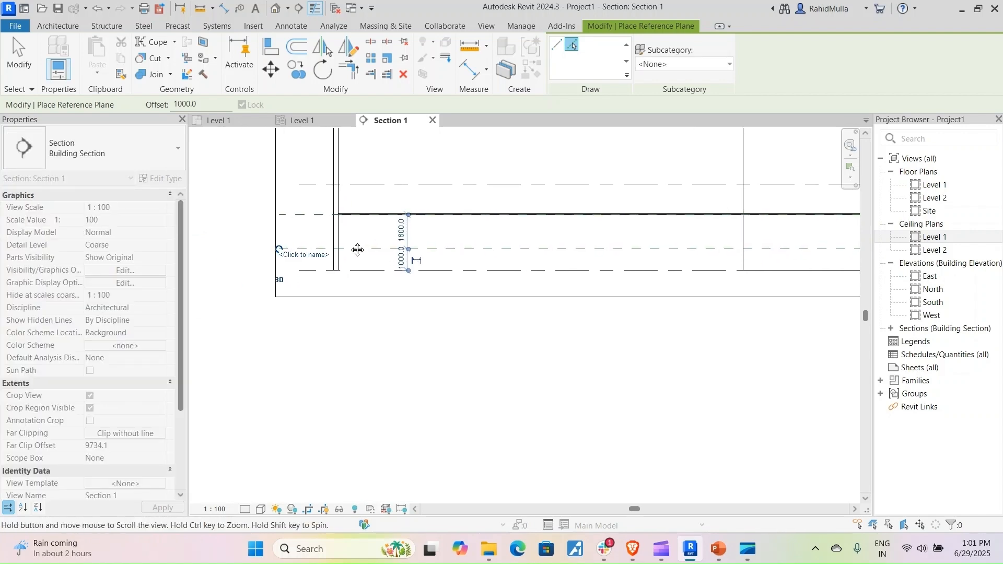
Step: Name the reference plane 1000 mm above the wall base "Dado rail" and leave the reference plane command
scroll(358, 249, "up", 3)
left_click(300, 250)
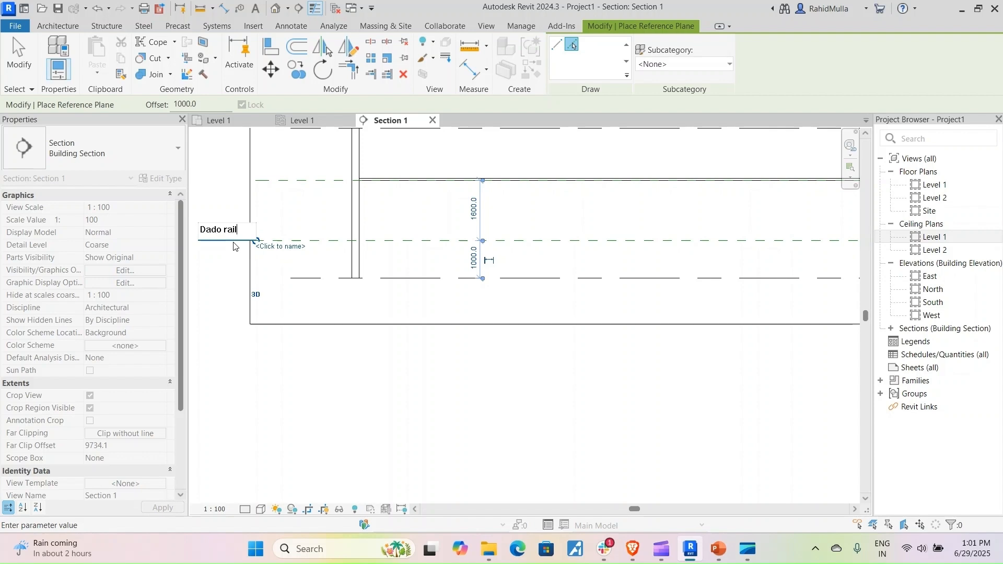
left_click(453, 405)
scroll(412, 332, "down", 2)
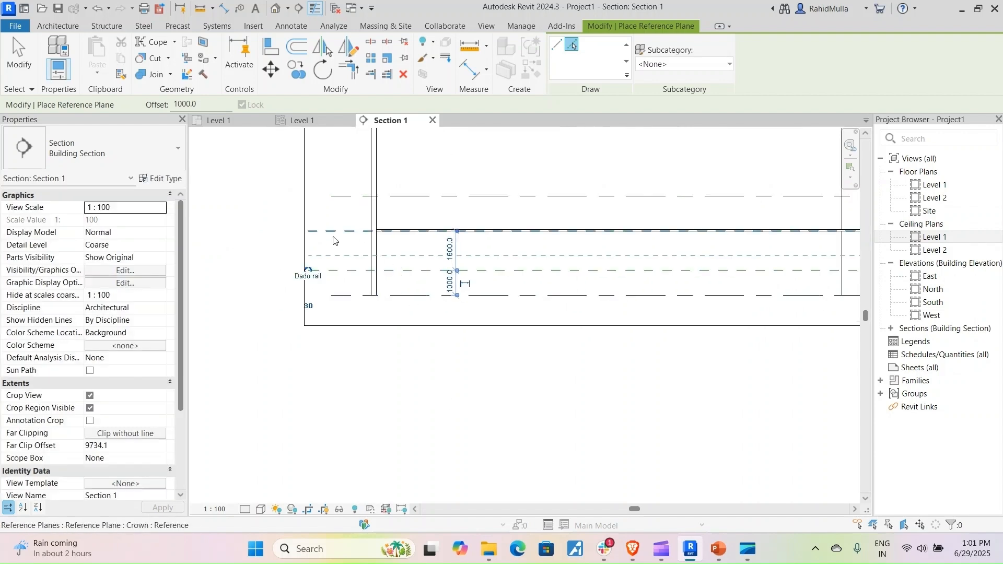
key("Escape")
key("Escape")
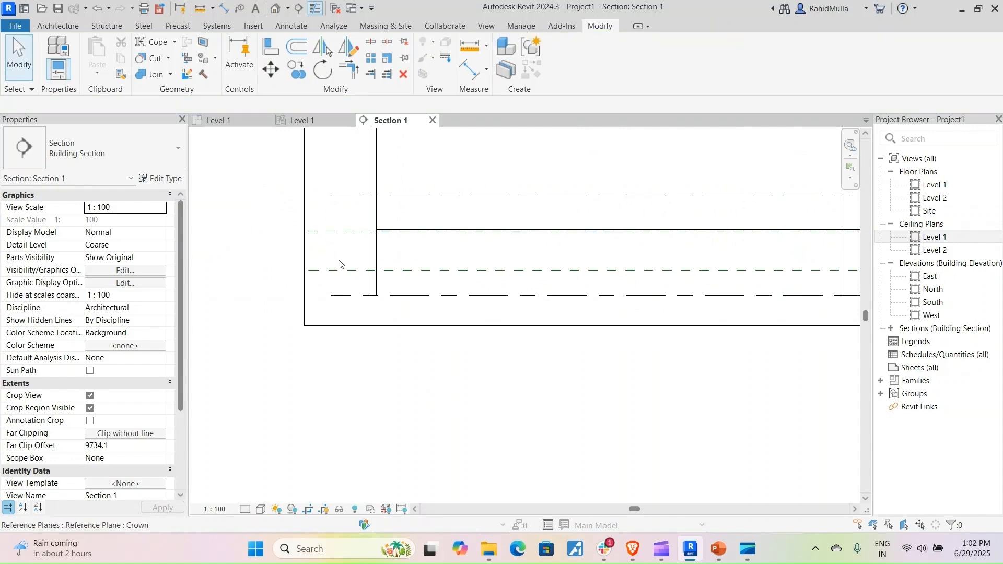
middle_click_drag(492, 269, 436, 289)
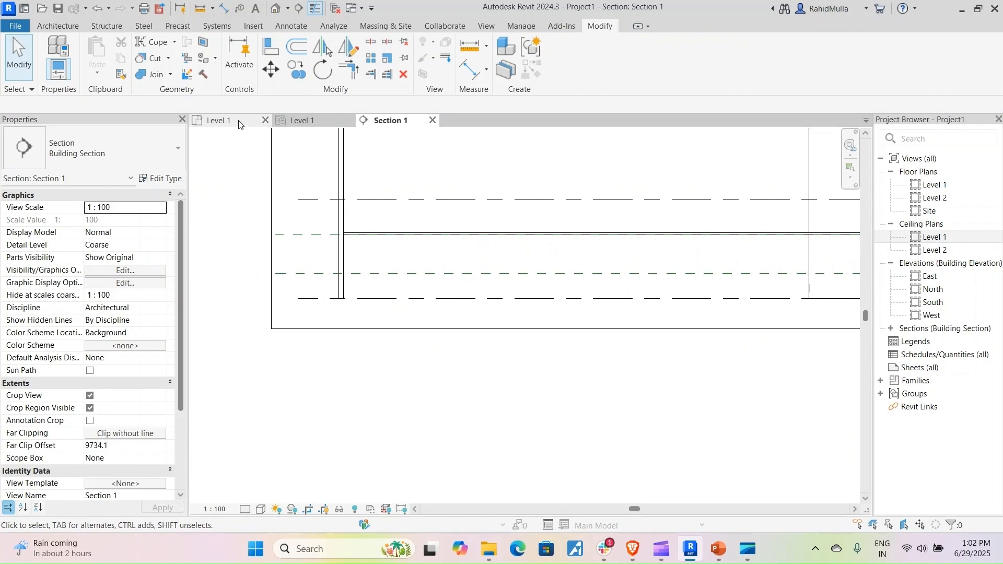
Step: Create an in-place Casework model named "Crown" from the Level 1 floor plan
left_click(215, 121)
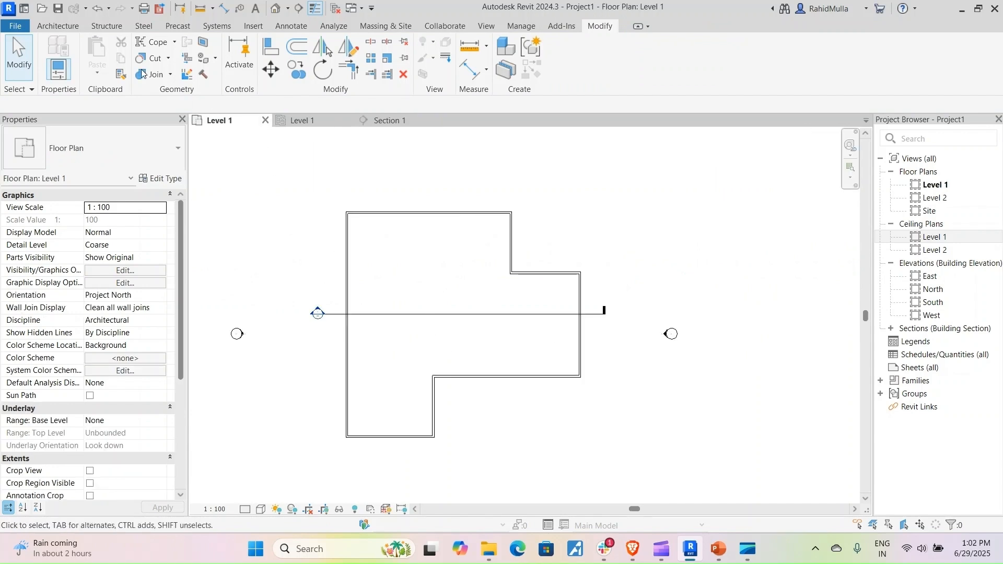
left_click(58, 26)
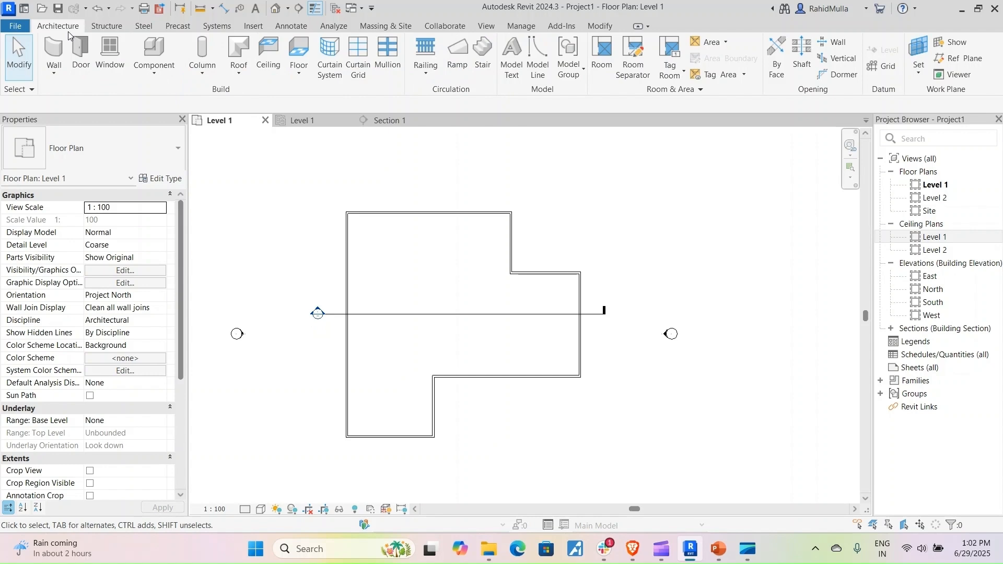
left_click(156, 69)
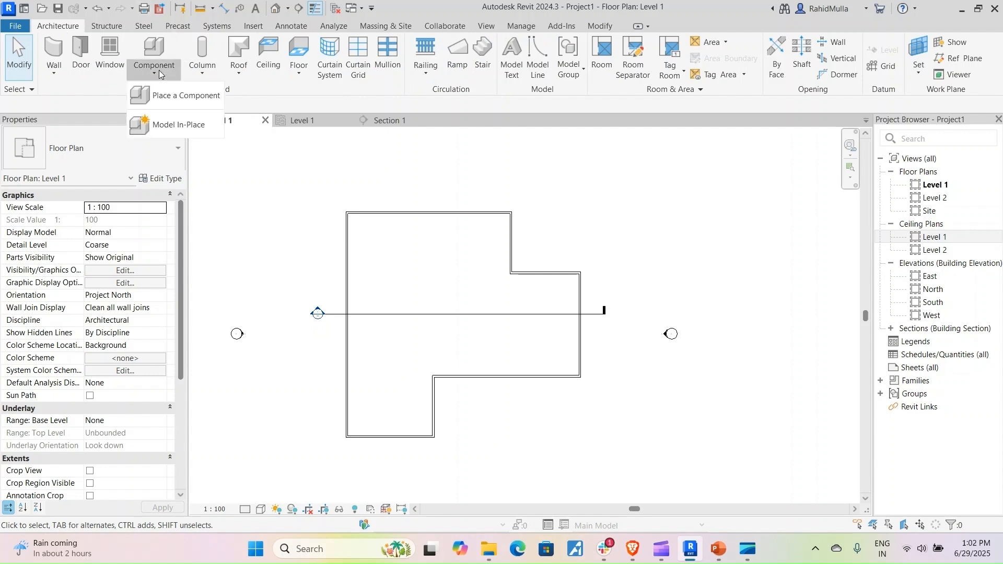
left_click(181, 129)
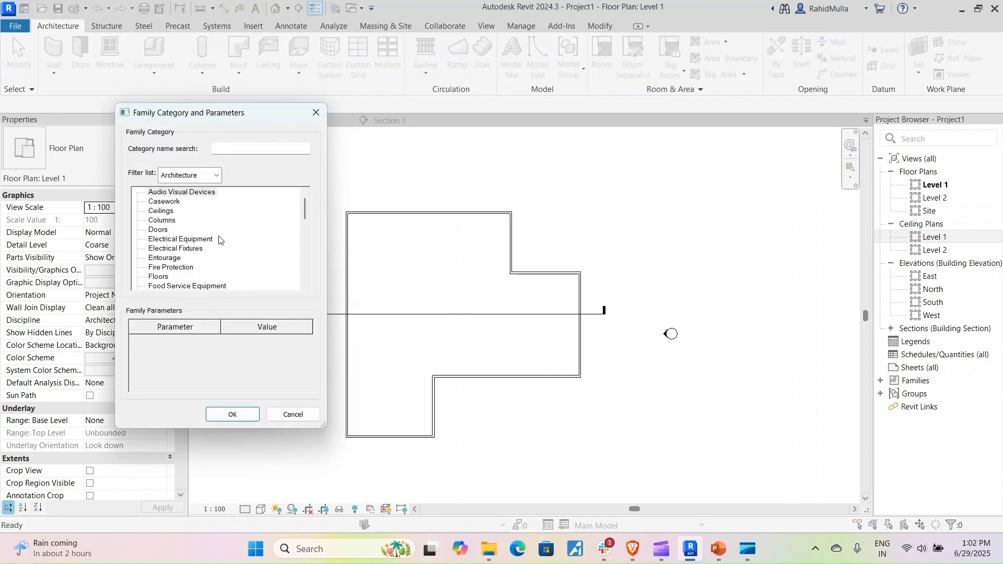
left_click(167, 203)
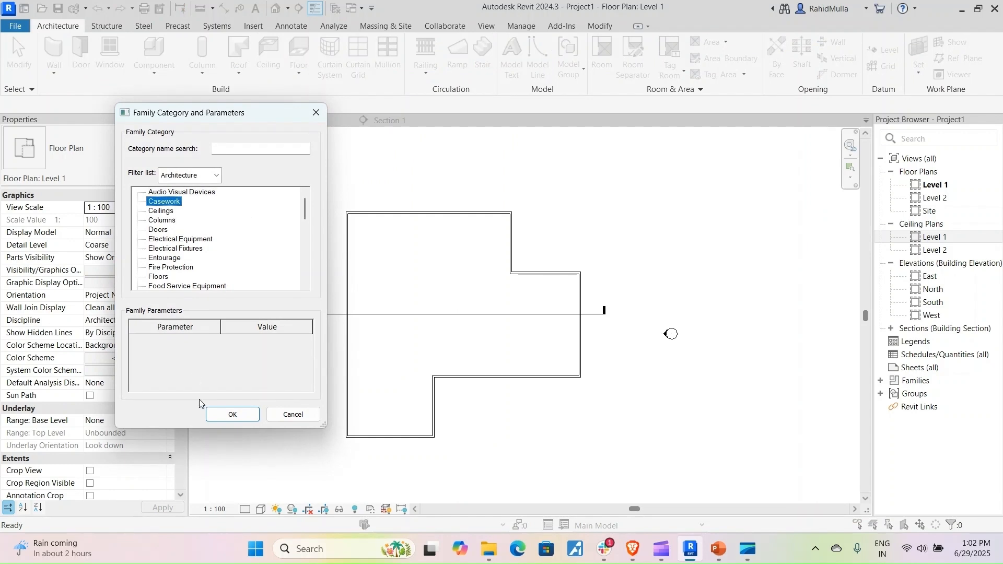
left_click(233, 414)
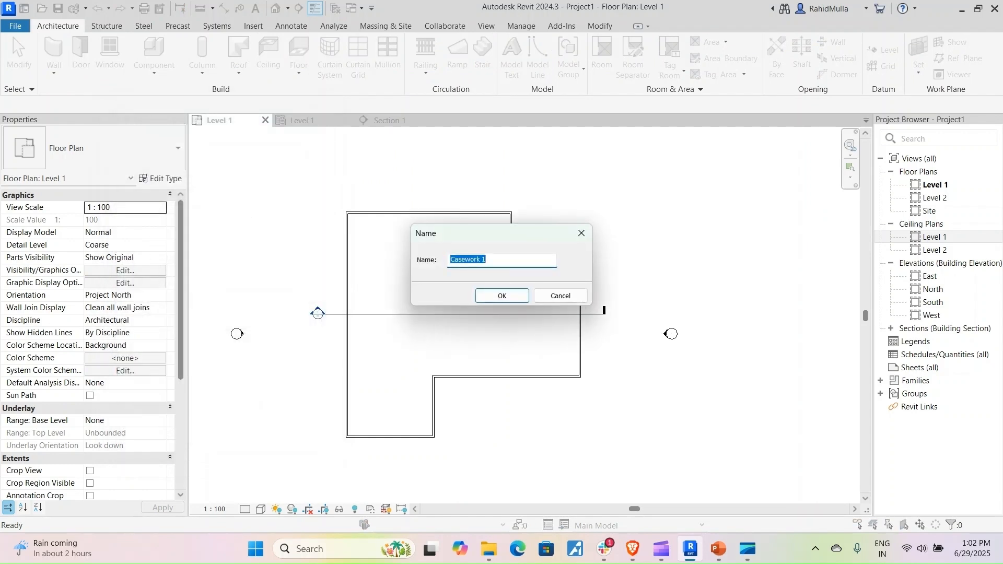
type("Crown")
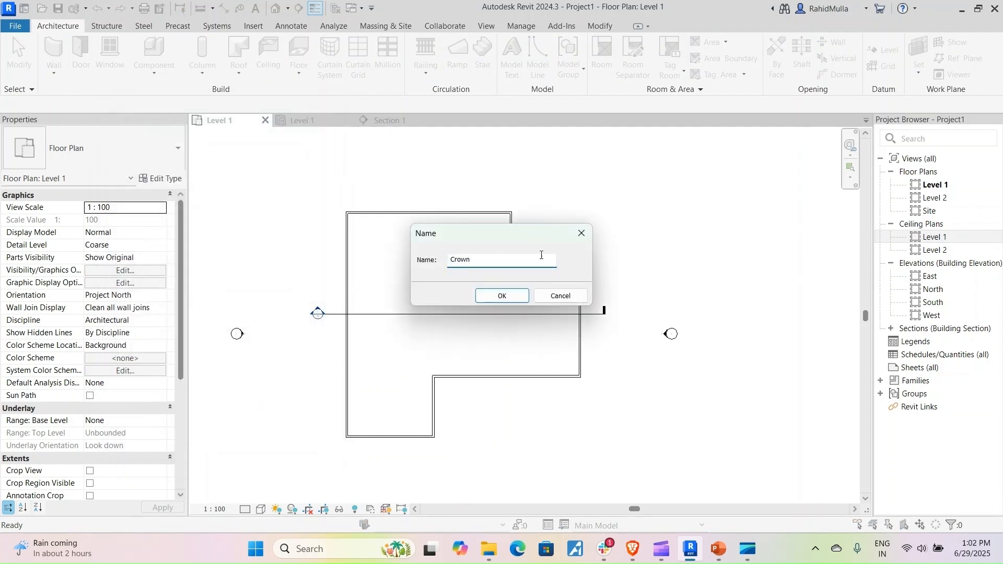
left_click(515, 296)
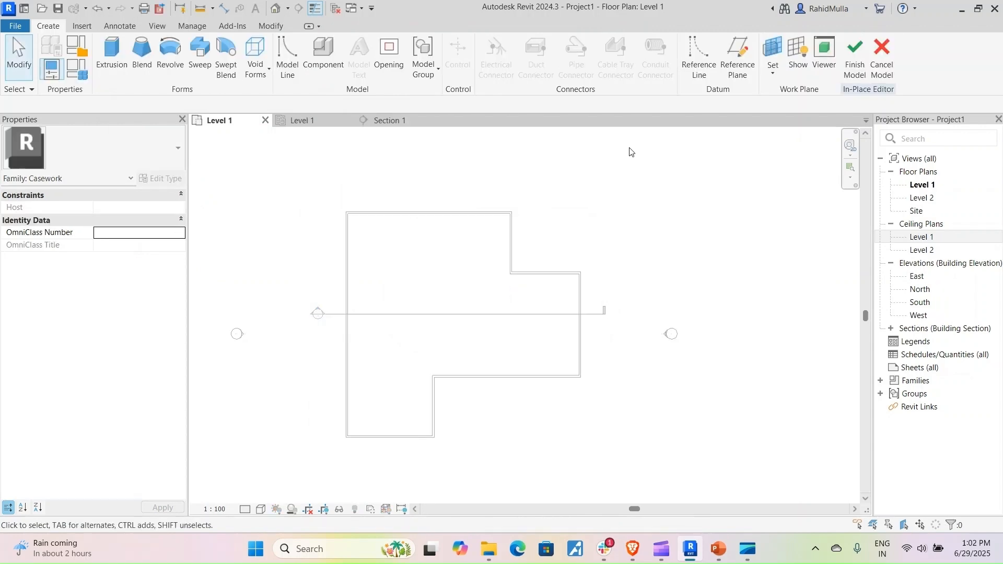
Step: Set the work plane to Reference Plane : Crown and start a sweep with a sketched path
left_click(773, 52)
left_click(509, 273)
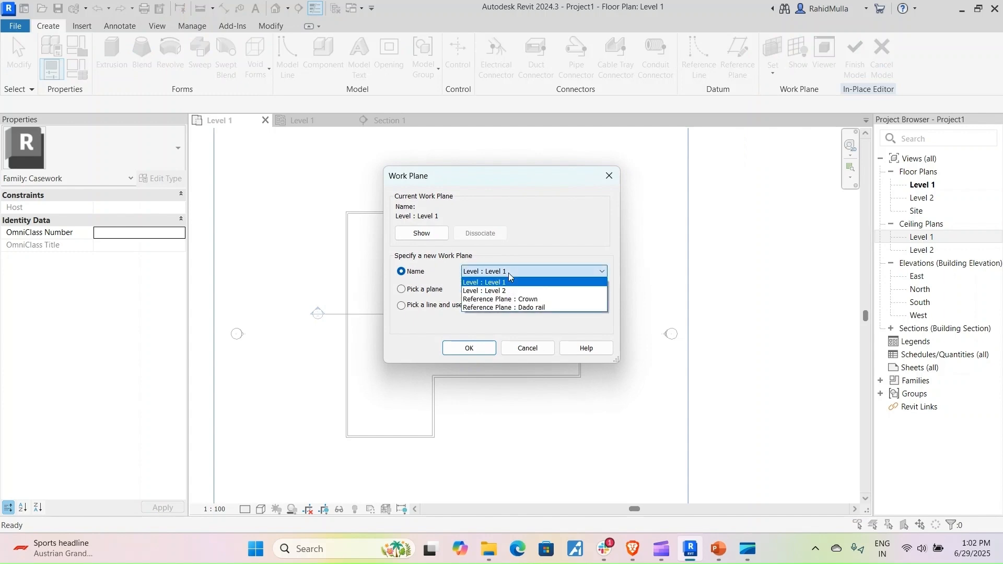
left_click(509, 299)
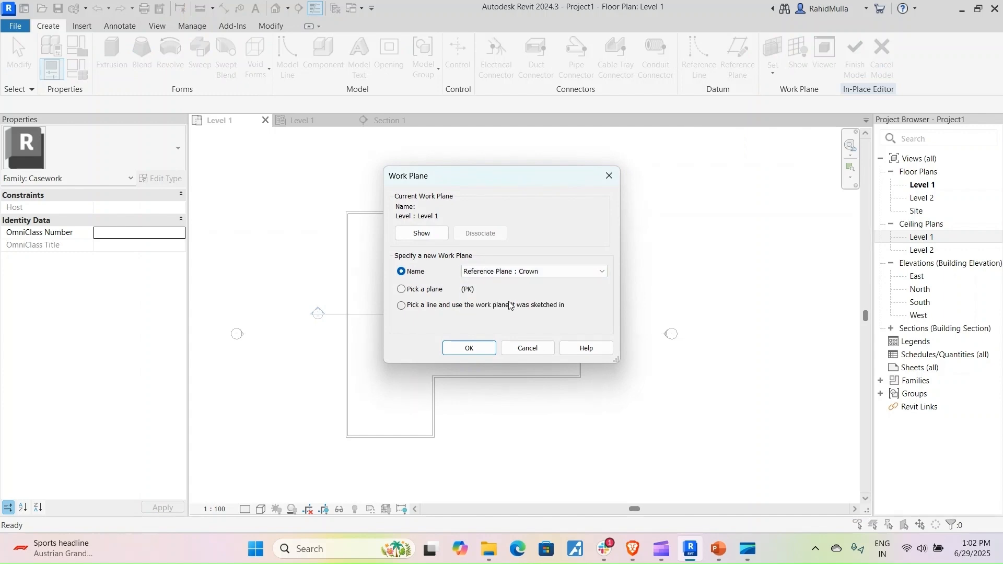
left_click(488, 345)
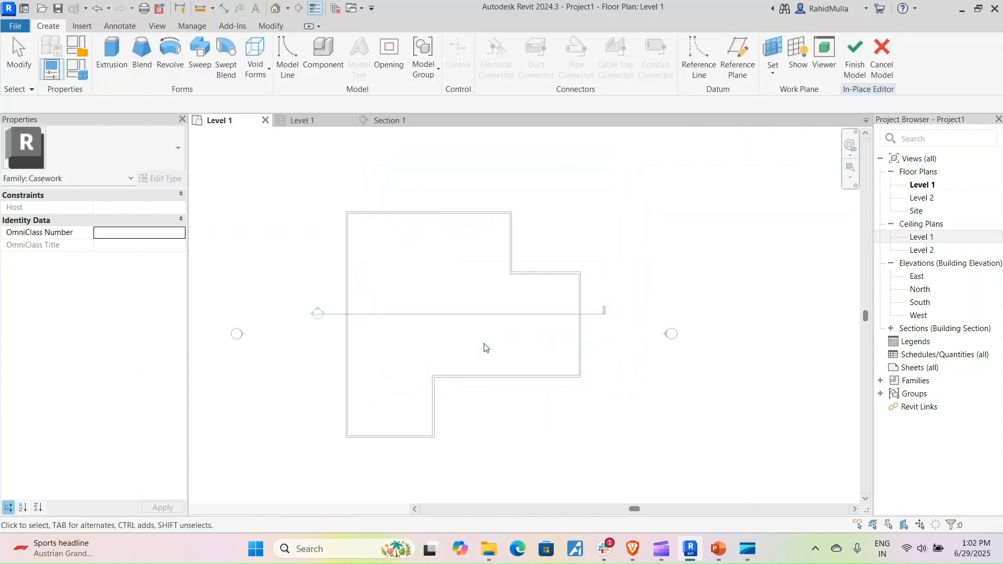
left_click(197, 61)
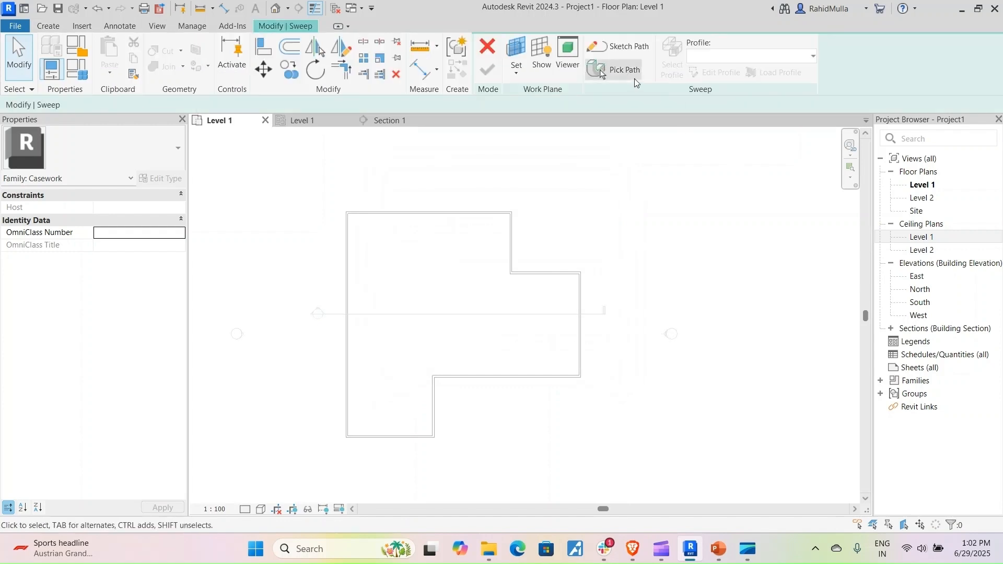
left_click(626, 49)
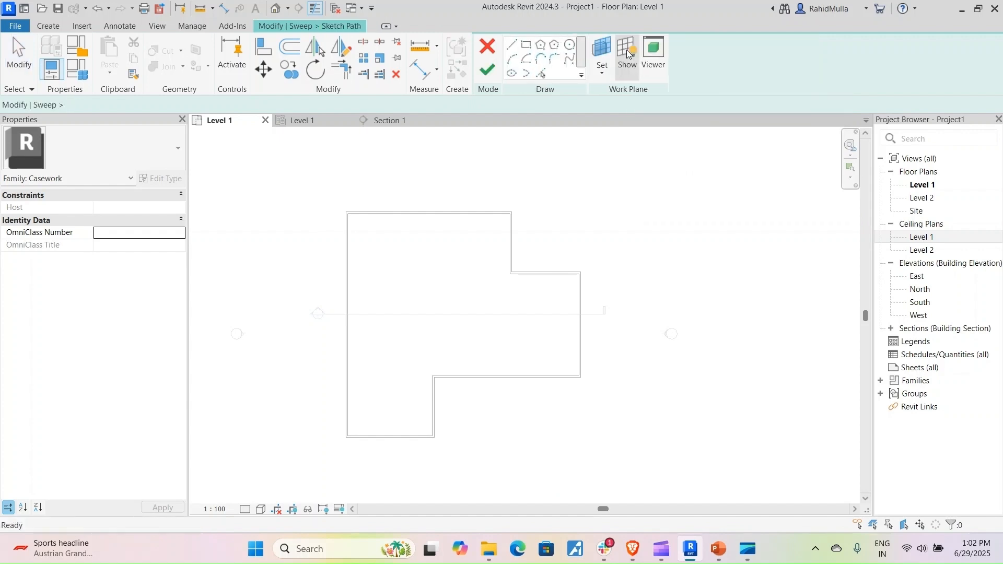
left_click(541, 74)
scroll(329, 228, "up", 2)
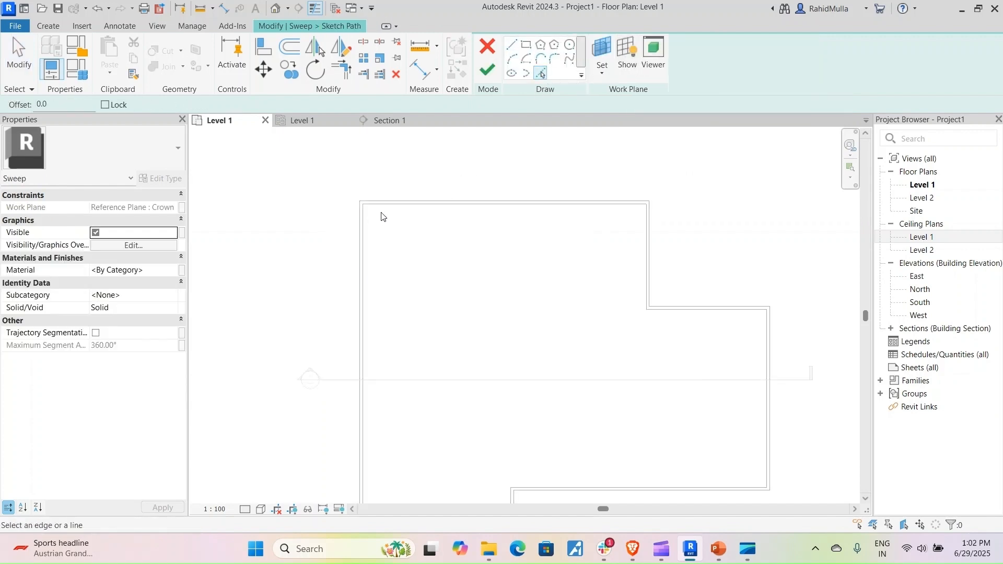
left_click(381, 208)
left_click(366, 228)
middle_click_drag(422, 303, 421, 186)
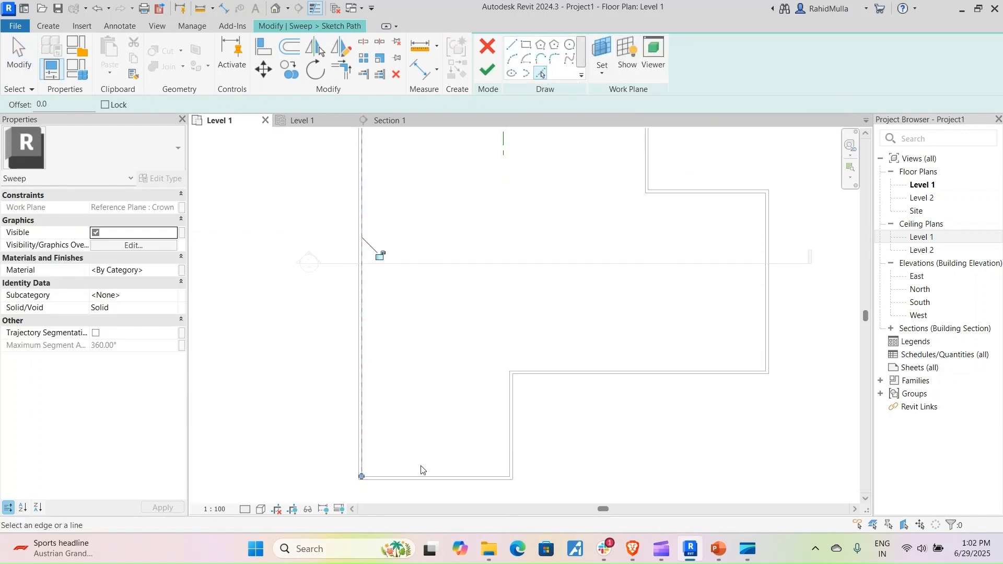
left_click(423, 476)
left_click(587, 371)
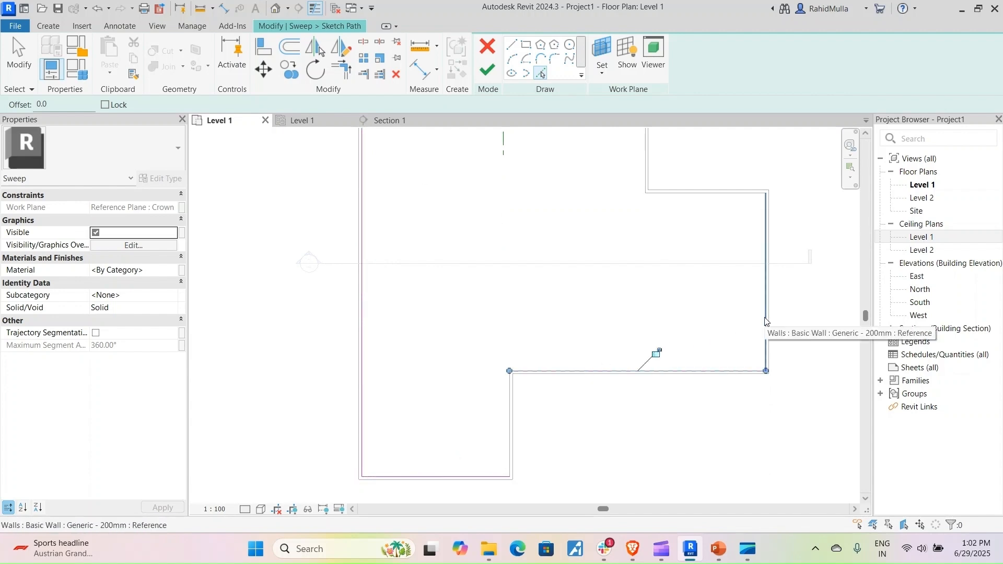
left_click(766, 321)
scroll(574, 285, "down", 3)
key("Escape")
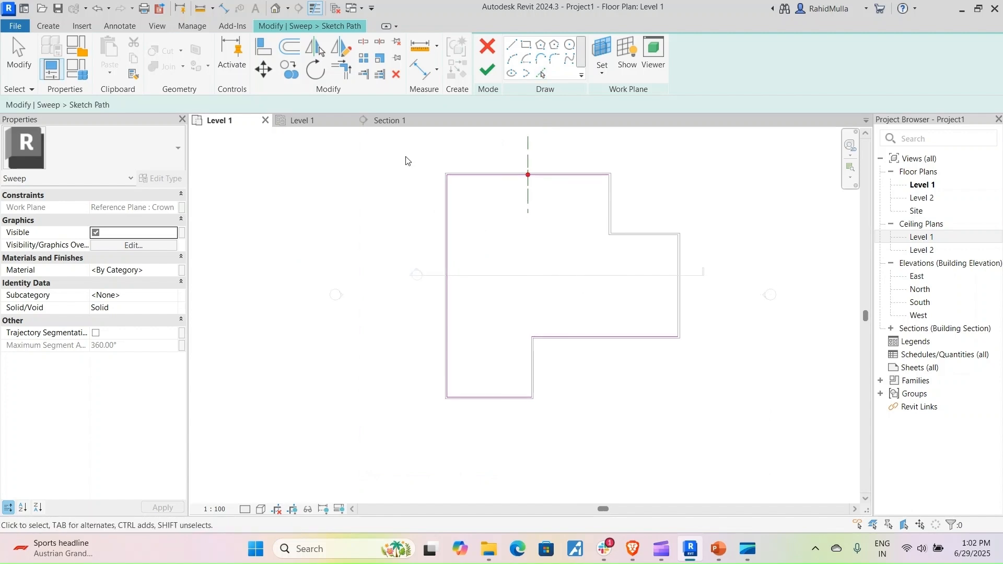
mouse_move(405, 157)
left_mouse_down()
mouse_move(619, 422)
mouse_move(695, 448)
left_mouse_up()
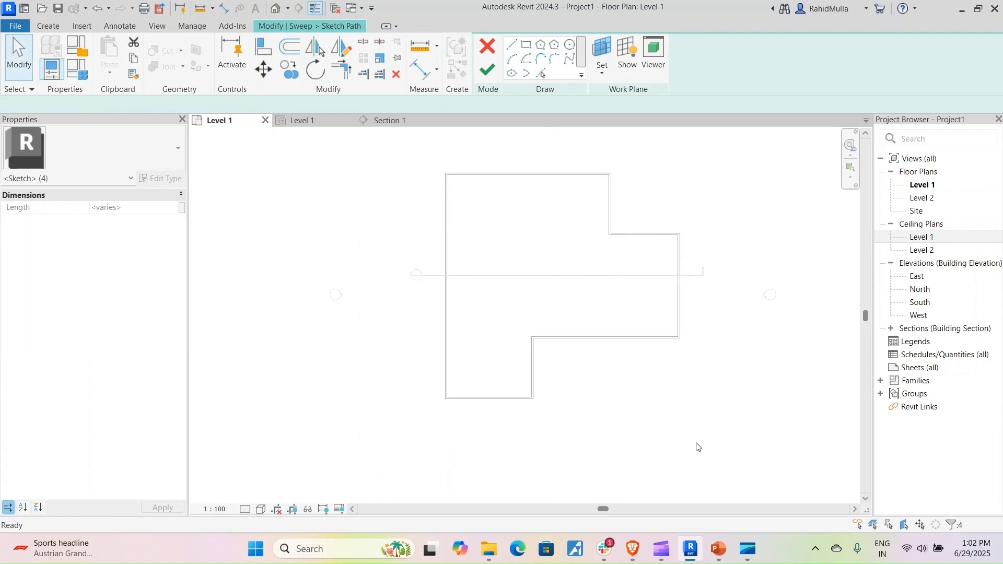
key("Escape")
Step: Trace the closed sweep path by picking all the room's inner wall faces with Lock enabled, and finish the path
left_click(542, 74)
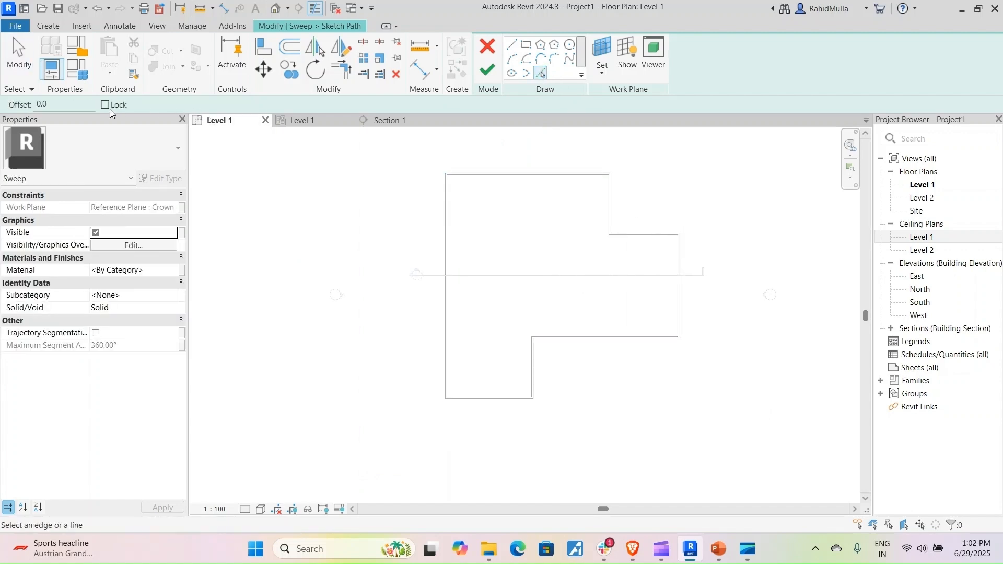
left_click(453, 214)
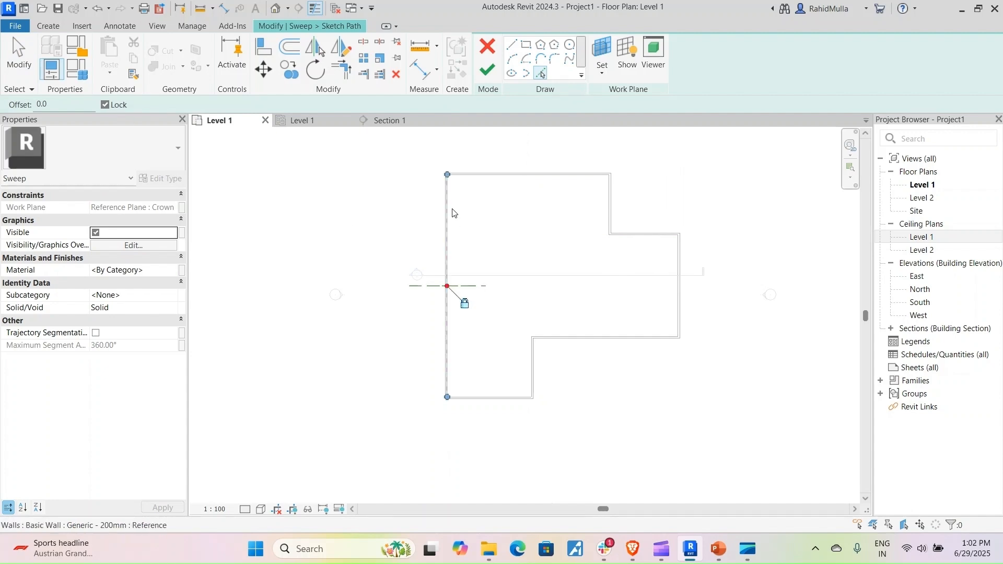
left_click(489, 398)
left_click(533, 381)
scroll(533, 365, "up", 3)
left_click(546, 315)
middle_click_drag(638, 297, 348, 341)
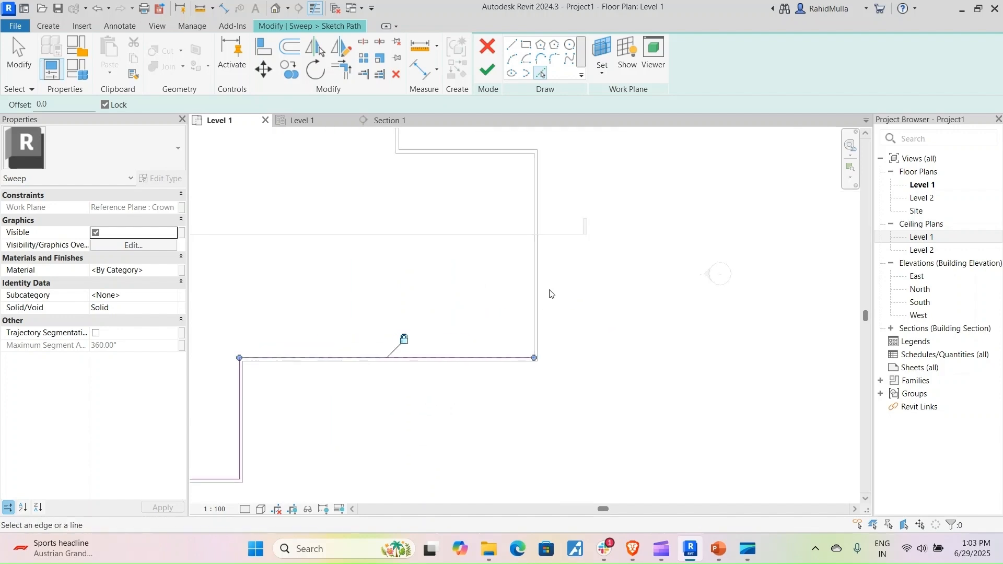
left_click(533, 289)
middle_click_drag(459, 217, 522, 283)
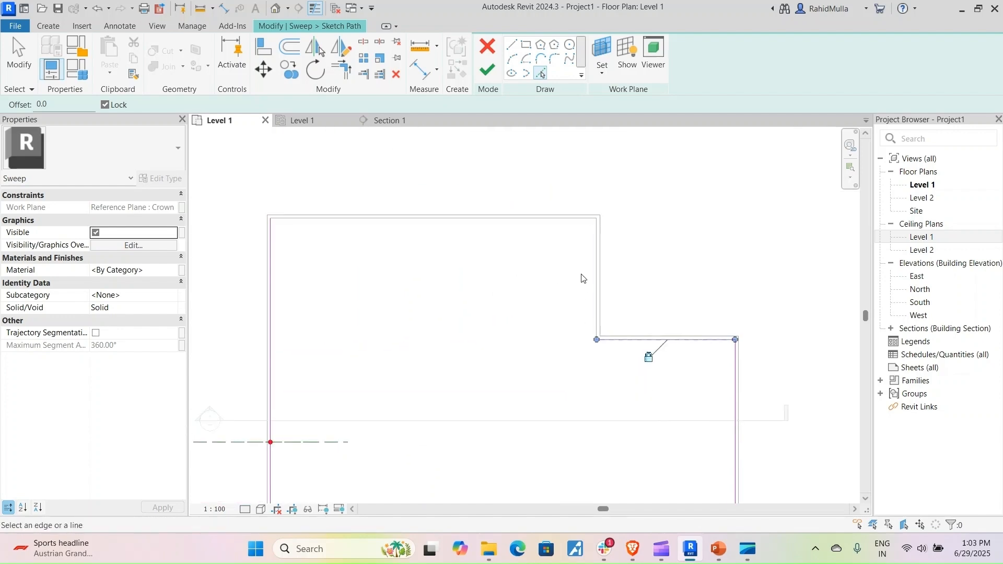
left_click(514, 217)
middle_click_drag(462, 273, 513, 251)
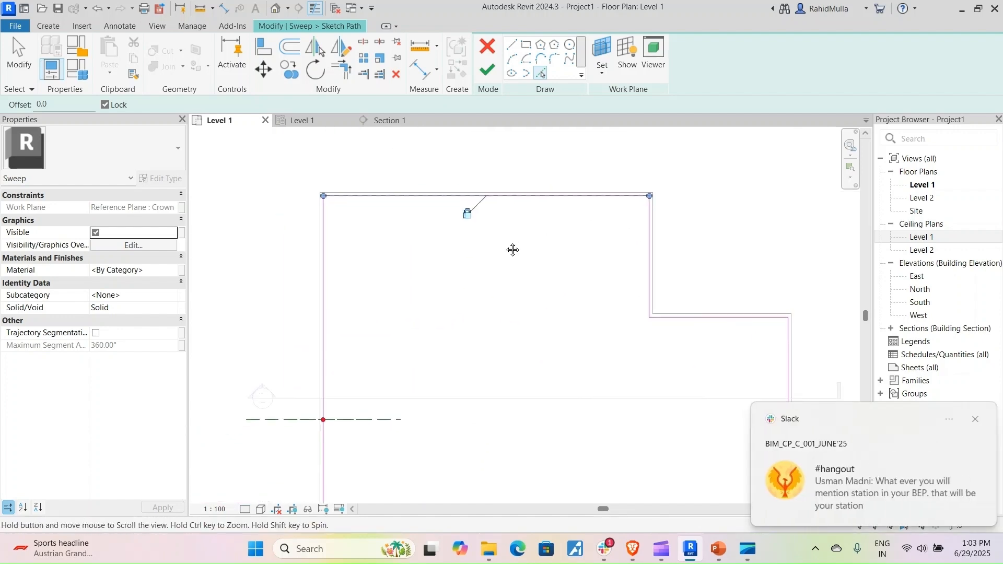
scroll(505, 243, "down", 1)
left_click(981, 422)
scroll(587, 355, "down", 2)
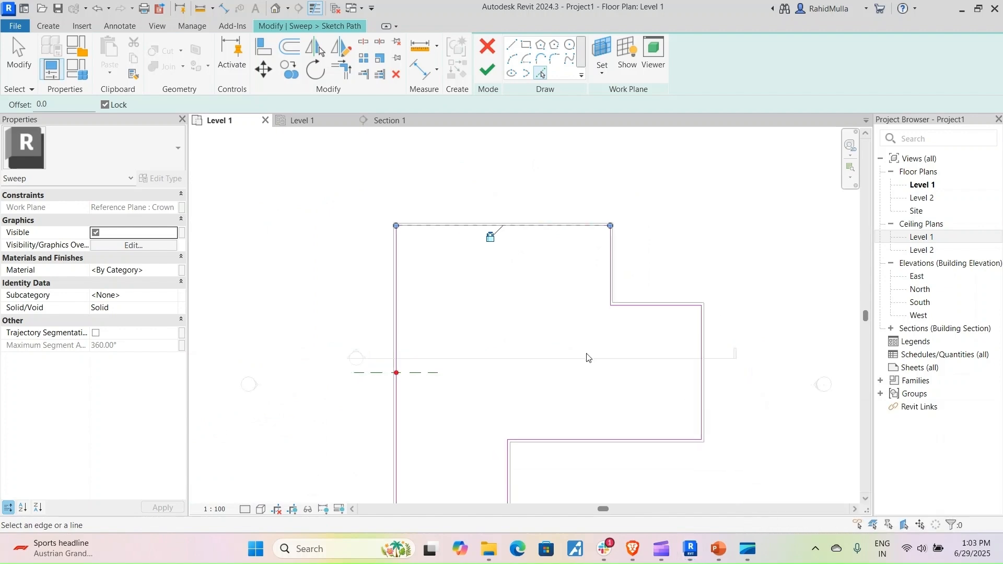
middle_click_drag(595, 379, 559, 315)
key("ctrl+z")
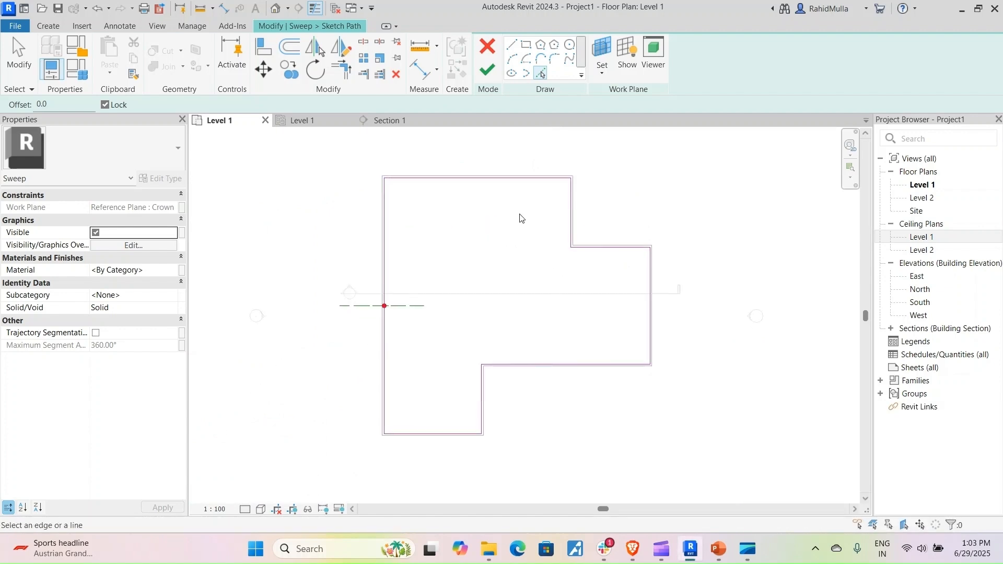
left_click(484, 71)
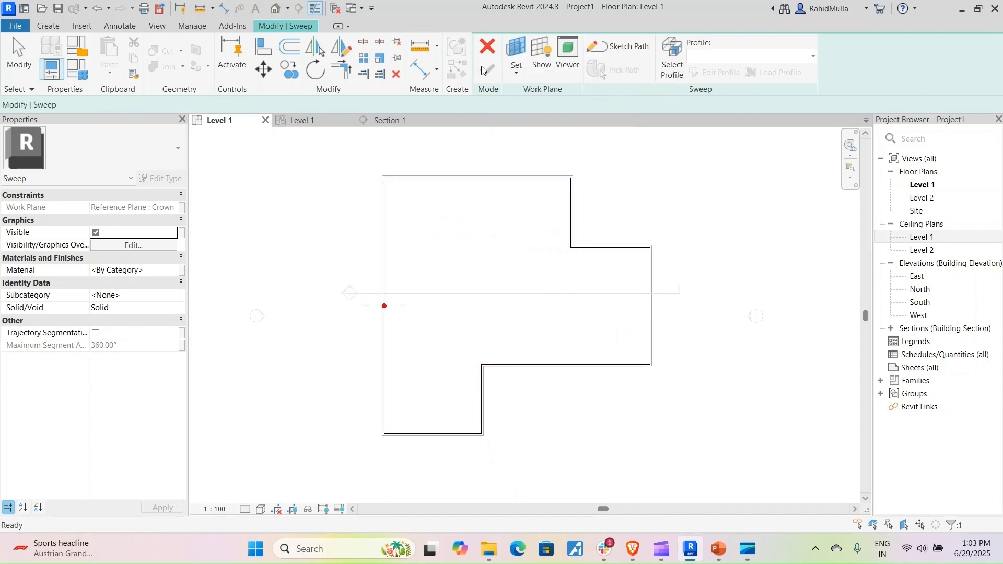
Step: Open the Section 1 view and review the loaded profiles available for the sweep
left_click(392, 121)
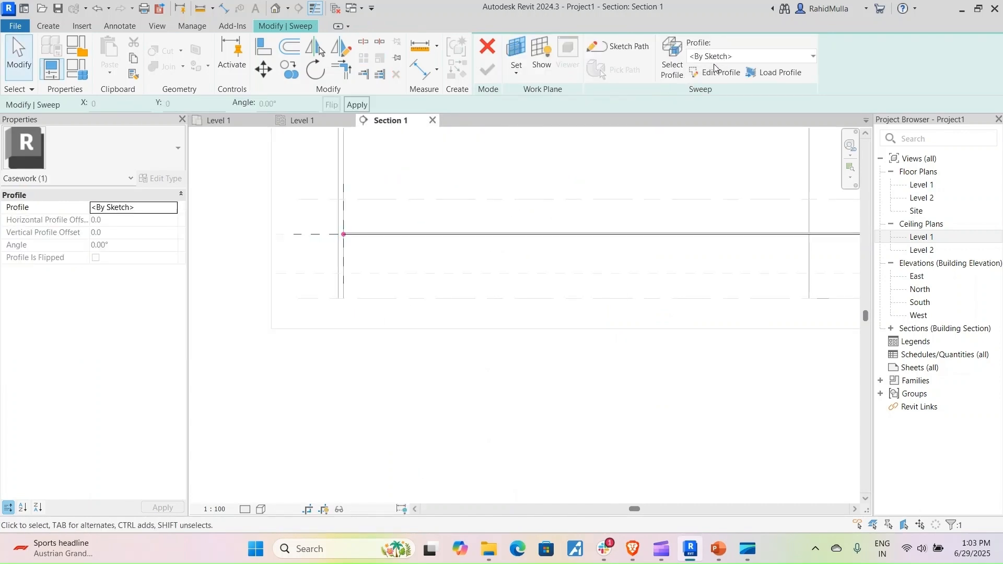
left_click(732, 56)
scroll(741, 184, "down", 4)
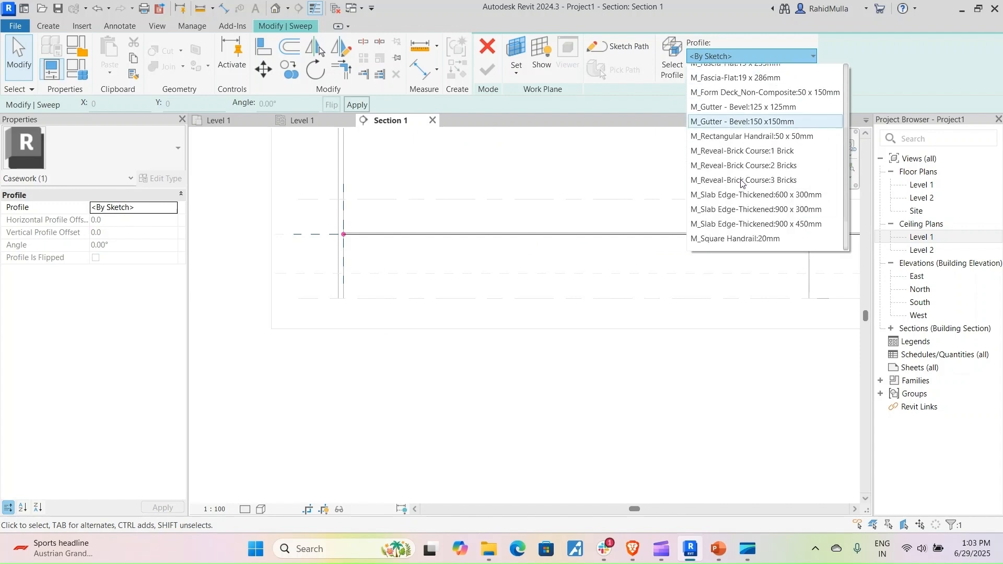
scroll(741, 199, "up", 4)
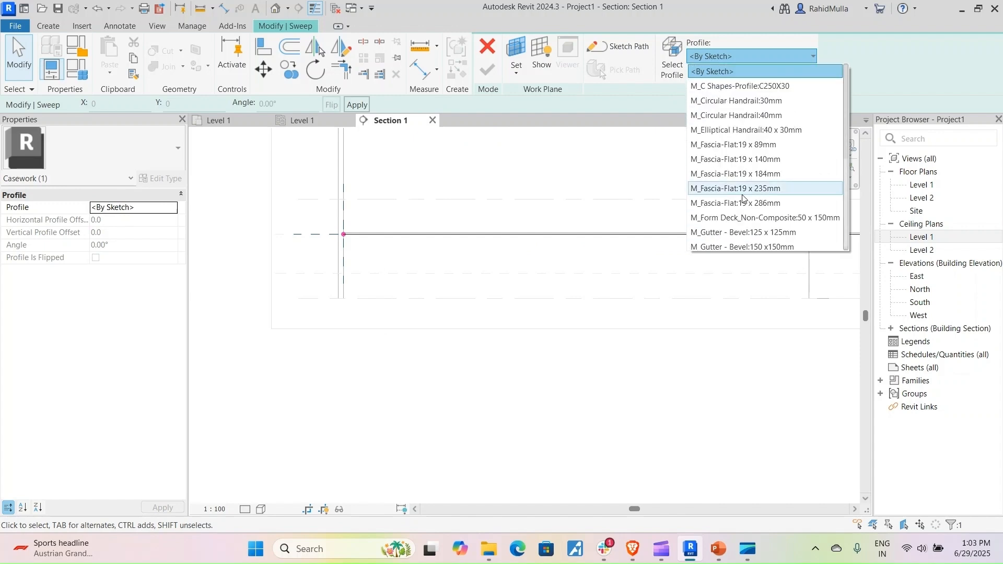
left_click(673, 97)
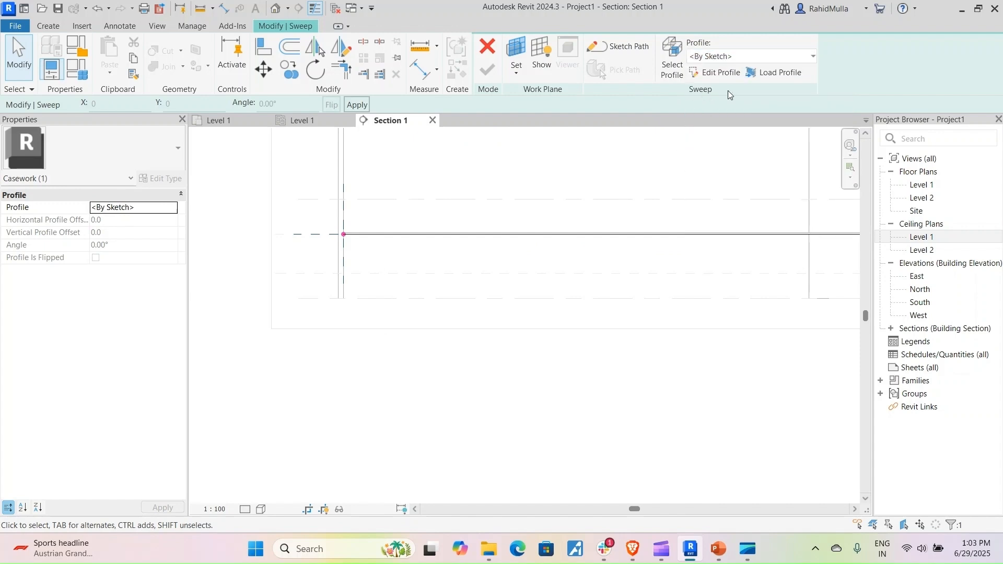
Step: Try to load the Base, Chairrail, Cove and Crown families from the Downloads folder as profiles for the sweep
left_click(773, 71)
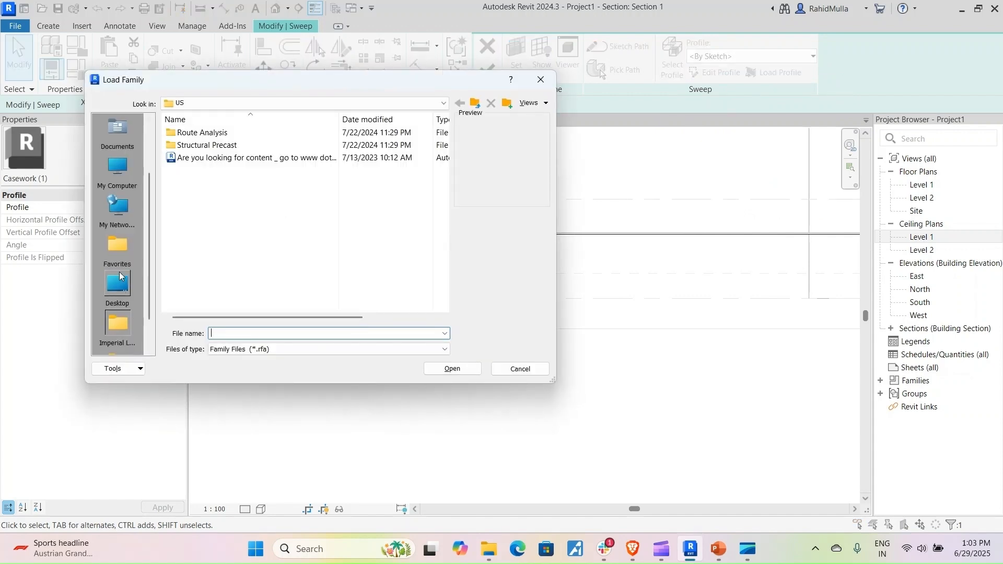
left_click(120, 178)
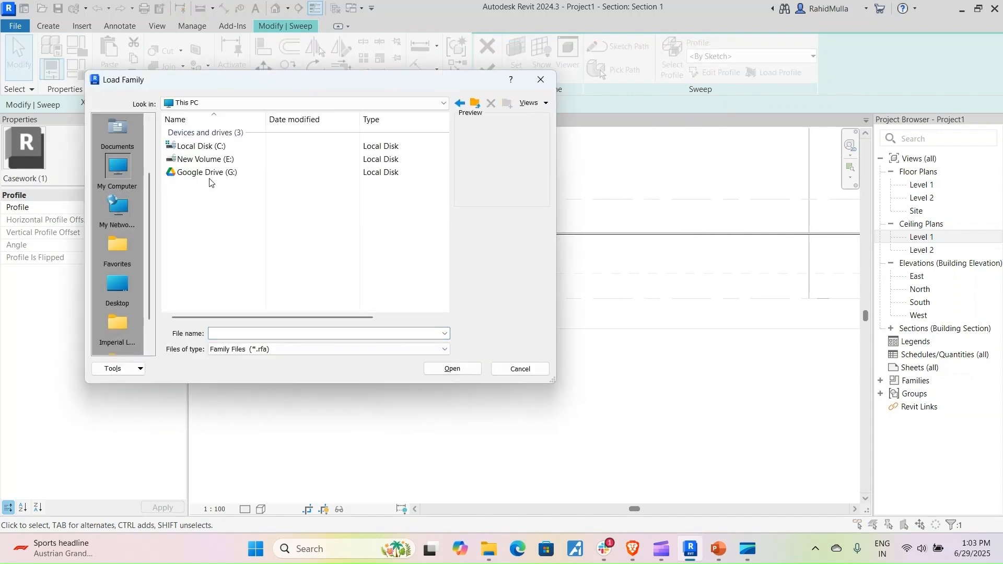
left_click(109, 288)
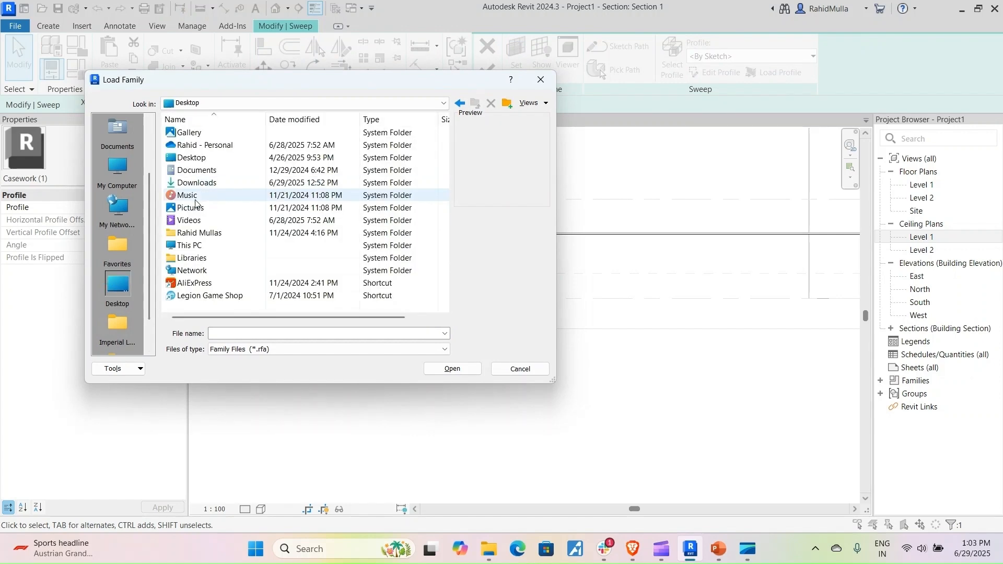
double_click(198, 181)
left_click(202, 159)
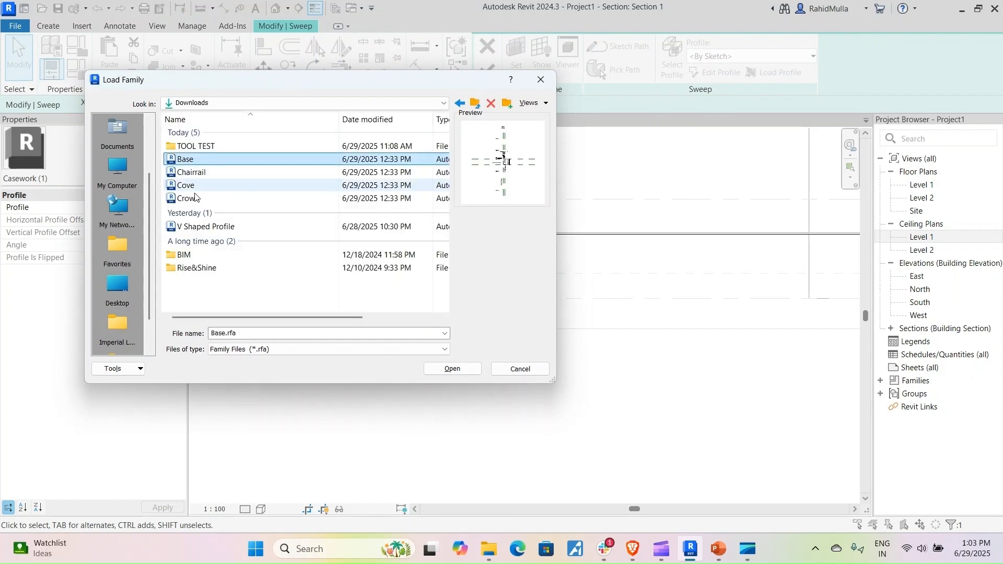
left_click(188, 198, "shift")
left_click(452, 369)
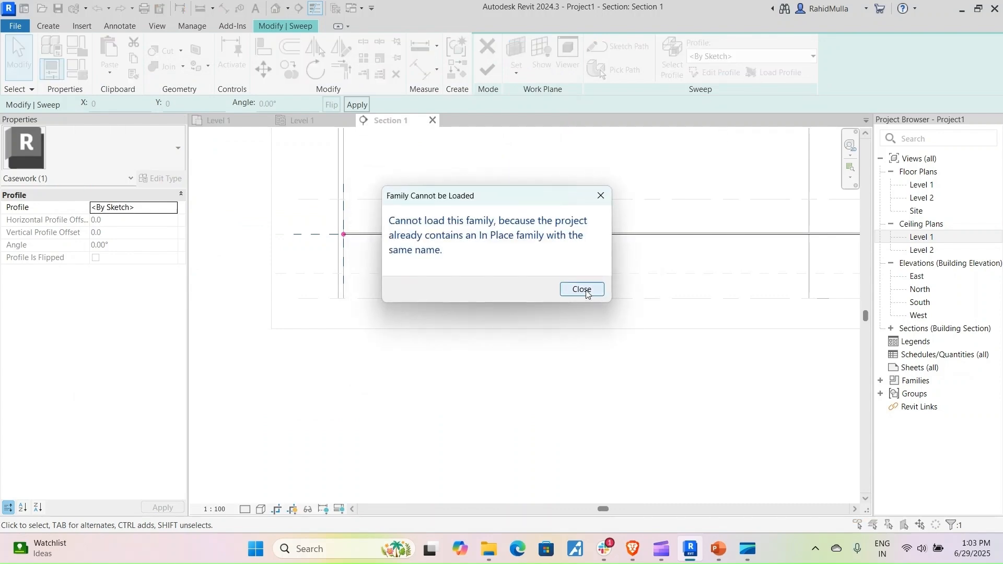
left_click(587, 293)
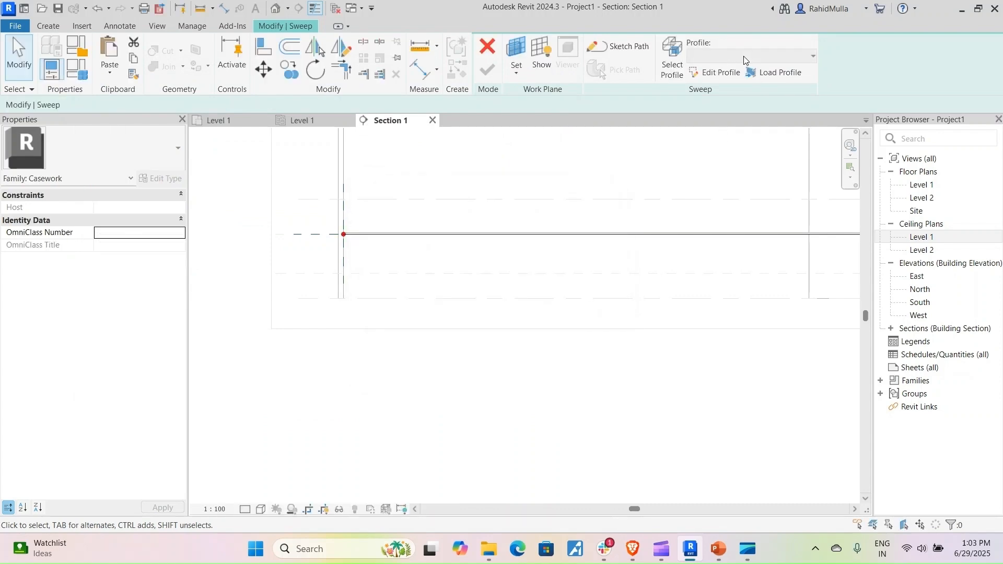
left_click(744, 55)
left_click(736, 146)
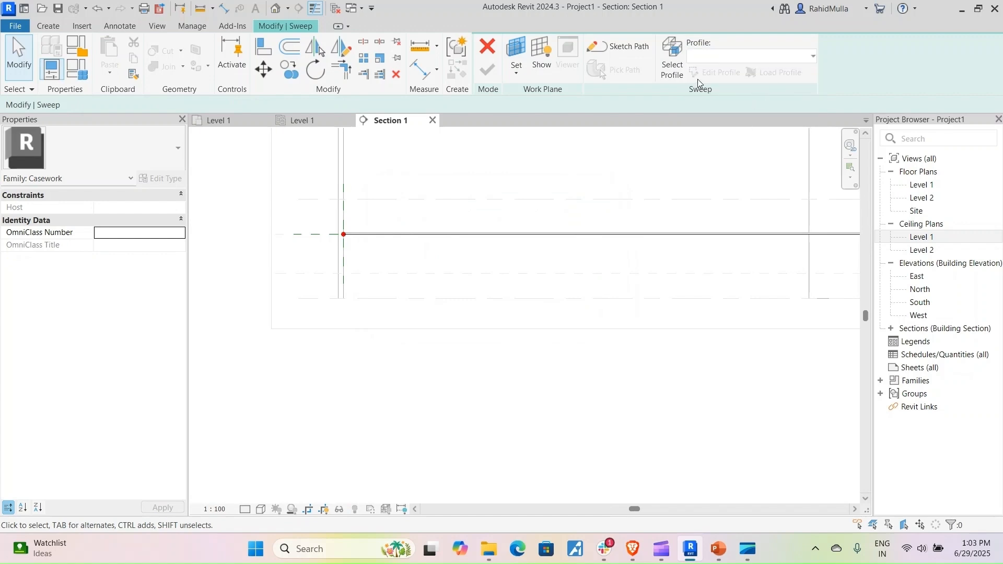
left_click(975, 438)
left_click(760, 57)
left_click(845, 65)
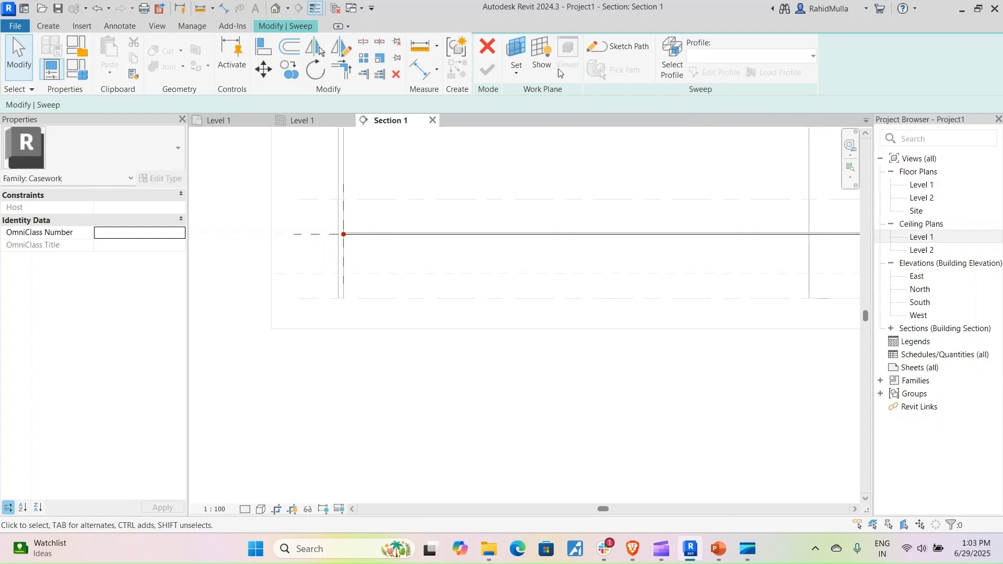
Step: Discard the unfinished sweep and close the empty in-place model, accepting its deletion
left_click(487, 46)
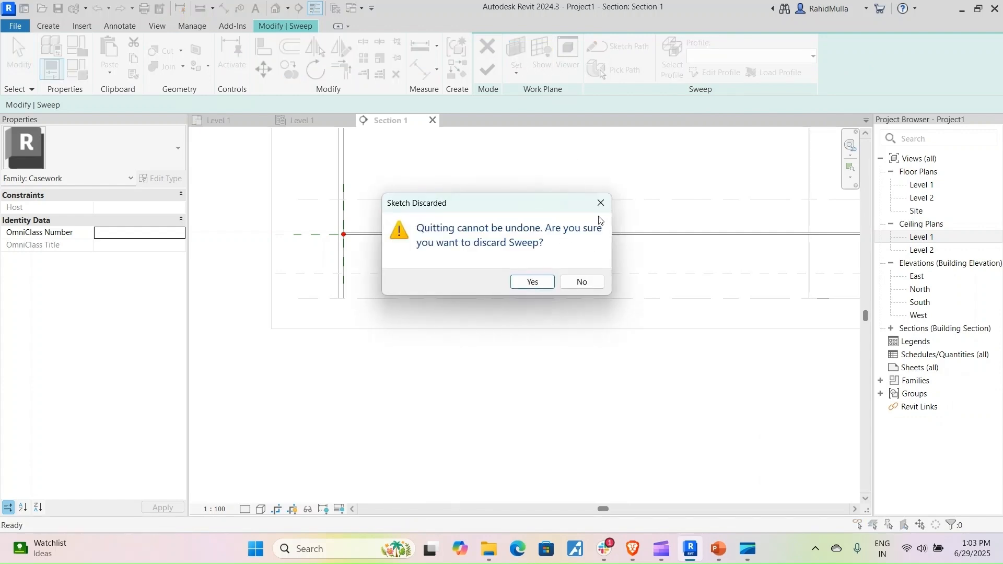
left_click(533, 282)
left_click(489, 72)
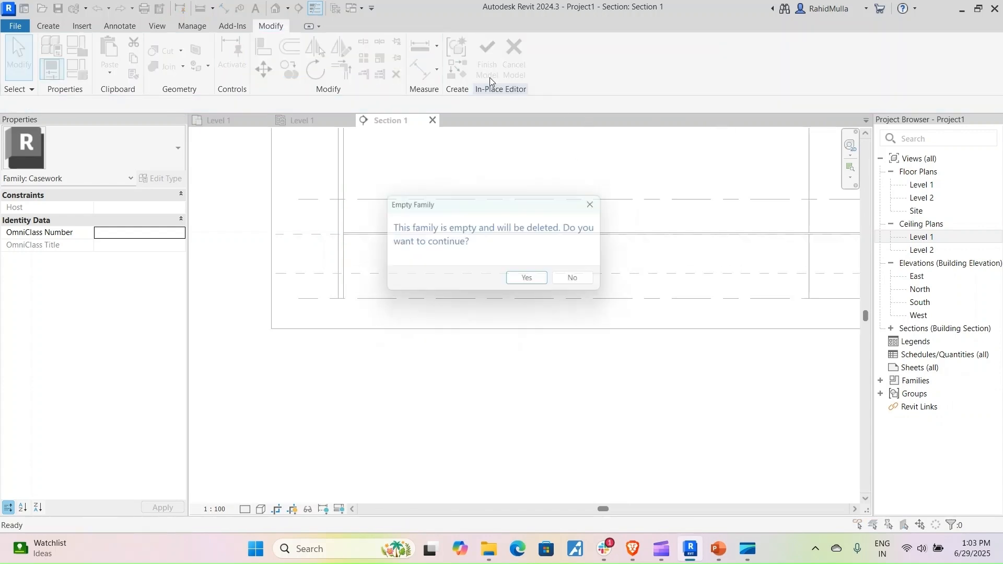
left_click(542, 283)
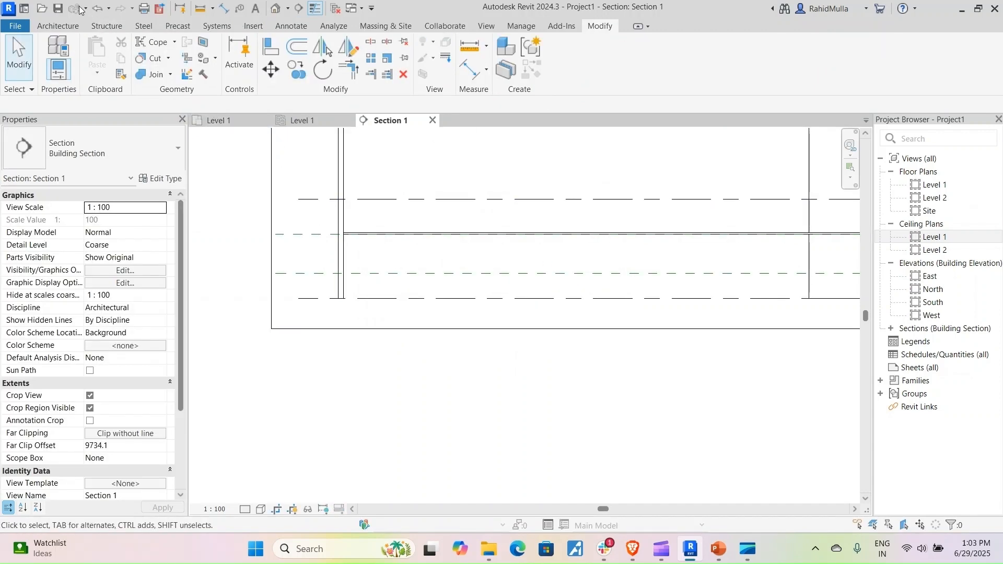
Step: Undo the last Family operation and cancel the reopened in-place model
left_click(108, 8)
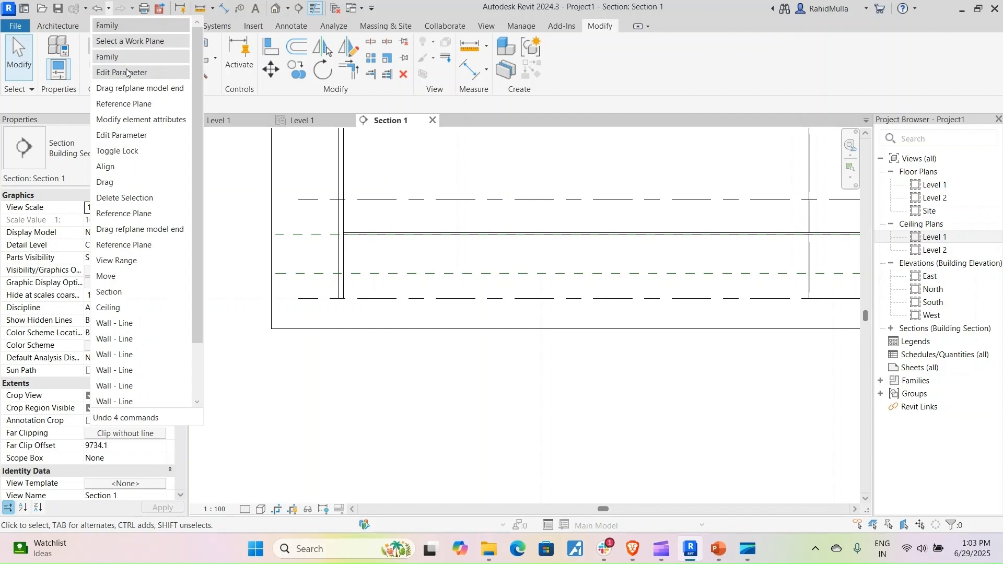
left_click(134, 26)
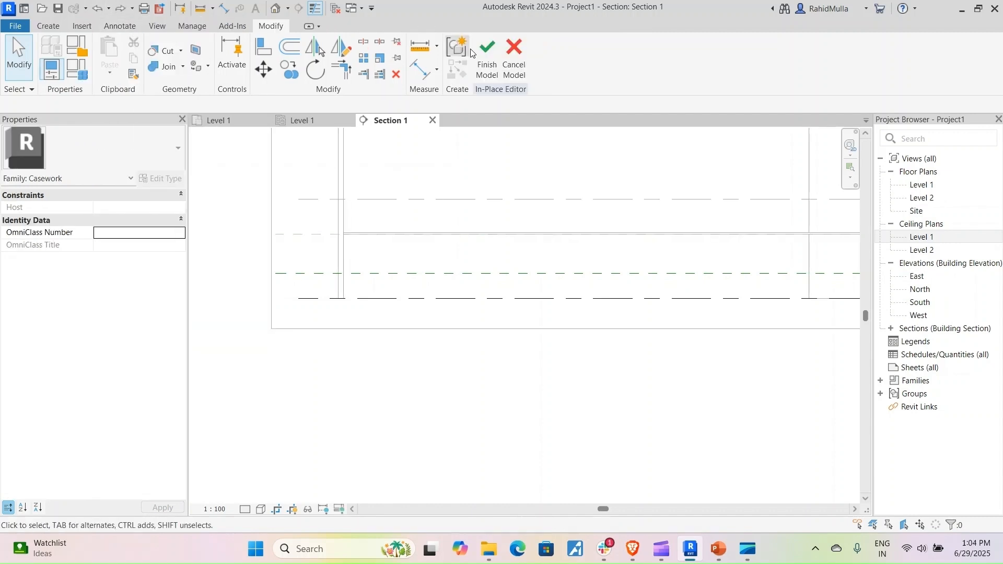
left_click(515, 58)
left_click(535, 288)
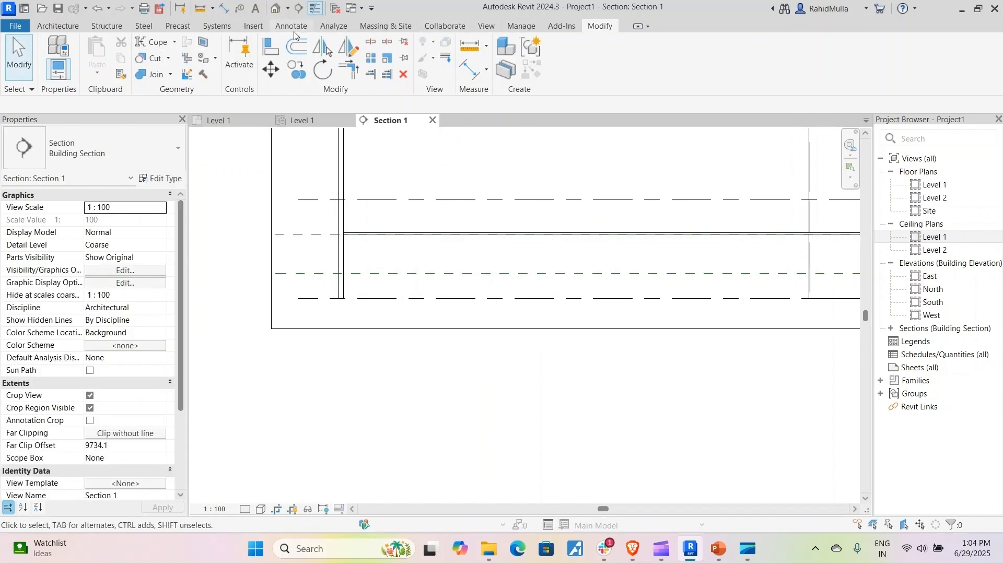
Step: Load the Base, Chairrail, Cove and Crown families from the Downloads folder into the project
left_click(255, 26)
left_click(524, 57)
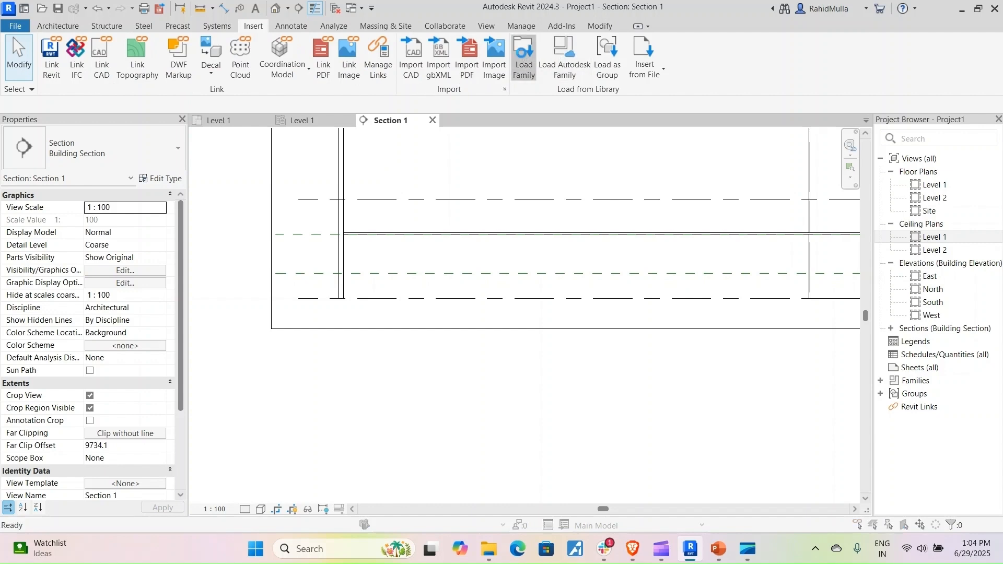
left_click(185, 159)
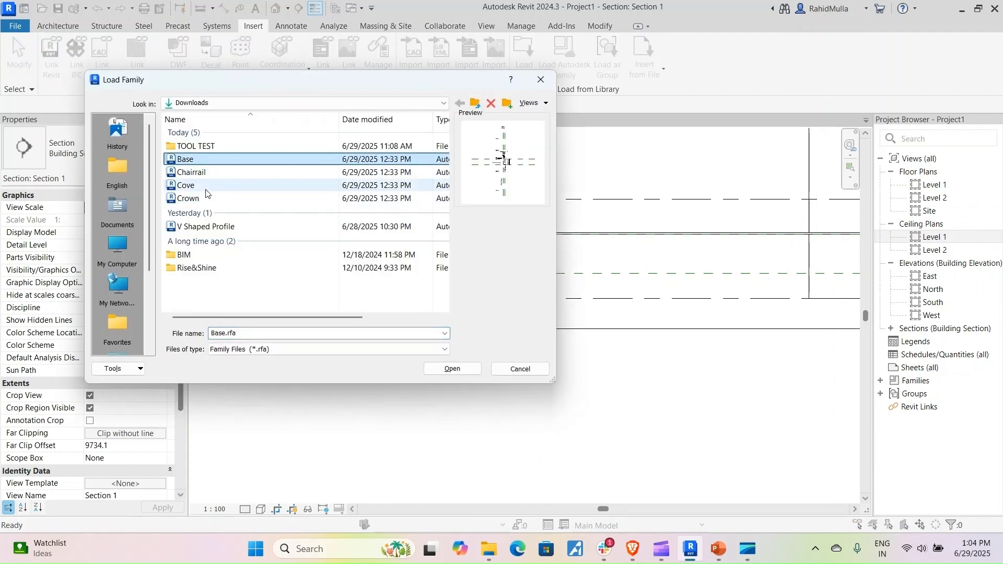
left_click(188, 199, "shift")
left_click(452, 369)
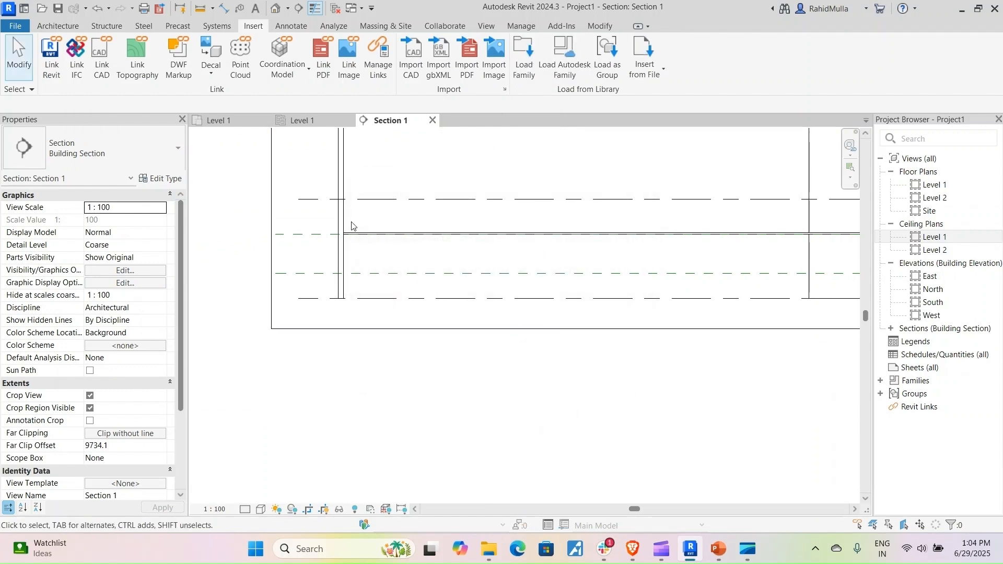
Step: Create an in-place Casework model named "Crown Ref" from the Level 1 floor plan
left_click(236, 118)
middle_click_drag(423, 283, 399, 257)
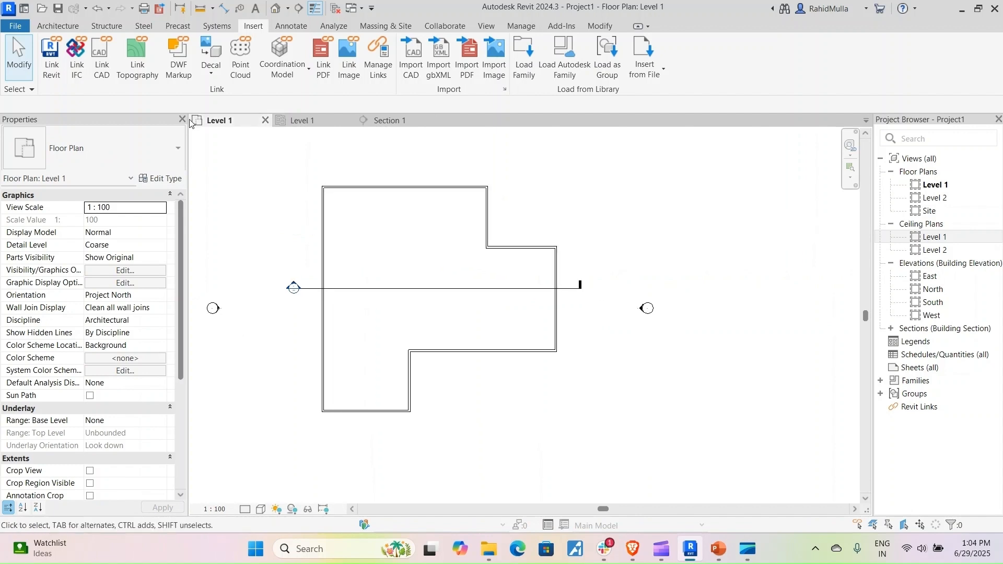
left_click(58, 25)
left_click(155, 76)
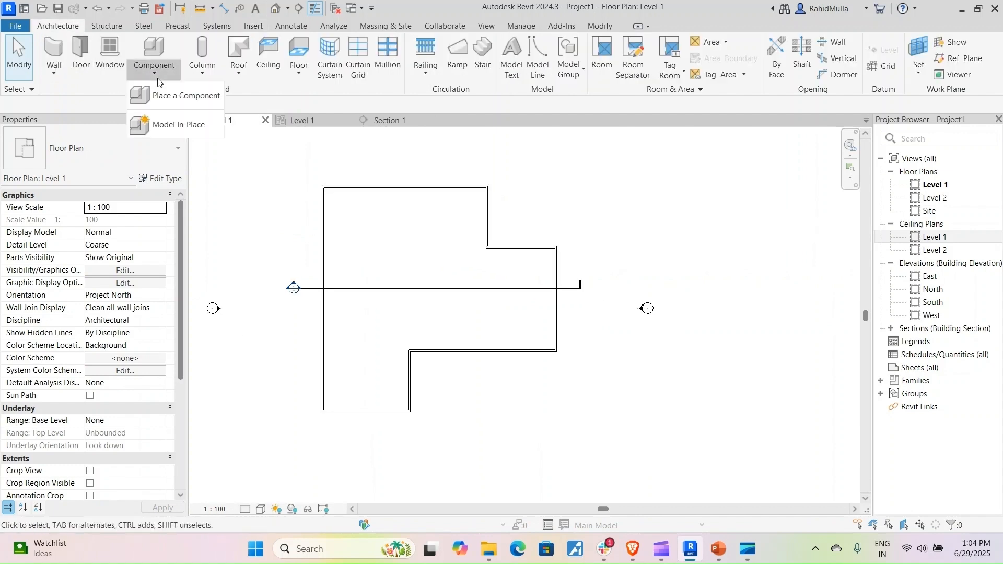
left_click(179, 126)
left_click(167, 202)
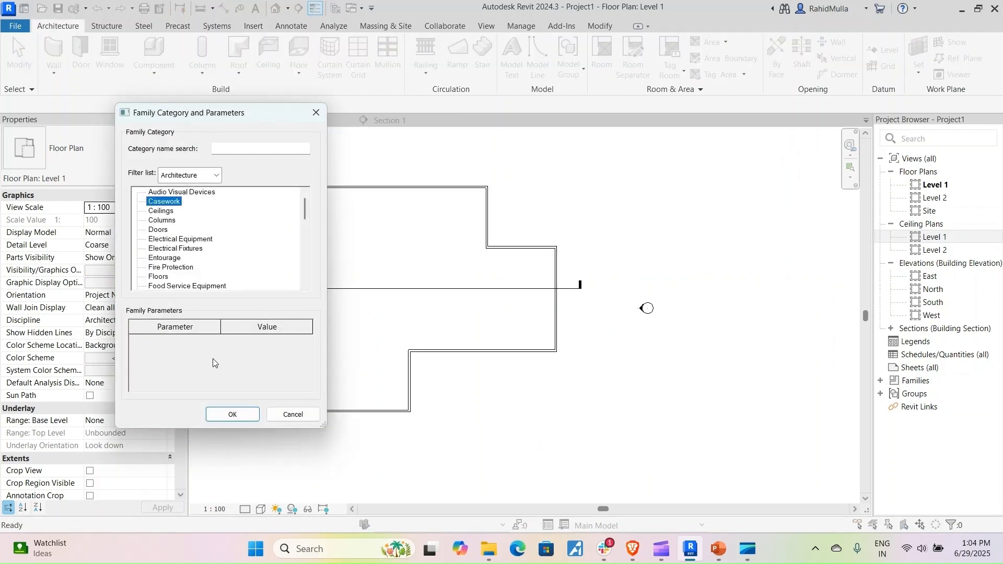
left_click(236, 413)
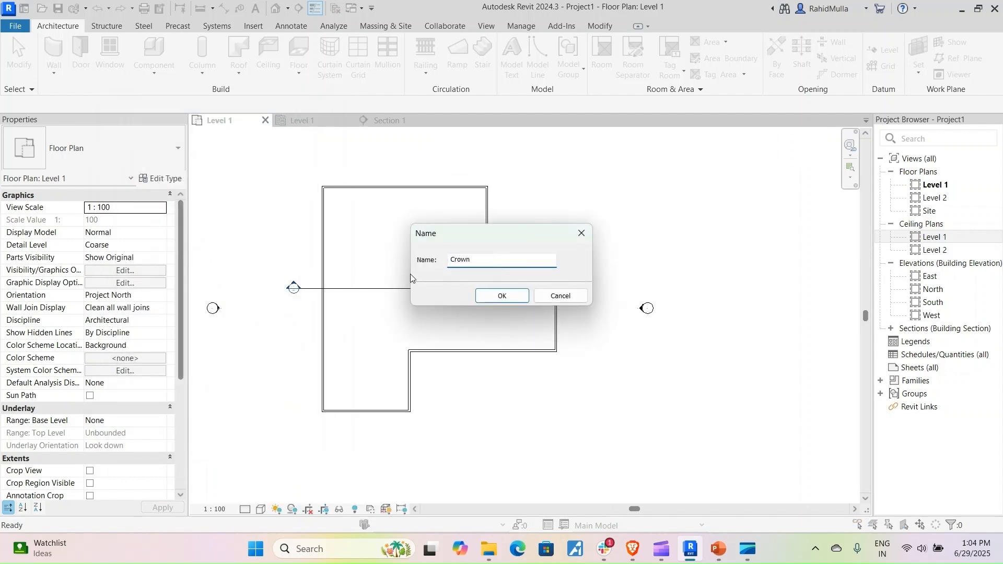
left_click(513, 297)
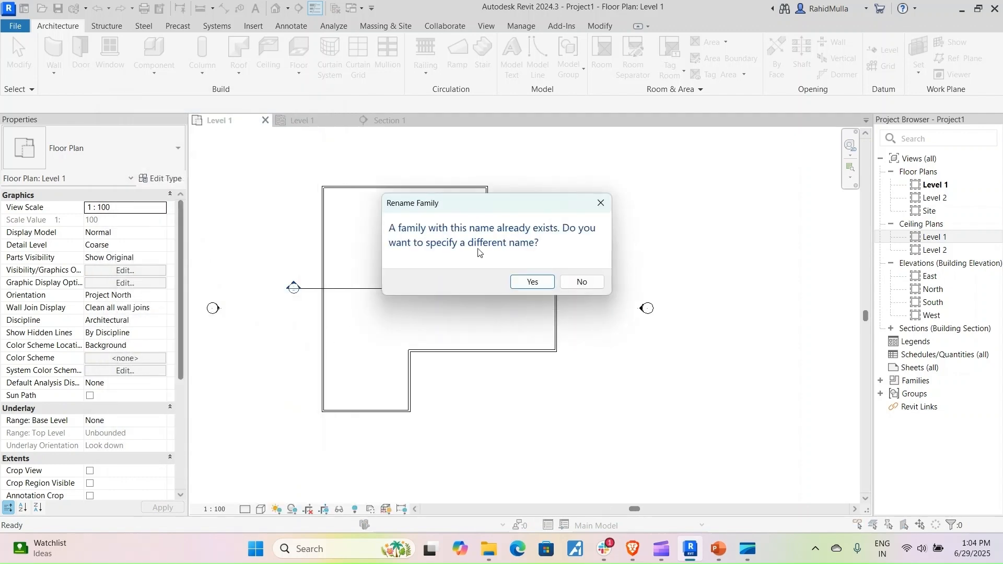
left_click(532, 283)
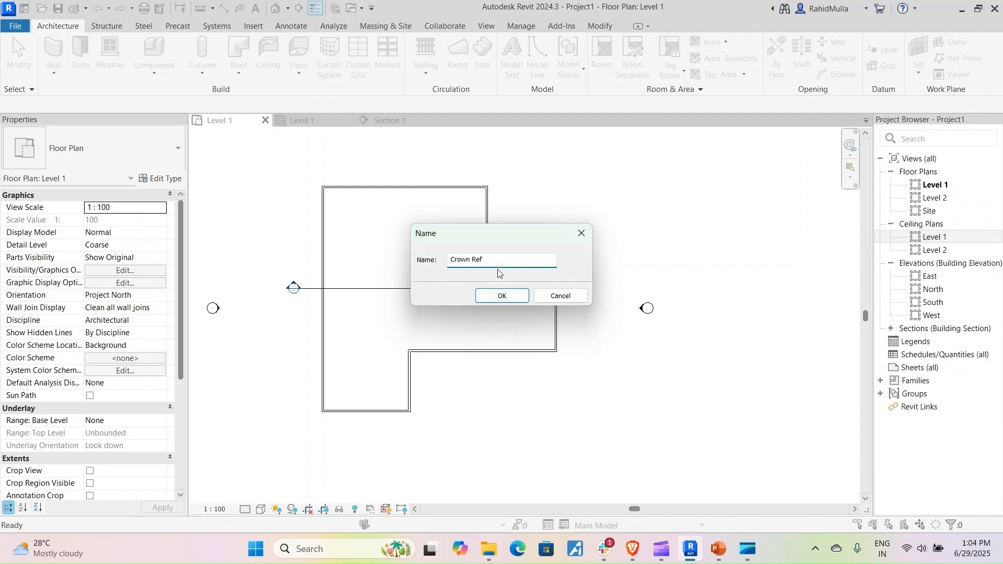
left_click(501, 296)
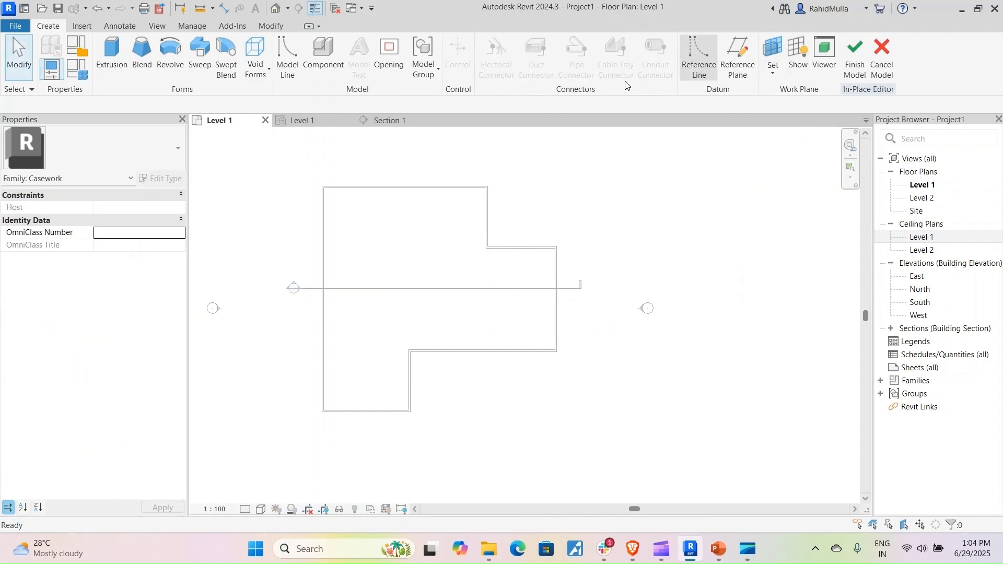
Step: Start a sweep and trace its closed sketched path by picking all the room's inner wall faces with Lock enabled
left_click(203, 58)
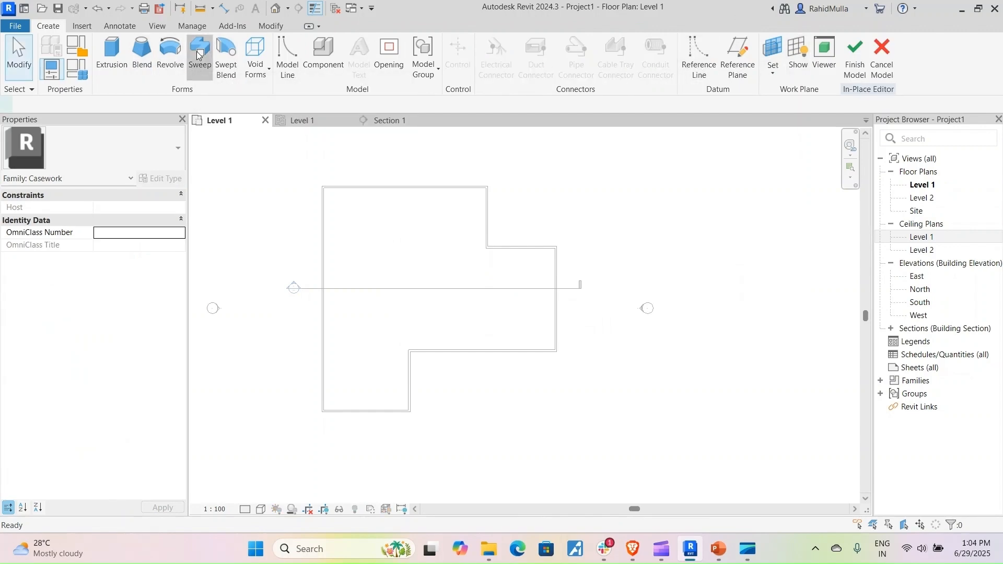
left_click(623, 52)
scroll(344, 211, "up", 3)
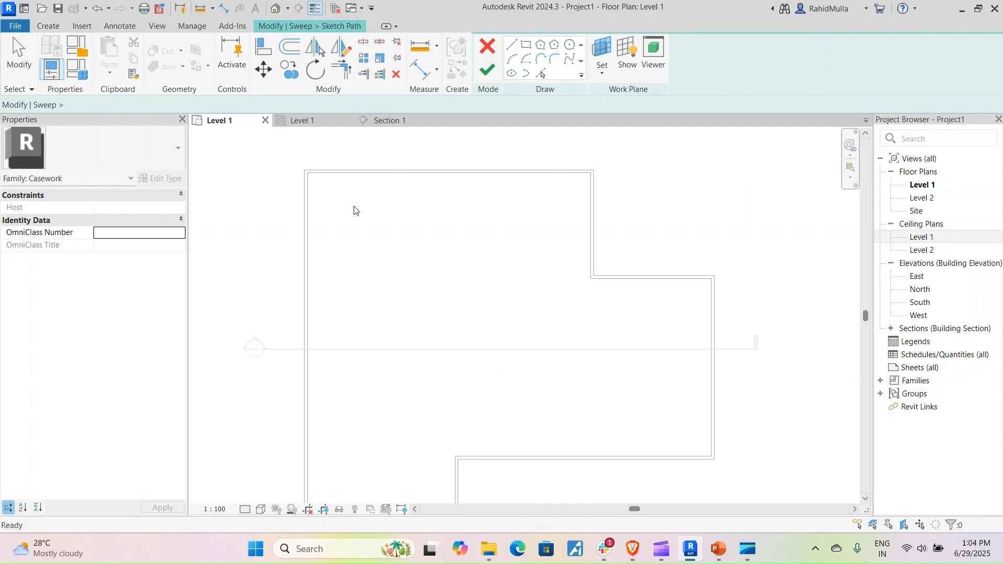
left_click(540, 73)
left_click(316, 174)
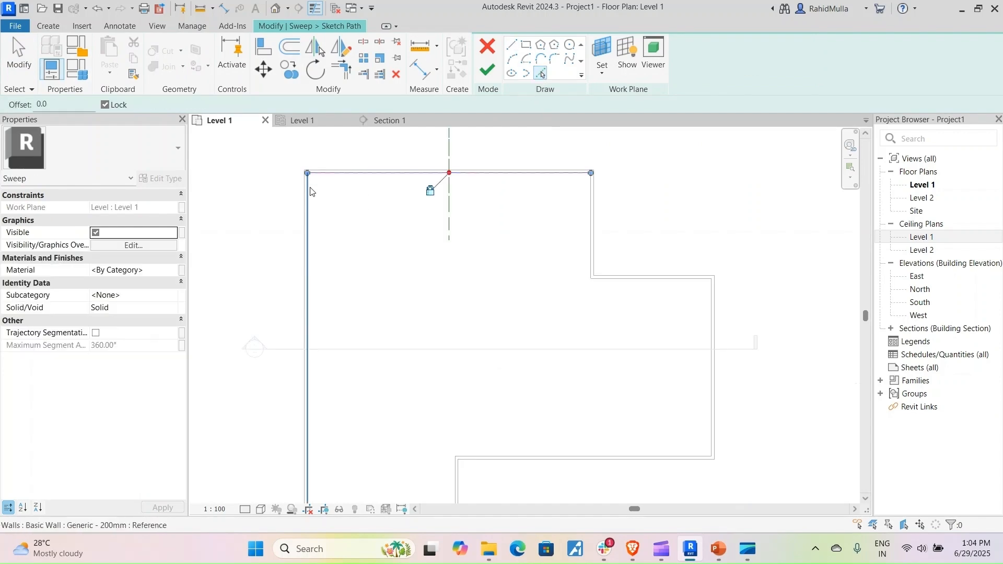
left_click(308, 186)
middle_click_drag(364, 282, 359, 158)
left_click(388, 438)
left_click(475, 334)
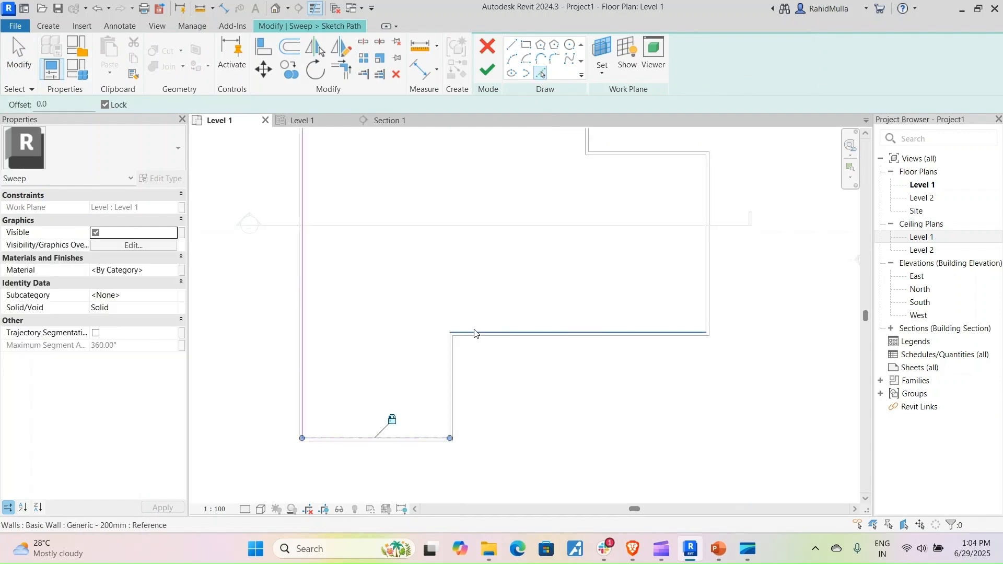
left_click(451, 359)
left_click(705, 282)
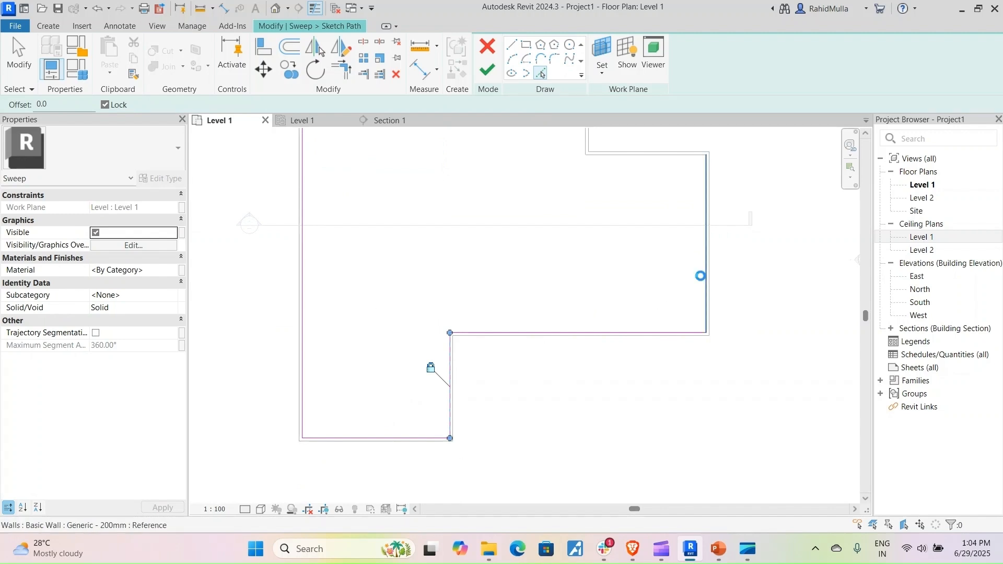
left_click(637, 155)
middle_click_drag(589, 197, 607, 382)
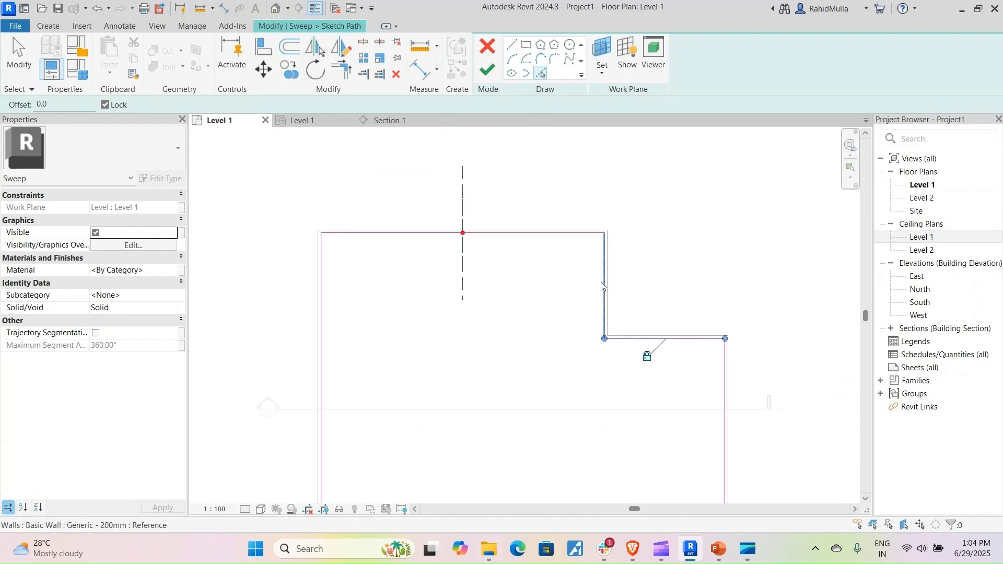
left_click(604, 282)
middle_click_drag(645, 282, 634, 215)
scroll(634, 215, "down", 2)
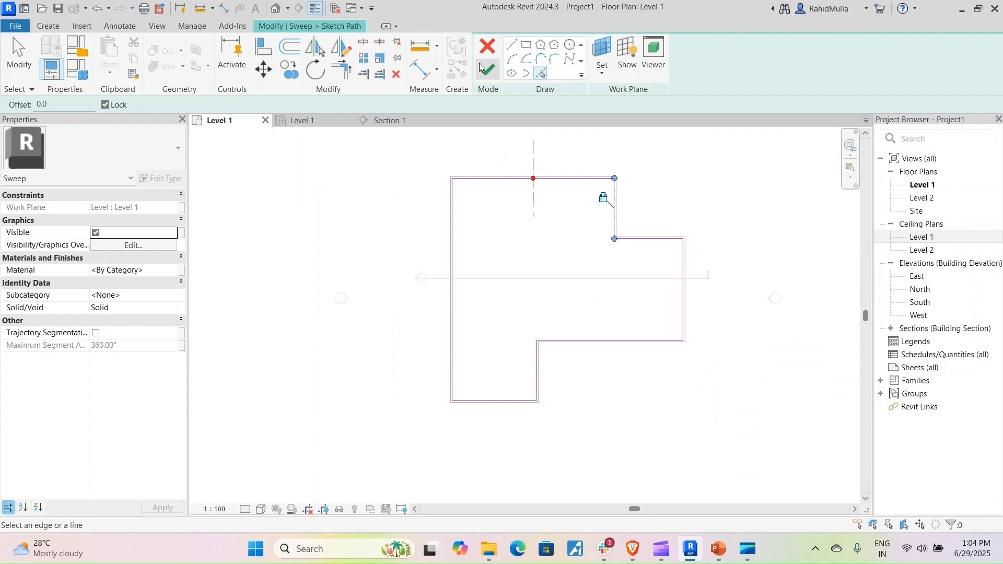
Step: Finish the sweep path sketched on Level 1, view it in Section 1 and discard the sweep
left_click(488, 76)
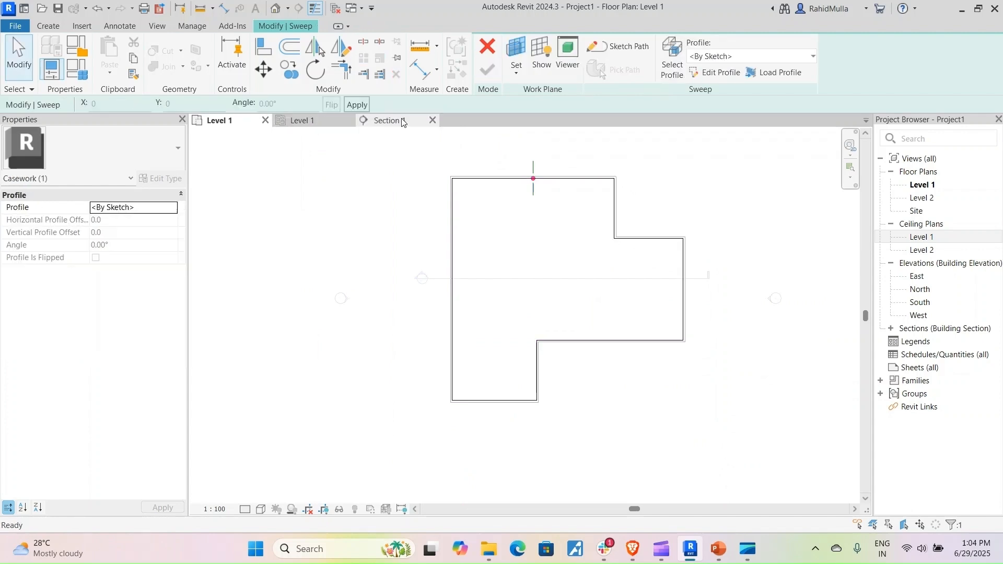
left_click(387, 120)
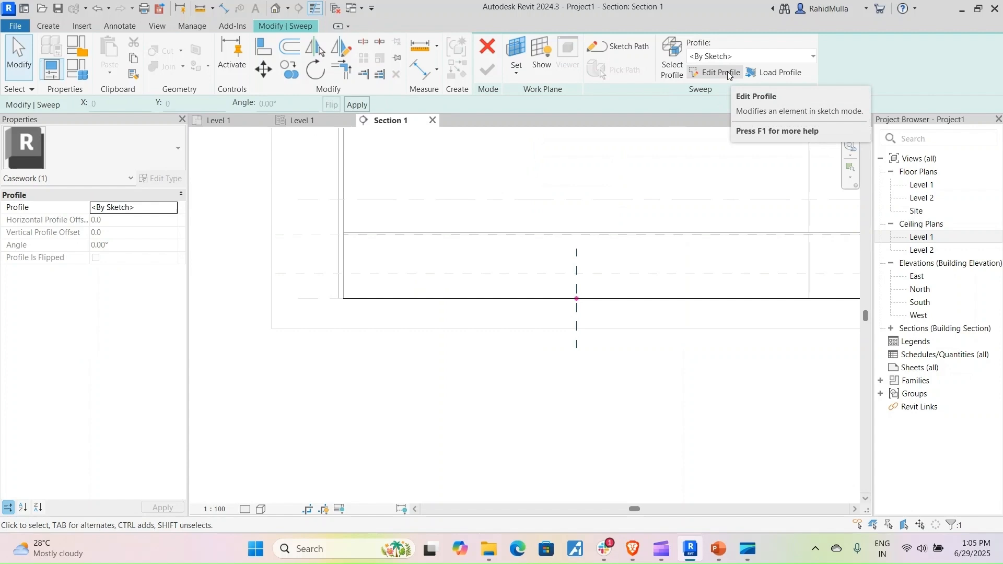
left_click(486, 47)
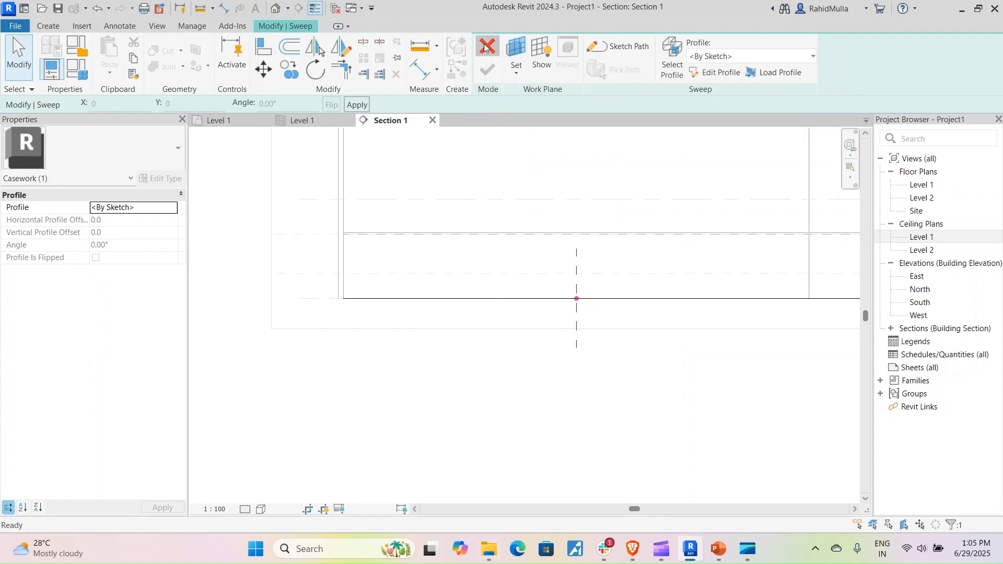
left_click(533, 282)
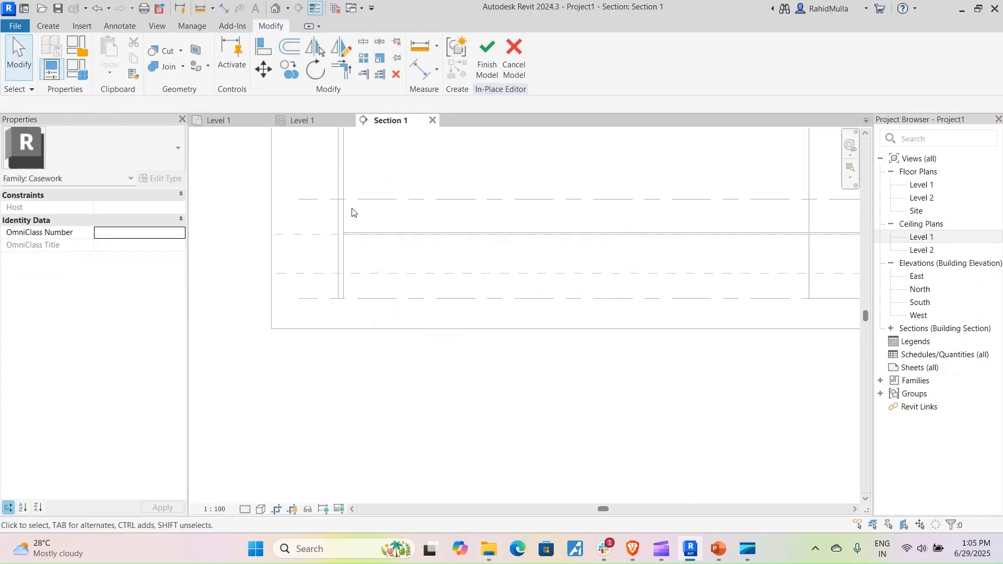
Step: Set the in-place model's work plane to Reference Plane : Crown from the Level 1 floor plan
left_click(223, 120)
left_click(55, 27)
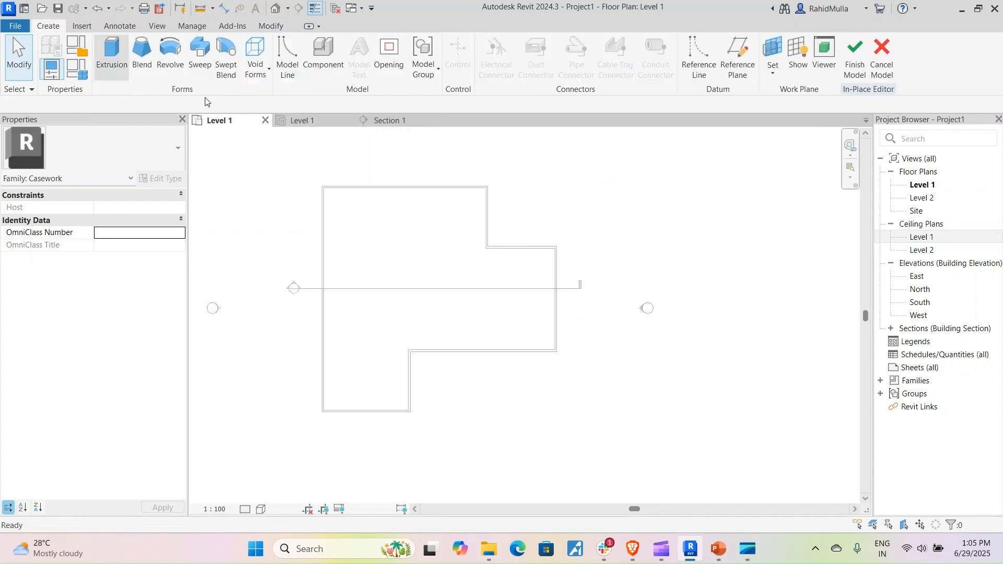
left_click(200, 53)
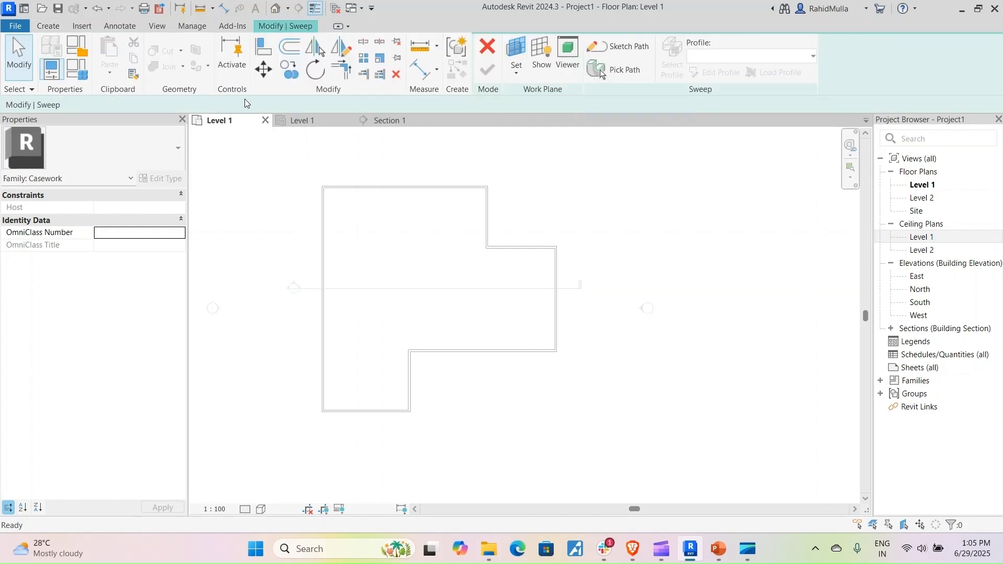
left_click(487, 47)
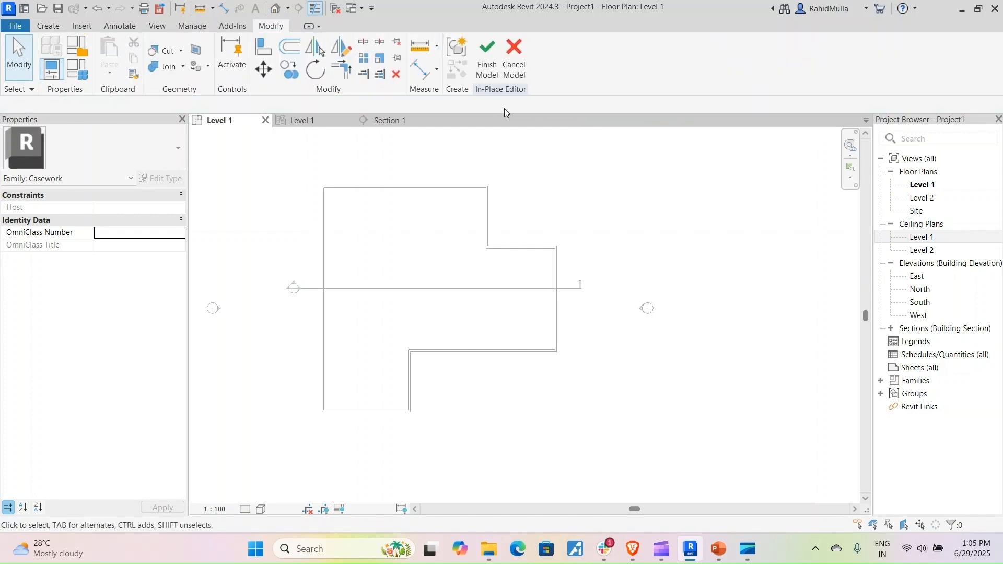
left_click(51, 25)
left_click(773, 49)
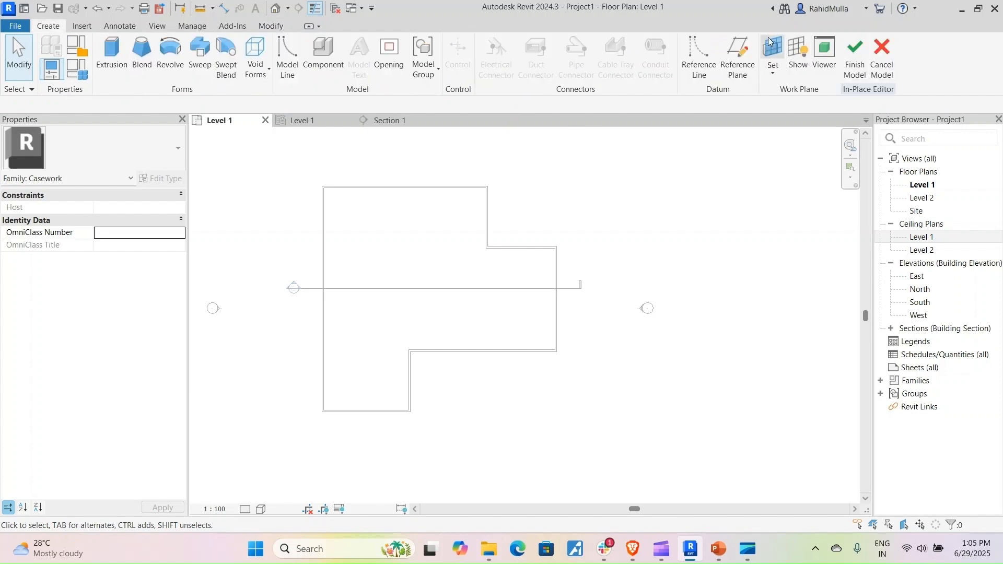
left_click(494, 277)
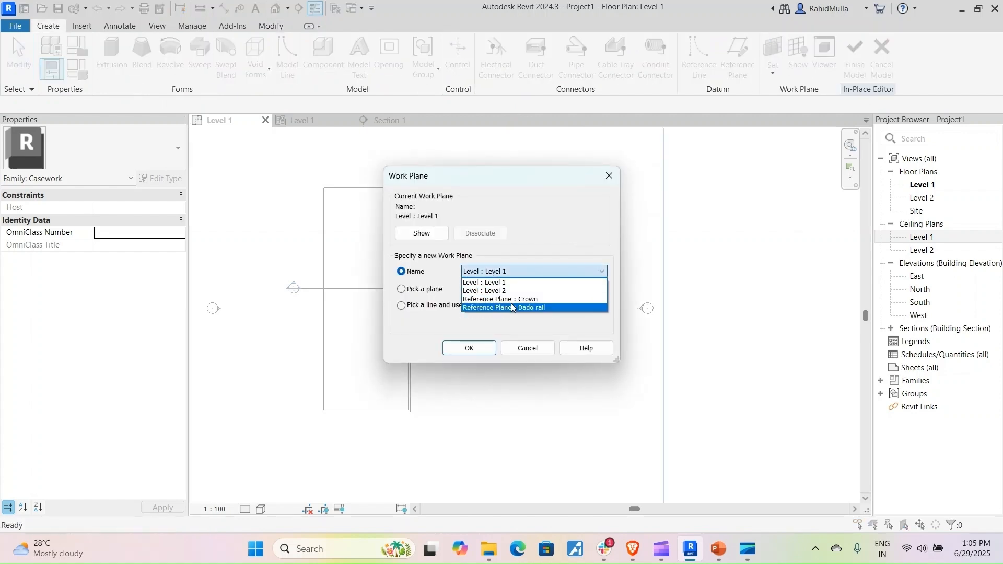
left_click(489, 307)
left_click(486, 349)
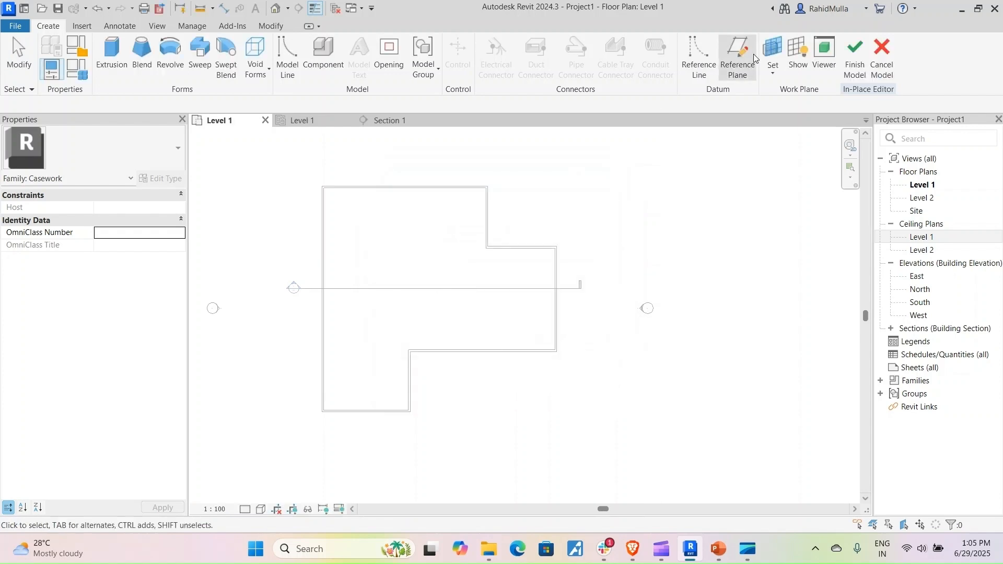
Step: Sketch a closed sweep path on the Crown plane by picking all inner wall faces with Lock enabled, and finish the path
left_click(199, 52)
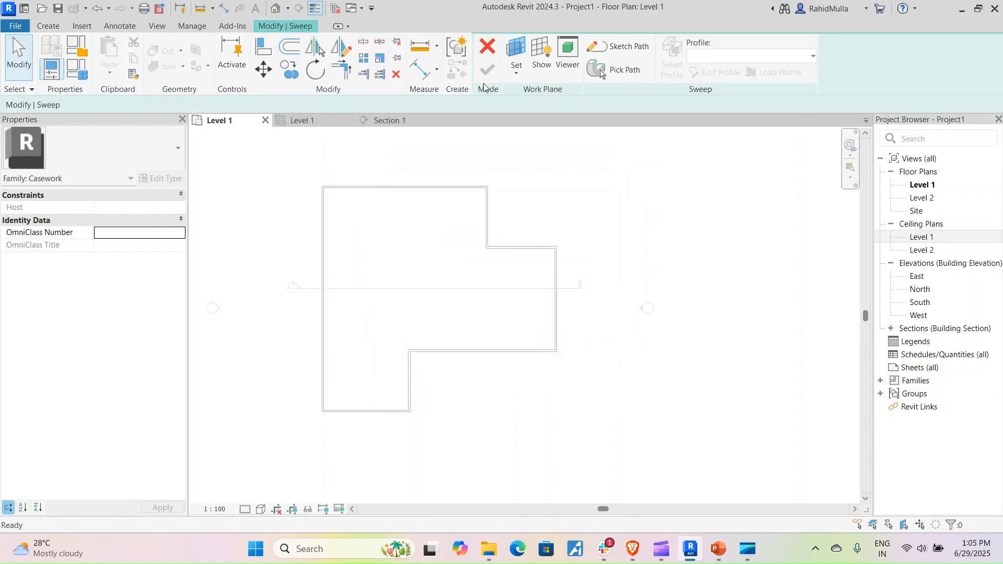
left_click(627, 47)
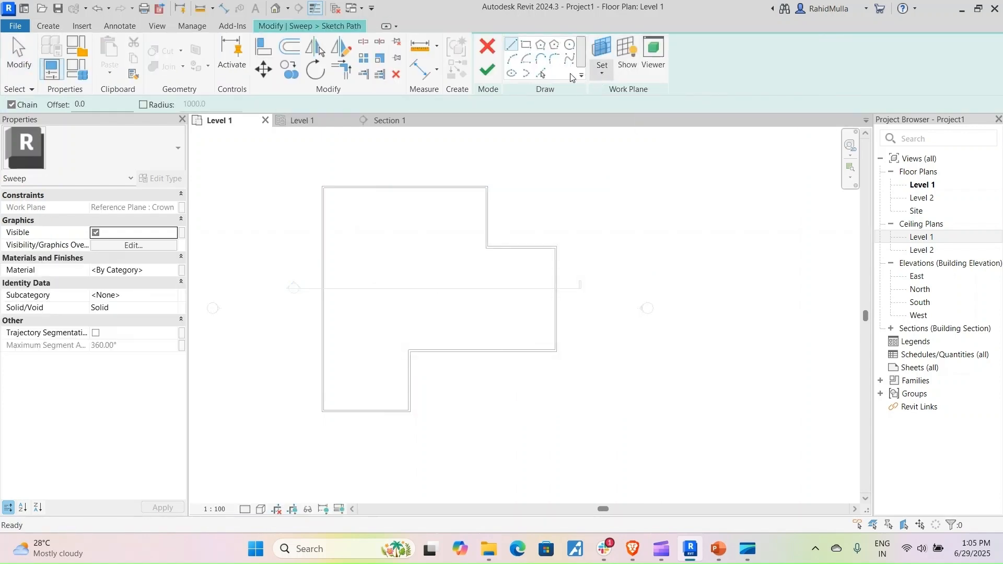
left_click(540, 73)
scroll(352, 189, "up", 3)
left_click(352, 186)
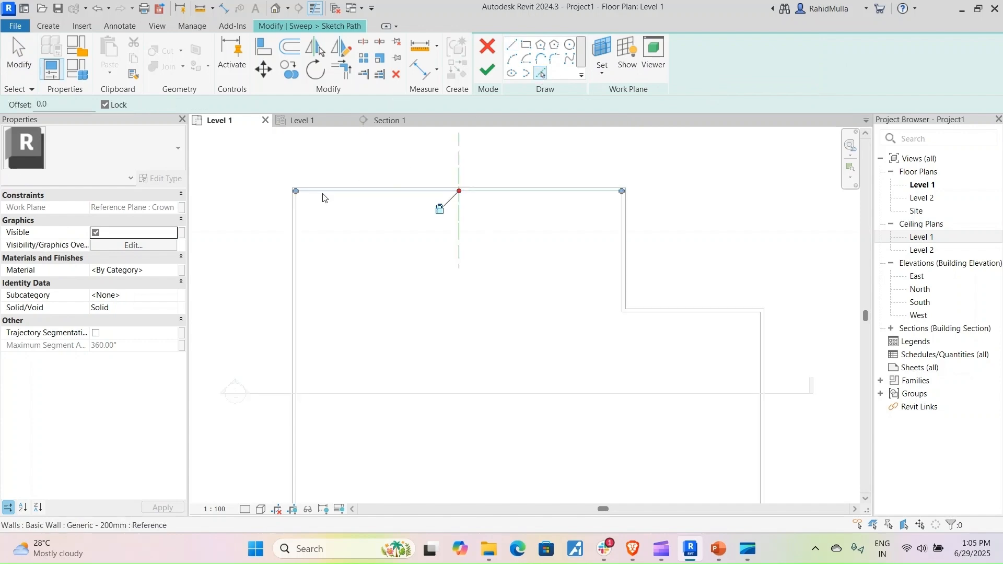
left_click(296, 221)
middle_click_drag(420, 285, 403, 119)
left_click(415, 480)
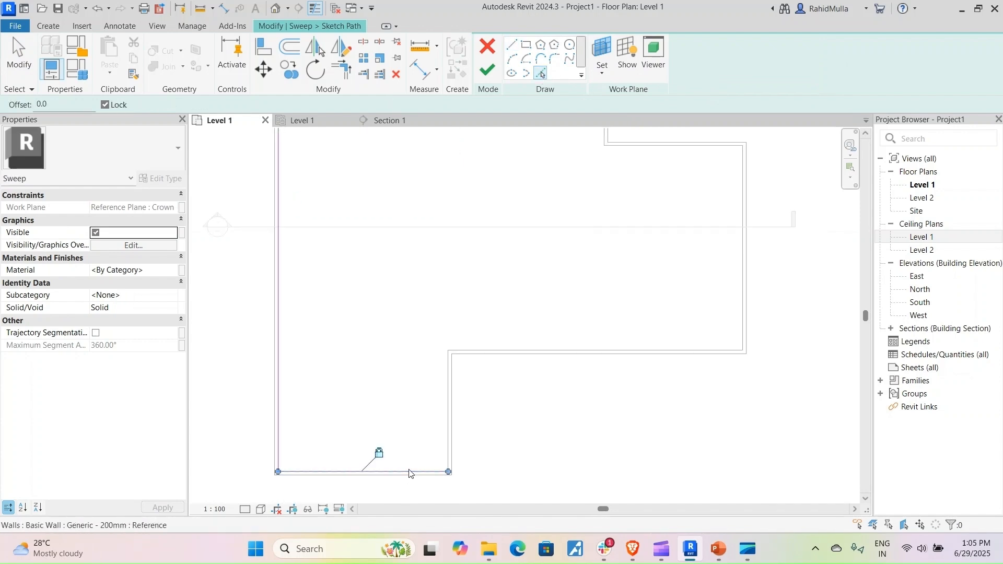
left_click(510, 353)
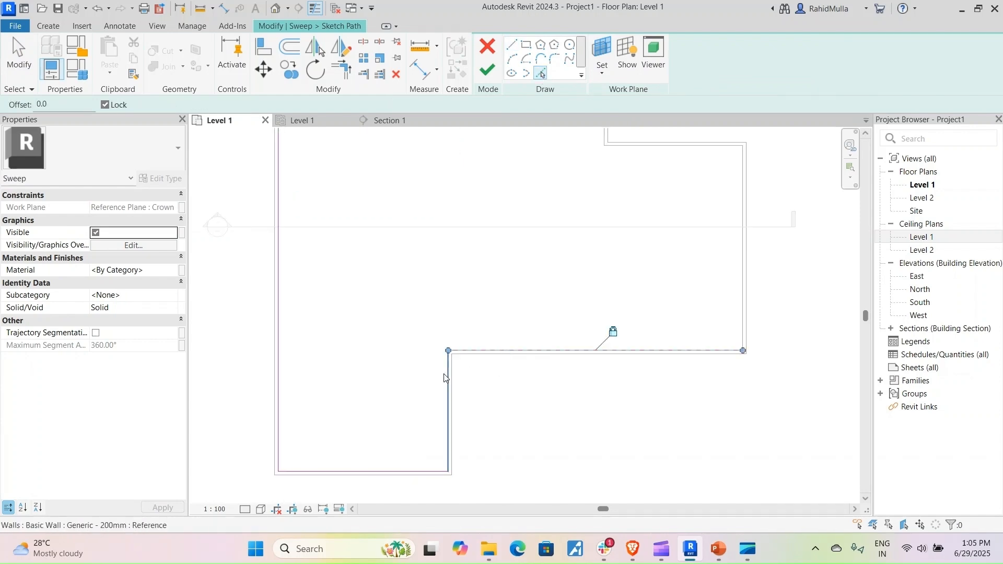
left_click(742, 271)
left_click(638, 167)
middle_click_drag(637, 168, 650, 354)
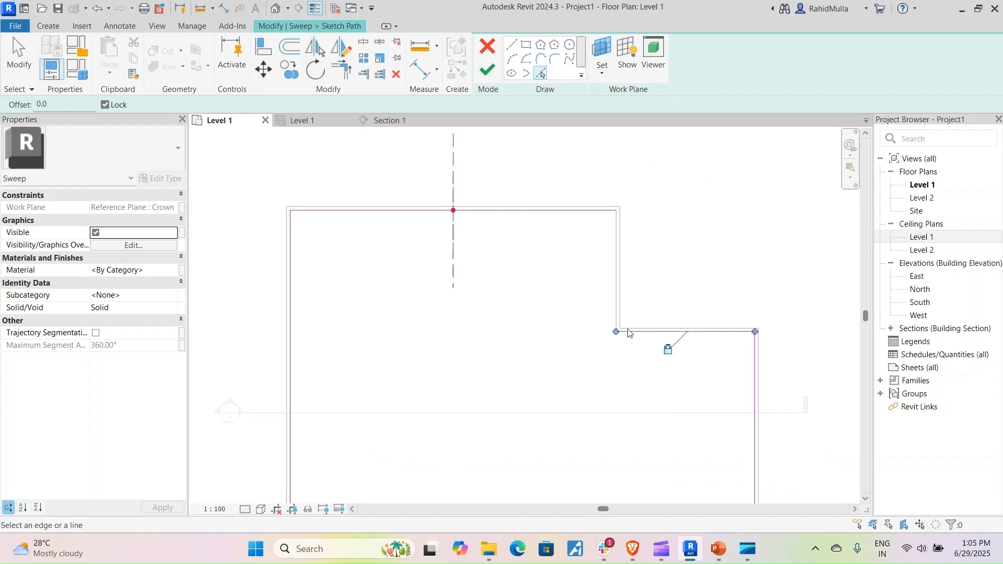
left_click(617, 287)
left_click(486, 71)
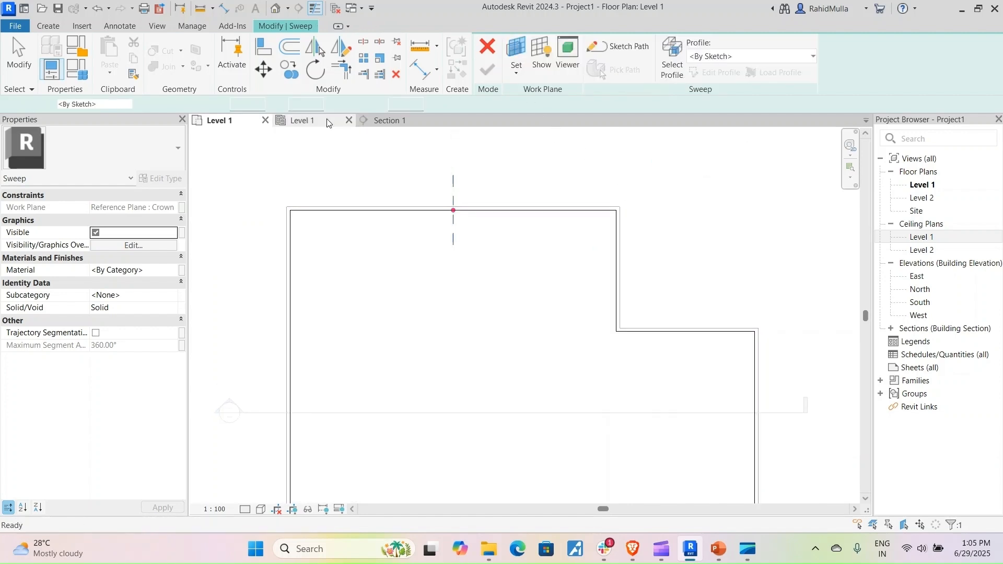
Step: Assign the Crown profile to the sweep in Section 1, flip the profile and finish the sweep
left_click(387, 120)
left_click(711, 56)
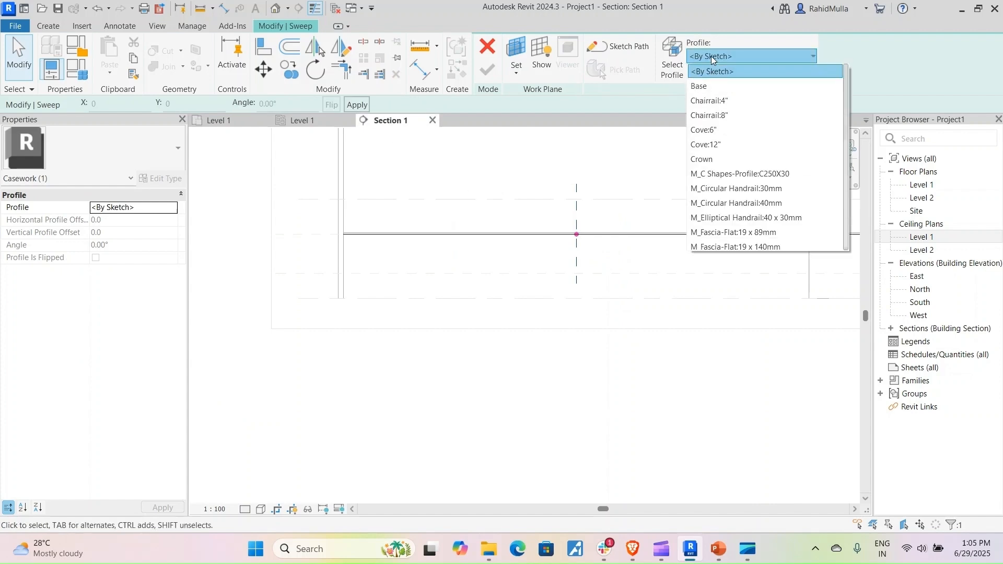
left_click(712, 160)
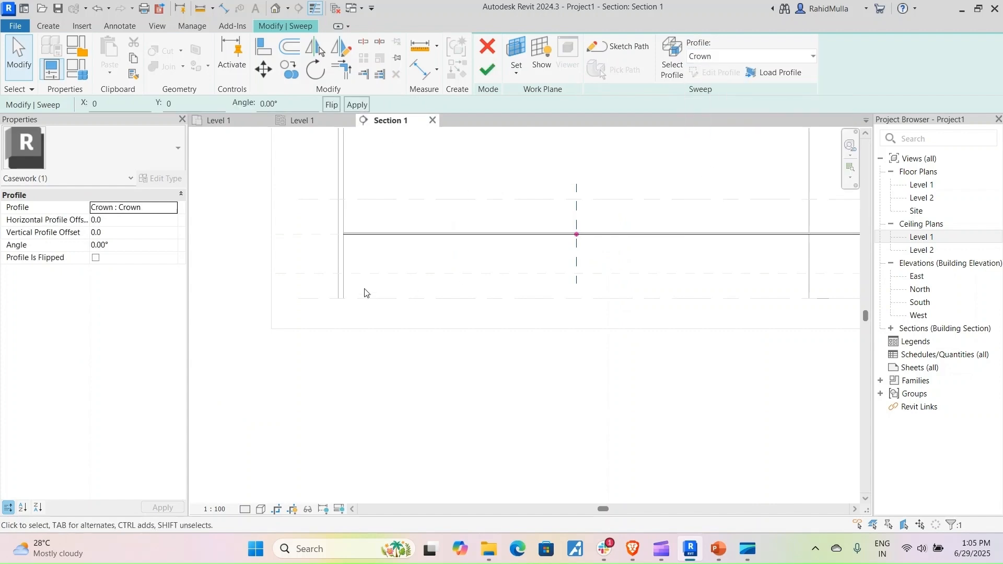
scroll(586, 251, "up", 5)
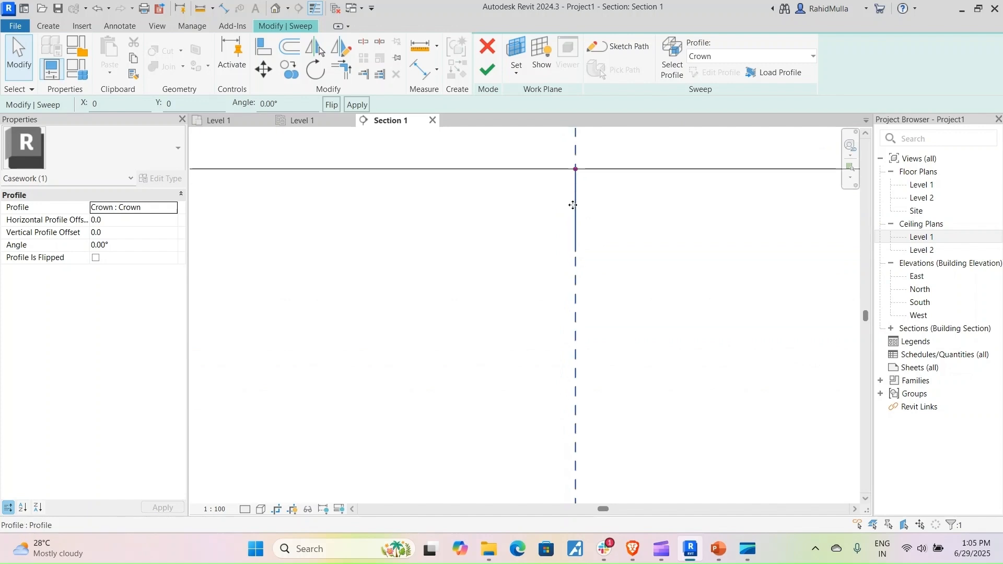
left_click(330, 104)
scroll(423, 201, "down", 5)
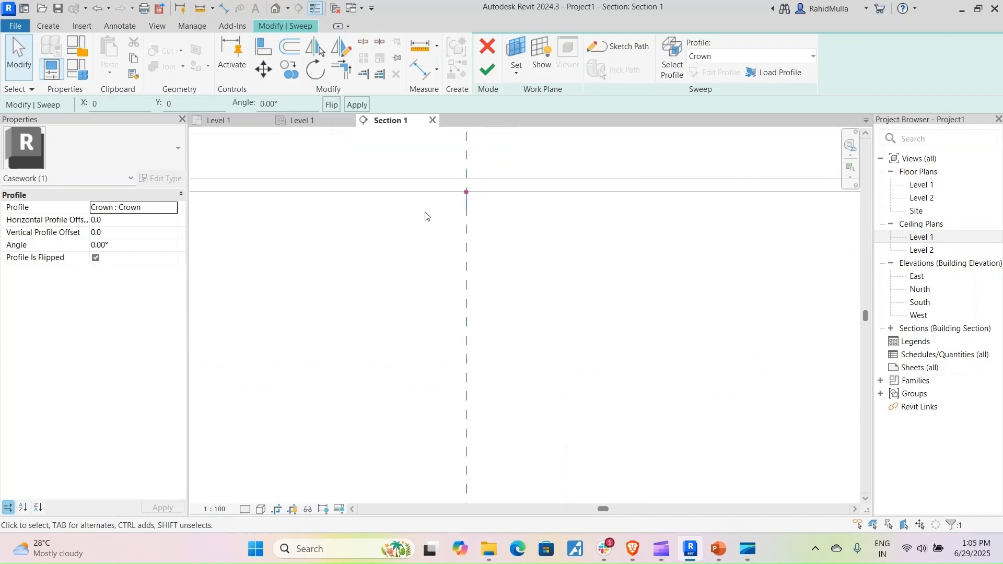
middle_click_drag(441, 241, 643, 273)
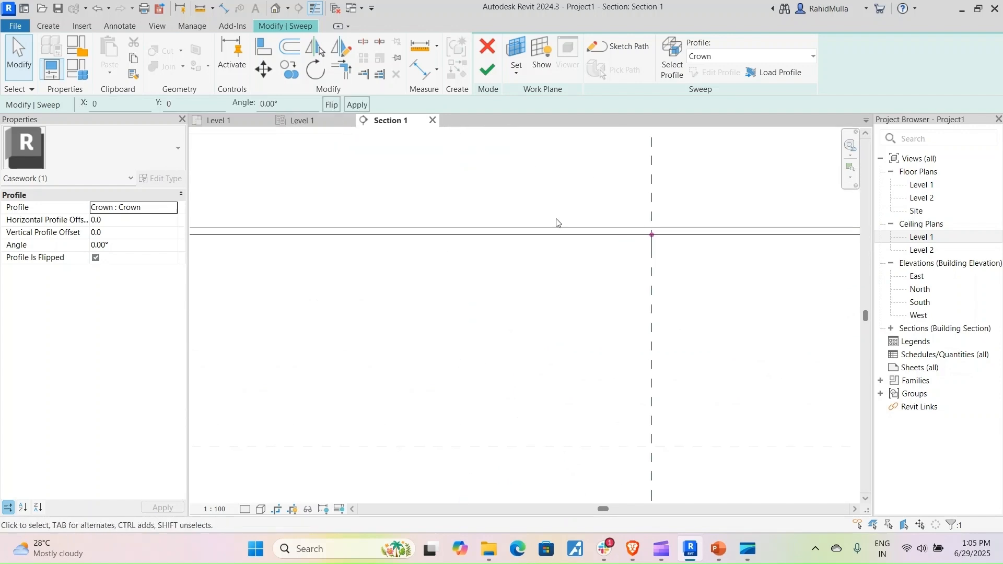
scroll(806, 271, "up", 3)
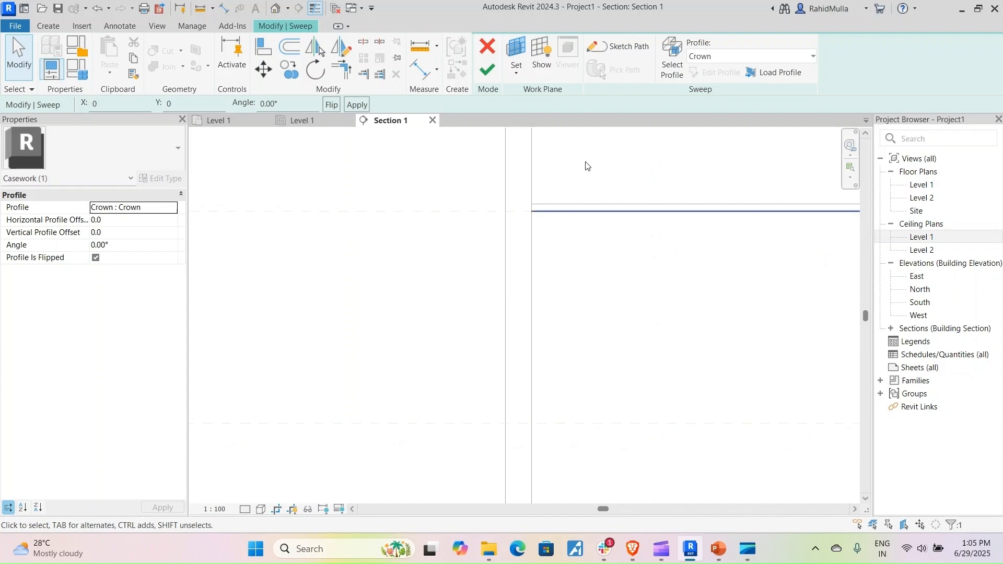
left_click(487, 69)
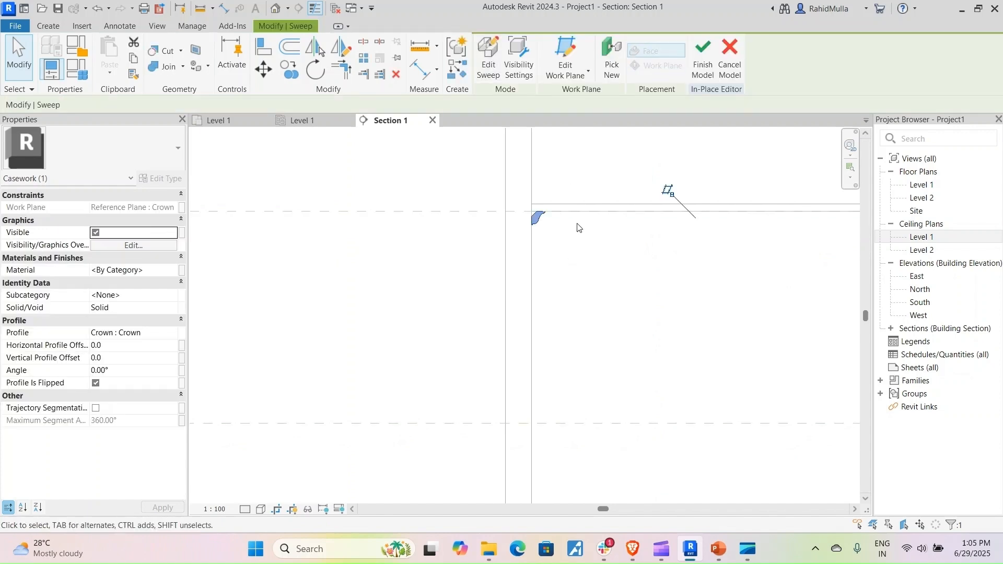
Step: Check the crown profile at the wall and ceiling corner and finish the in-place model
scroll(577, 224, "up", 5)
left_click(490, 210)
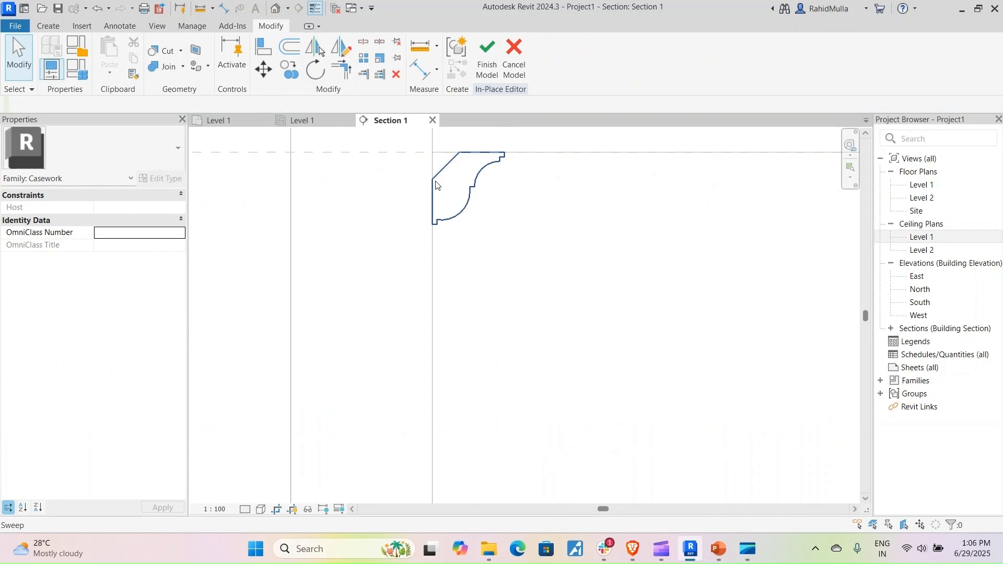
left_click(486, 67)
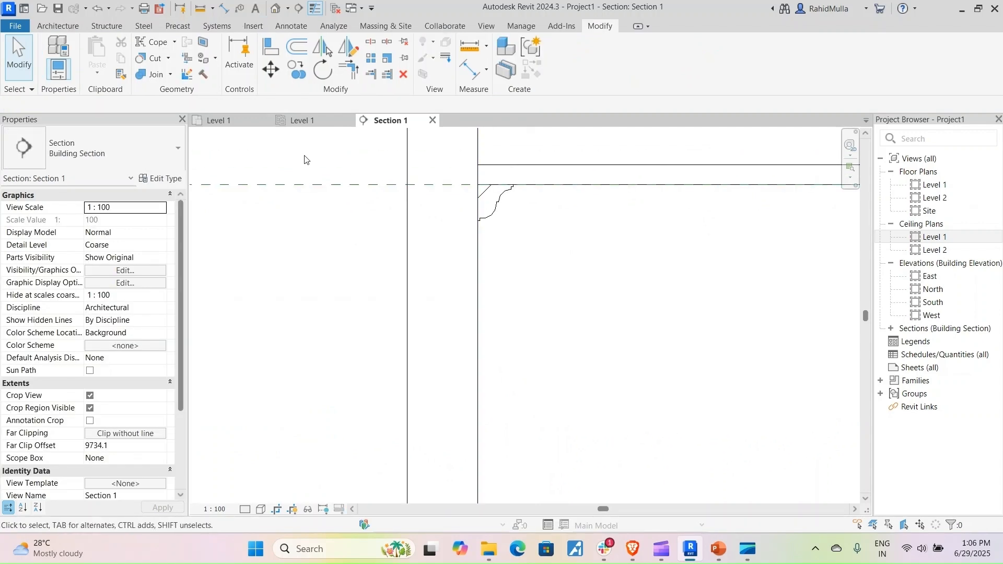
Step: Cut the 3D view through the room with a section box pulled in from the stepped side, and set the visual style to Shaded
left_click(276, 8)
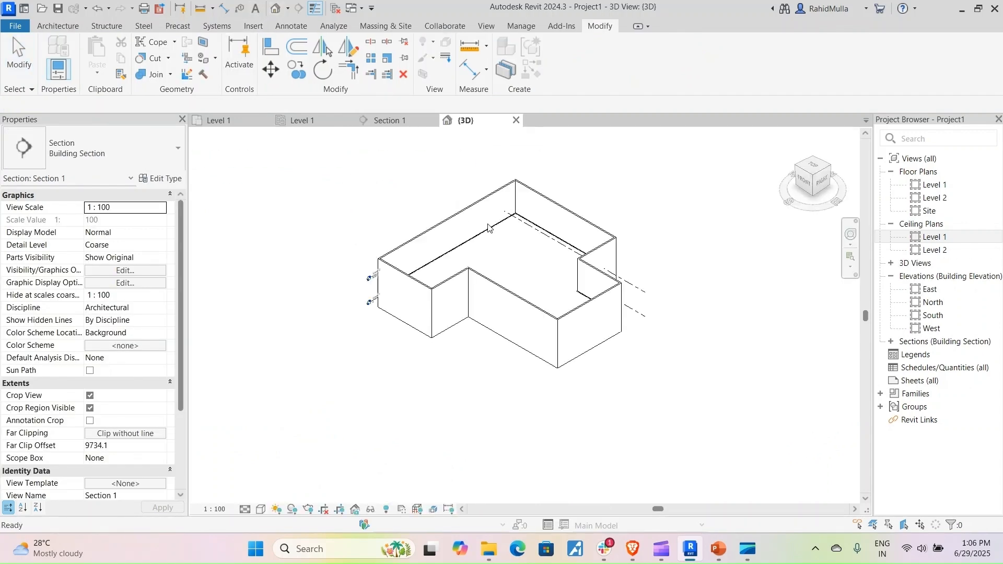
scroll(488, 228, "down", 2)
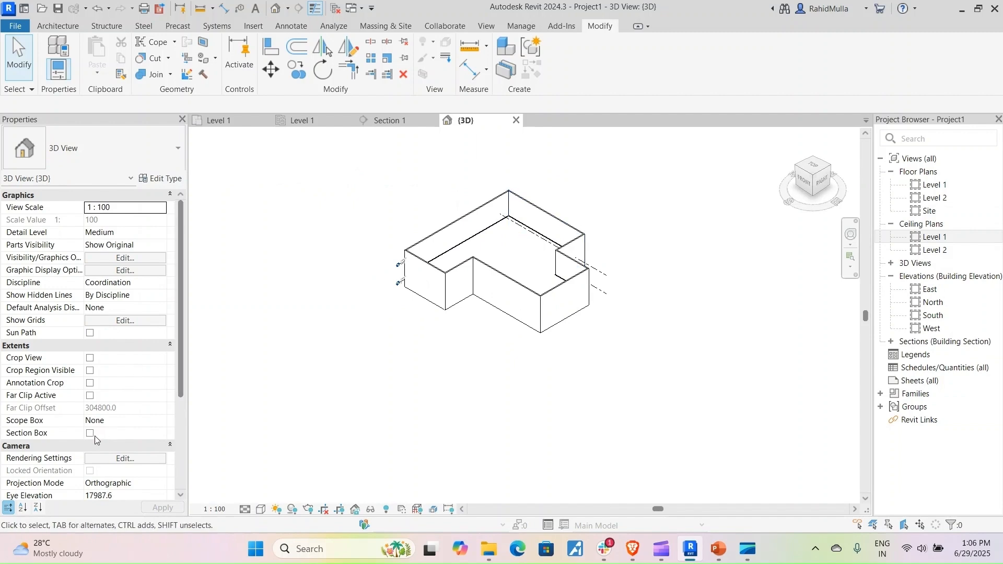
left_click(90, 433)
left_click(591, 283)
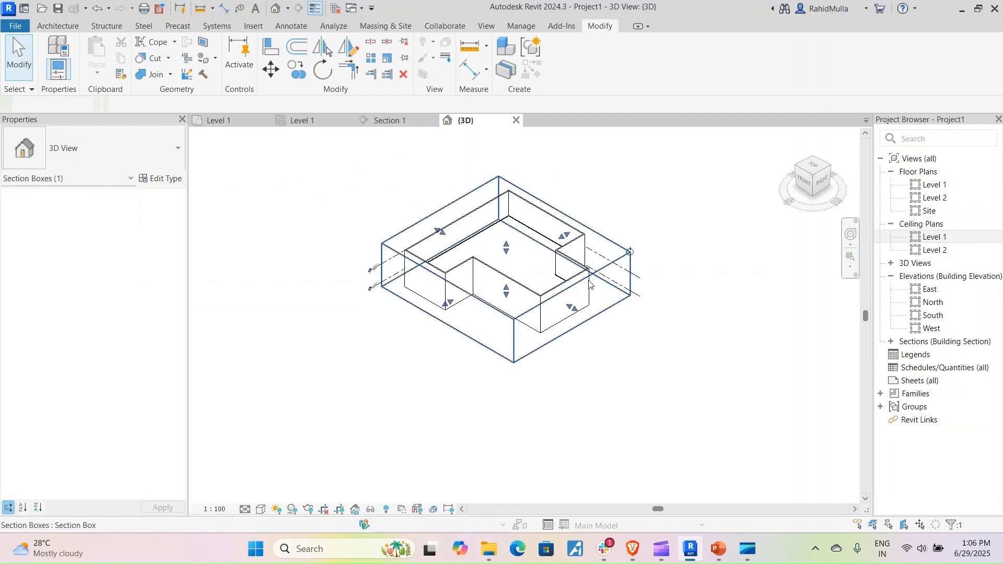
left_click_drag(571, 307, 529, 283)
left_click(524, 396)
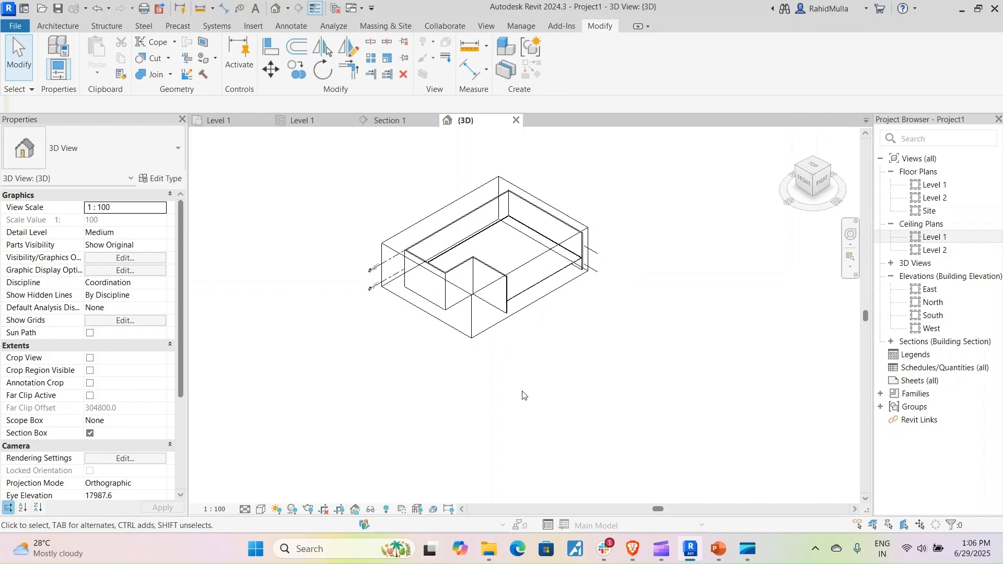
key("s")
key("d")
Step: Examine the Crown Ref molding in 3D where the section box cuts it at the top of the wall
middle_click_drag(552, 312, 552, 255, "shift")
scroll(553, 282, "up", 8)
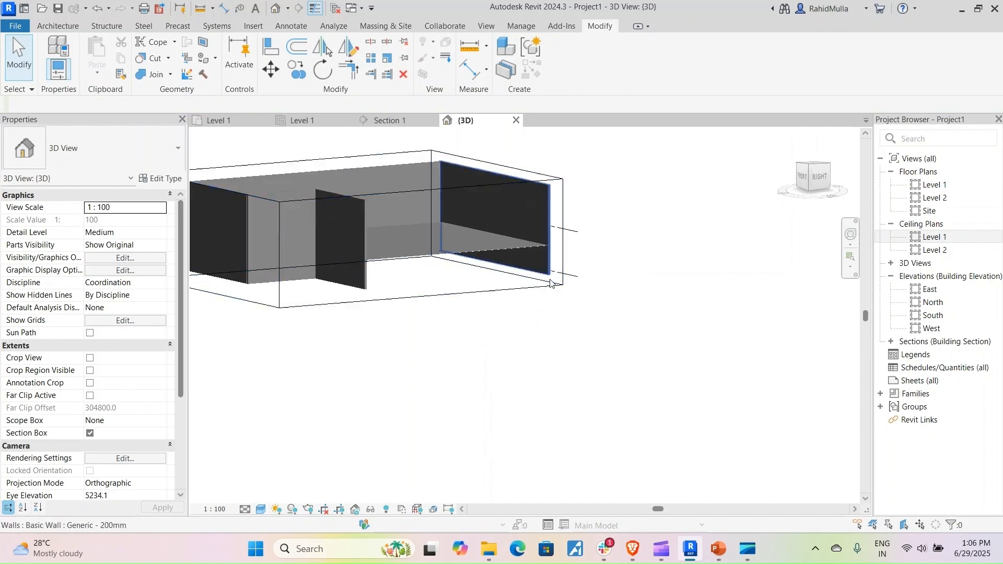
scroll(540, 236, "up", 3)
middle_click_drag(523, 218, 500, 375)
scroll(535, 262, "up", 6)
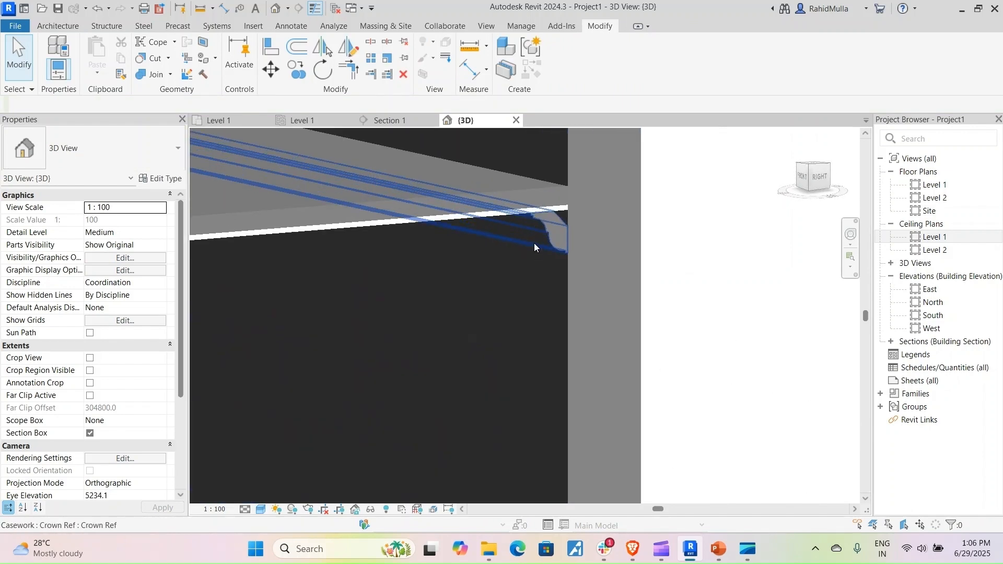
left_click(550, 233)
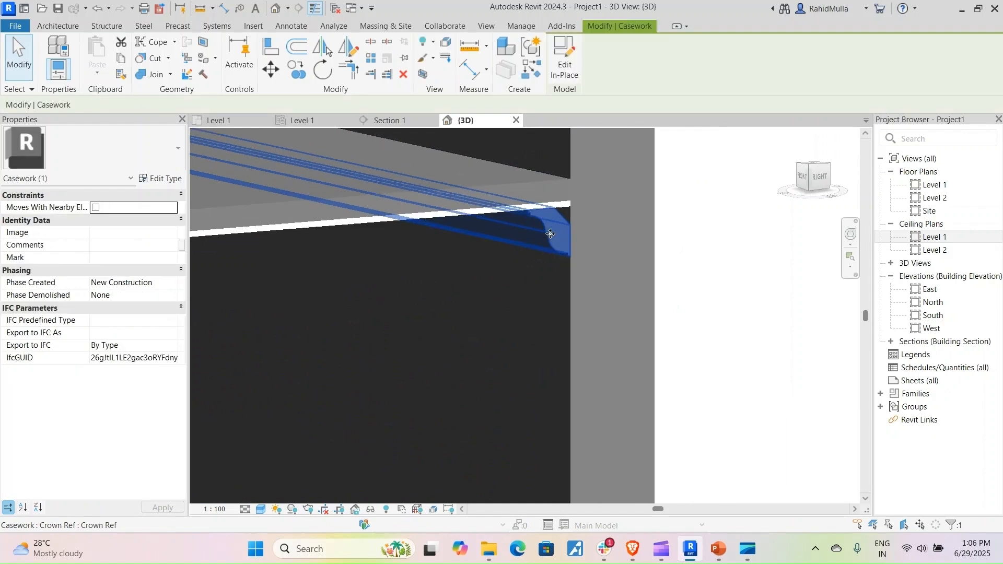
scroll(550, 233, "up", 3)
middle_click_drag(364, 369, 534, 239, "shift")
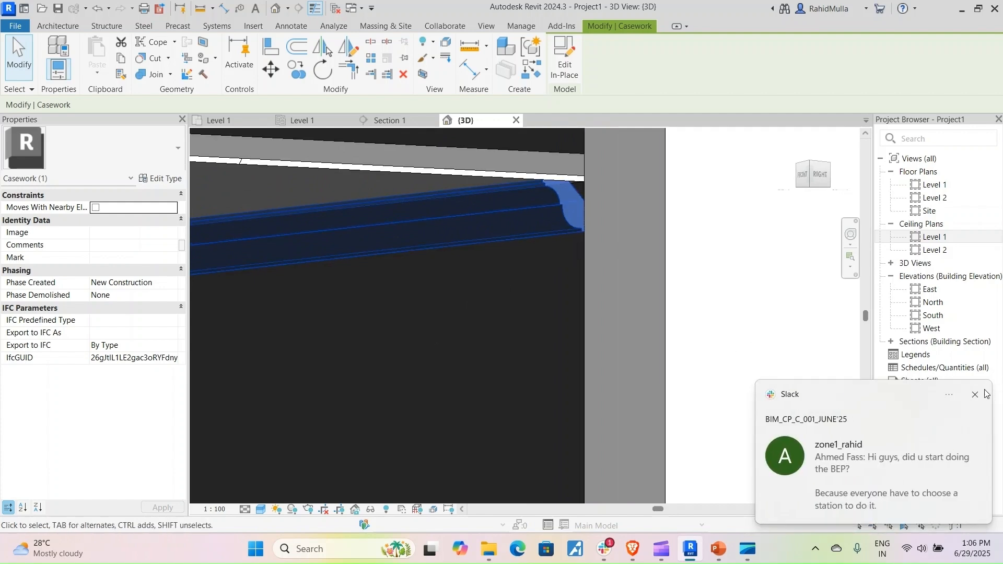
left_click(976, 395)
scroll(545, 250, "down", 3)
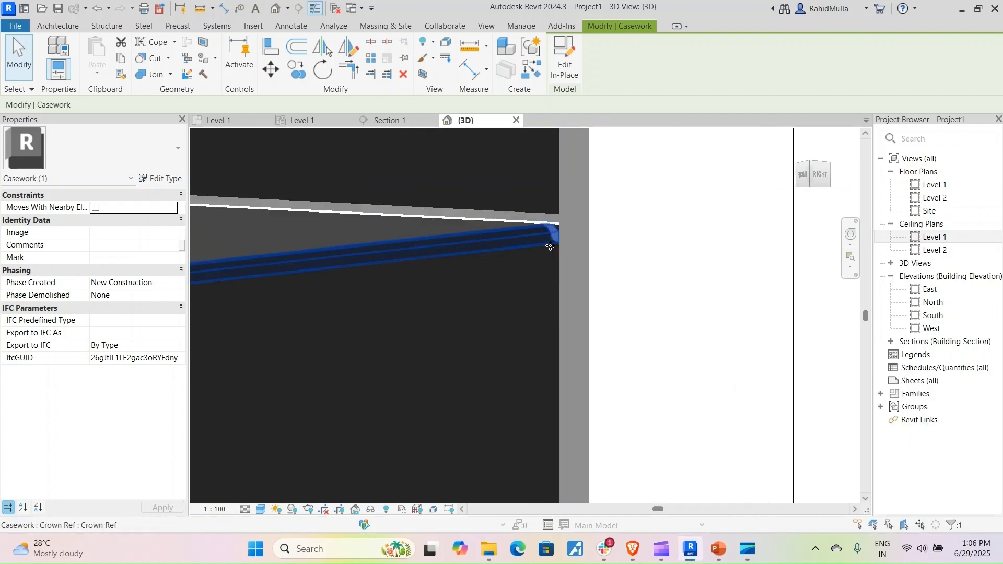
Step: Return from the 3D view to the Level 1 floor plan and open its Visibility/Graphic Overrides
scroll(550, 246, "up", 1)
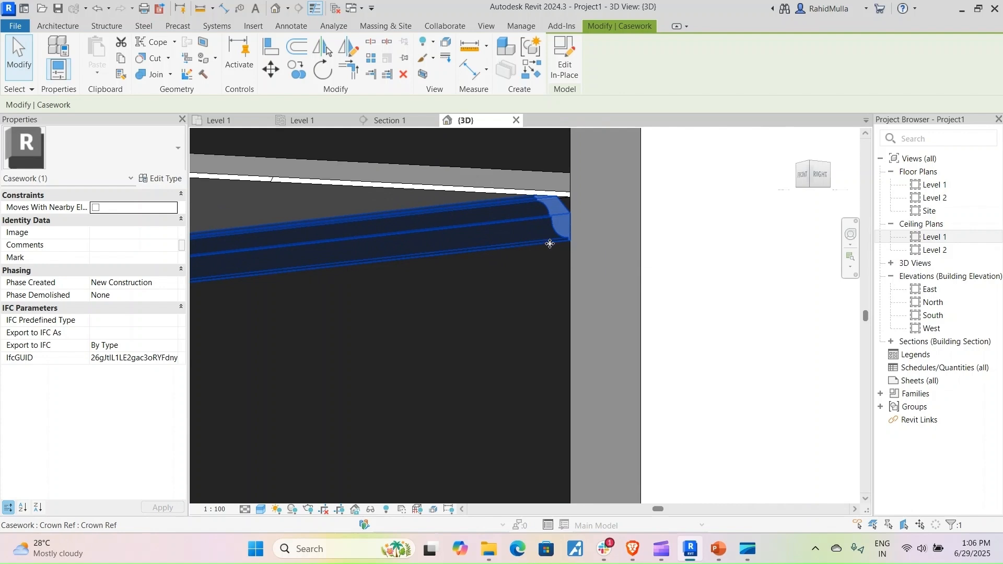
scroll(550, 245, "down", 3)
middle_click_drag(551, 245, 725, 252)
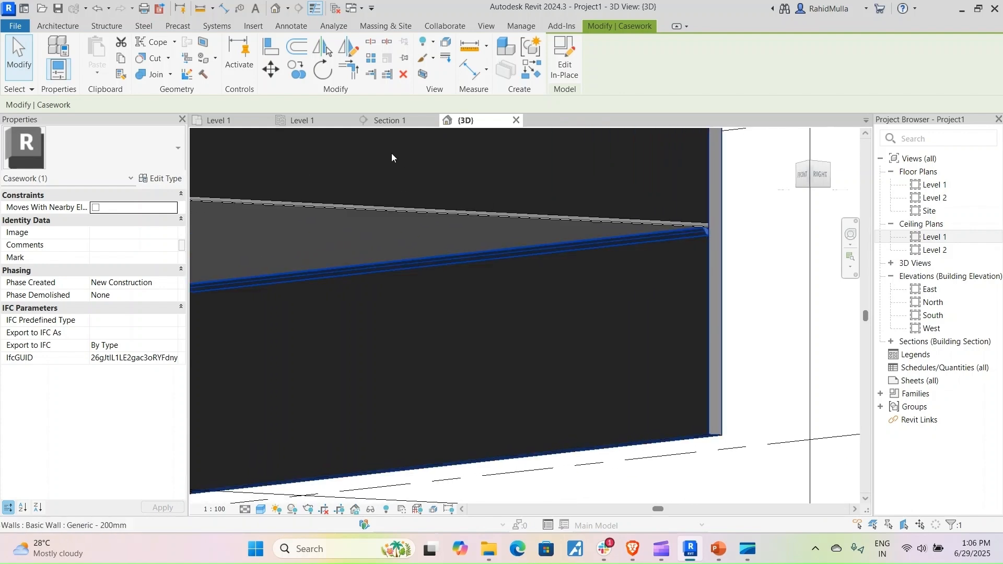
left_click(222, 121)
scroll(501, 291, "down", 2)
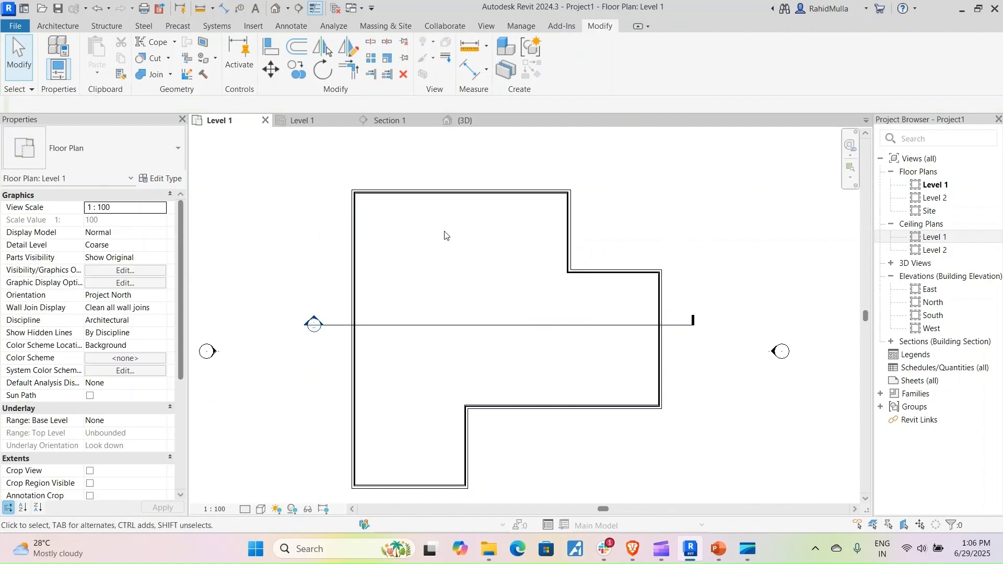
key("v")
key("g")
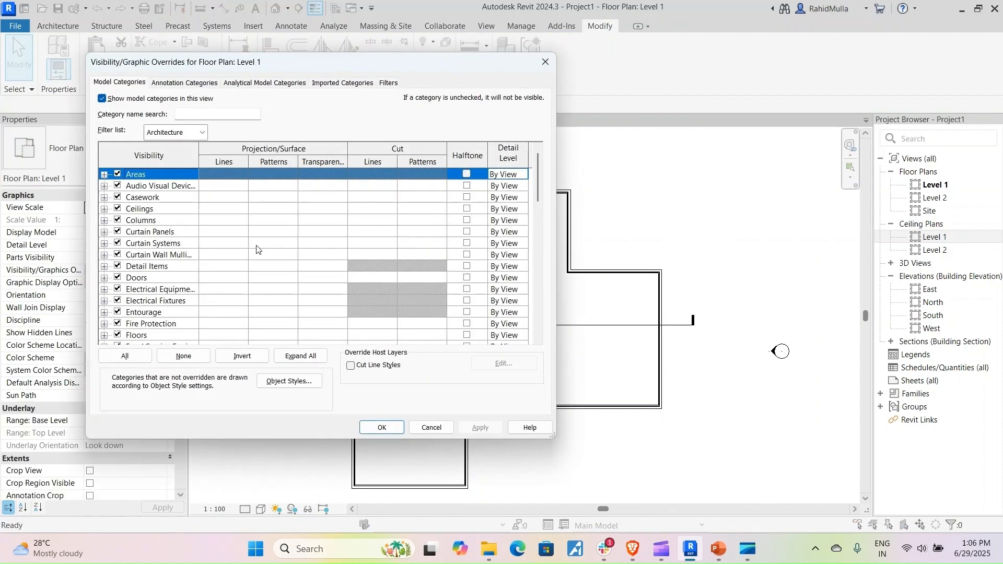
Step: Find the Casework category by searching for "ca" and turn off its visibility in the Level 1 floor plan
left_click(158, 220)
scroll(158, 220, "down", 1)
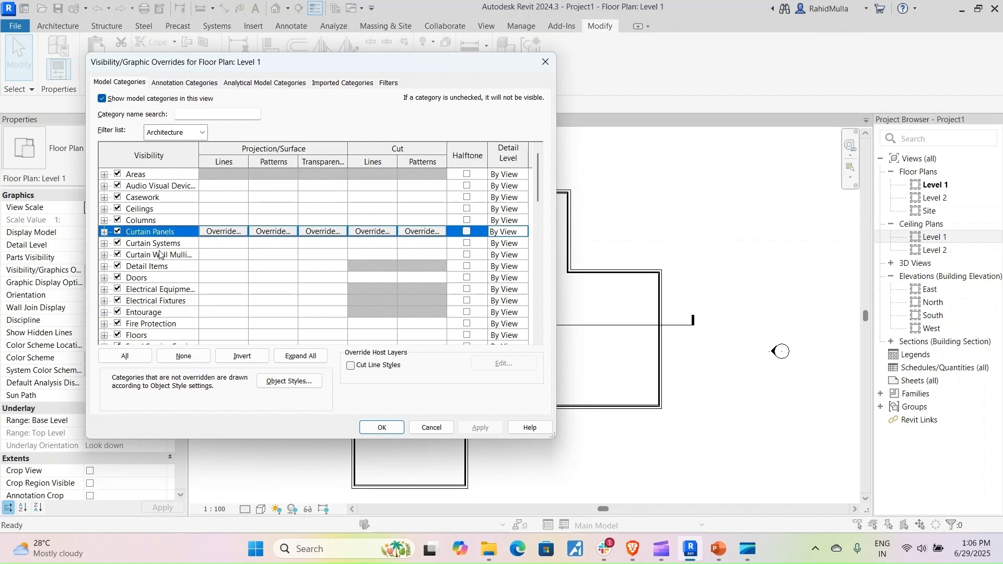
scroll(160, 254, "down", 1)
left_click(189, 114)
type("ca")
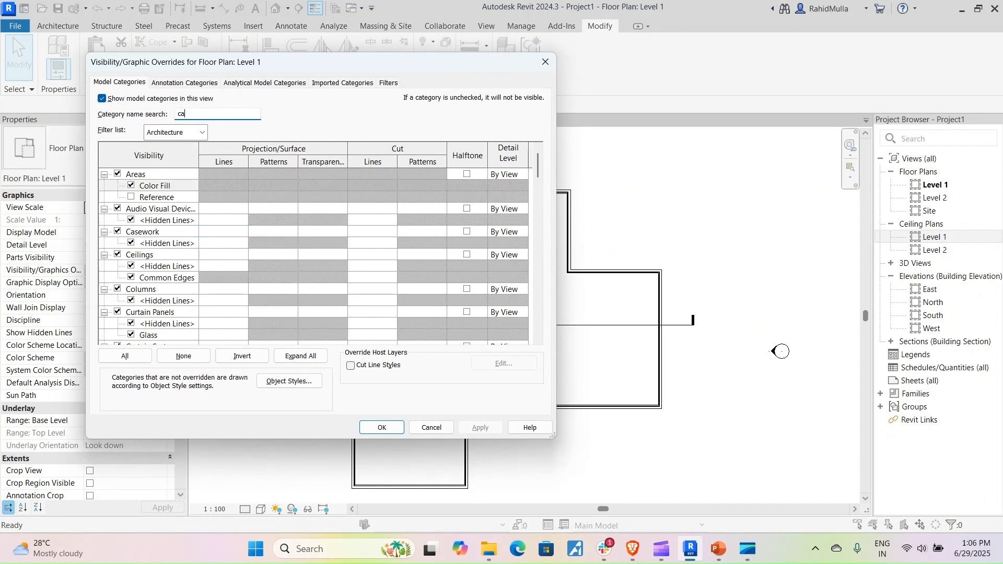
left_click(117, 174)
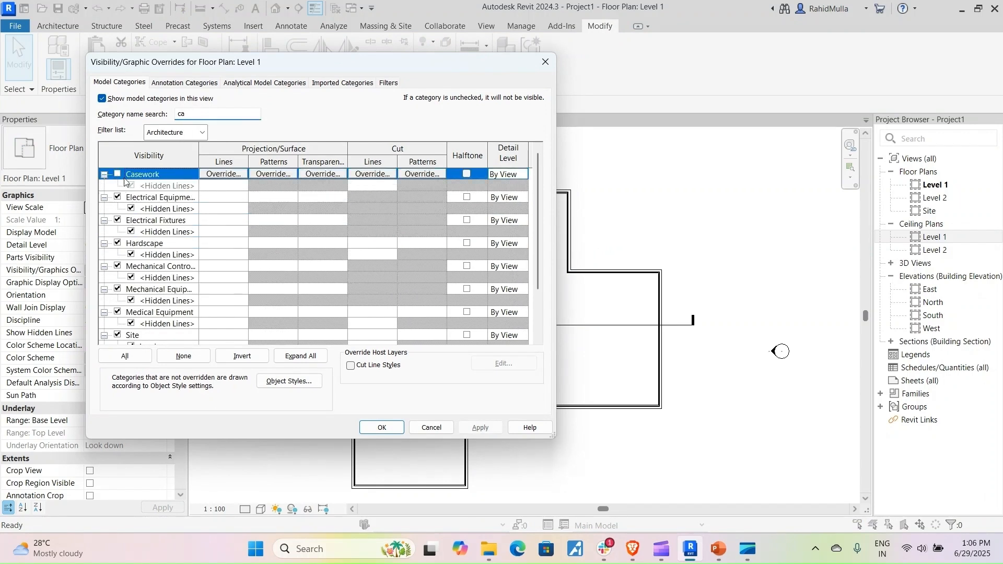
left_click(480, 428)
left_click(385, 427)
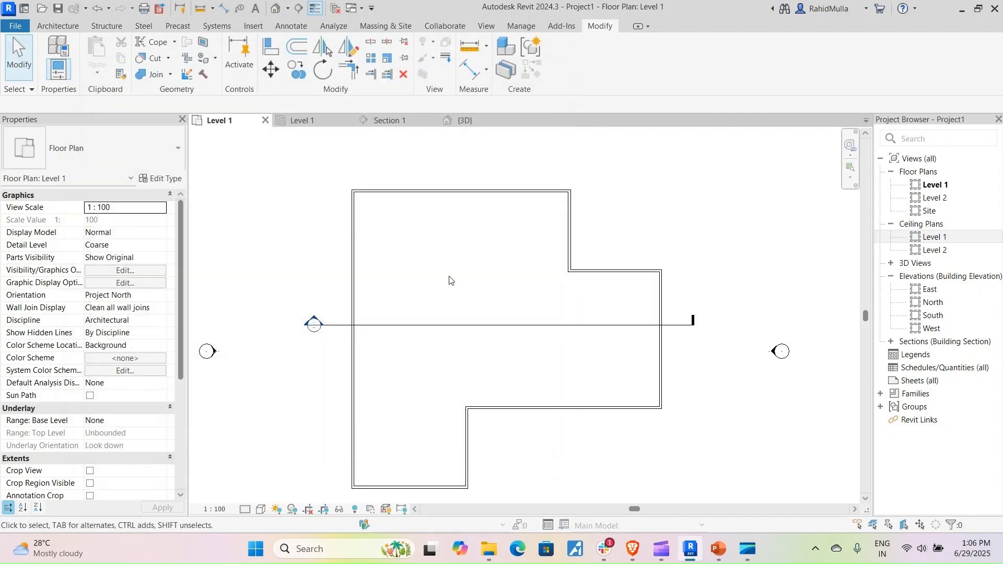
Step: Create an in-place model component in the Casework category and name it Dado railref
left_click(52, 26)
left_click(157, 77)
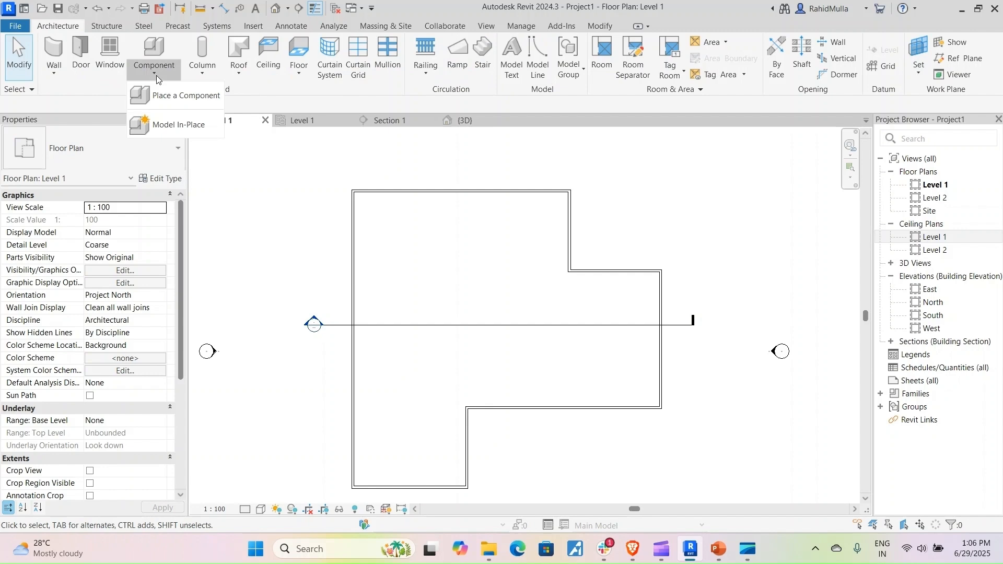
left_click(180, 129)
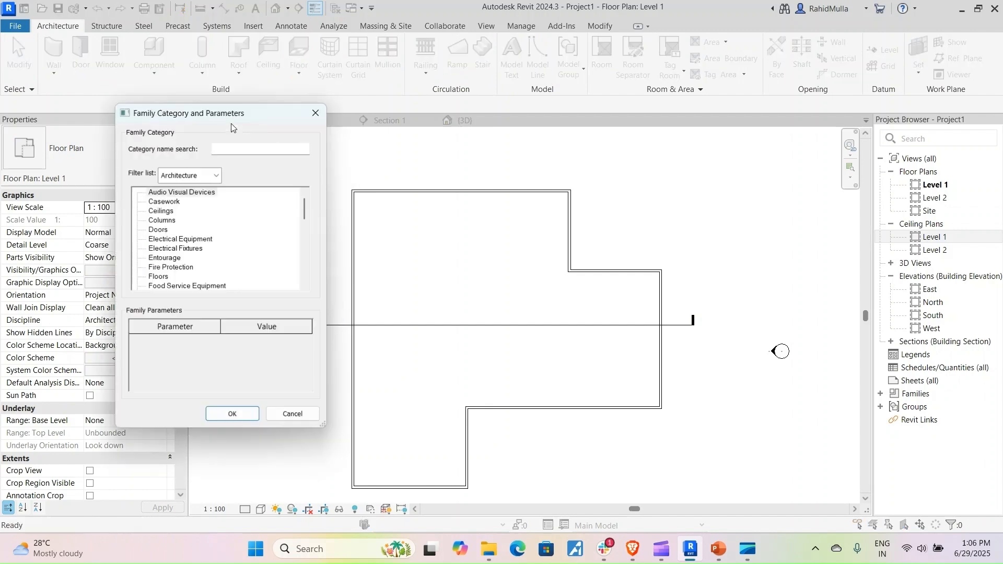
left_click(170, 204)
left_click(232, 415)
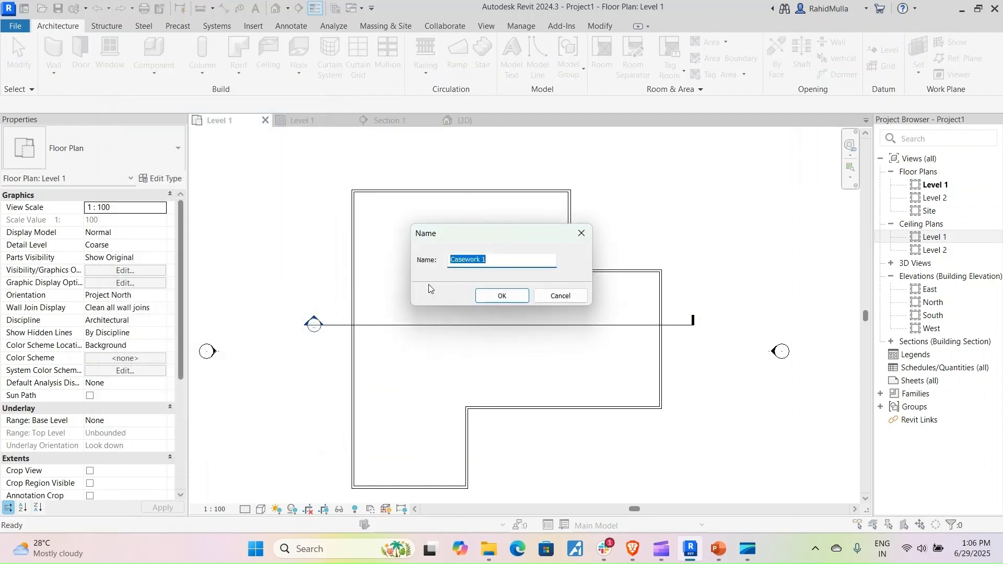
type("Dado railRef")
key("BackSpace")
key("BackSpace")
key("BackSpace")
type("ref")
left_click(509, 295)
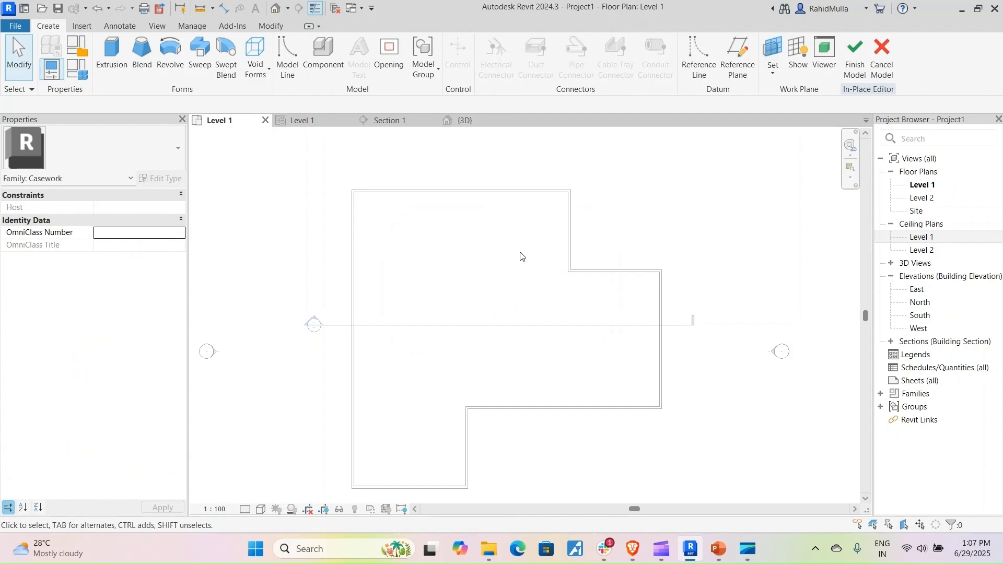
Step: Set the work plane to Reference Plane : Dado rail and start a sweep with a sketched path
left_click(774, 50)
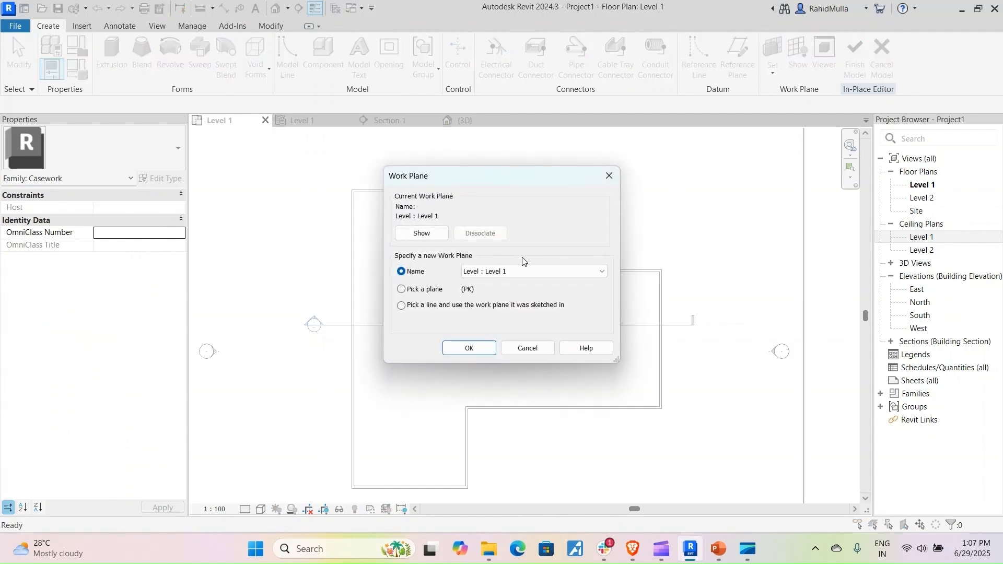
left_click(520, 271)
left_click(513, 309)
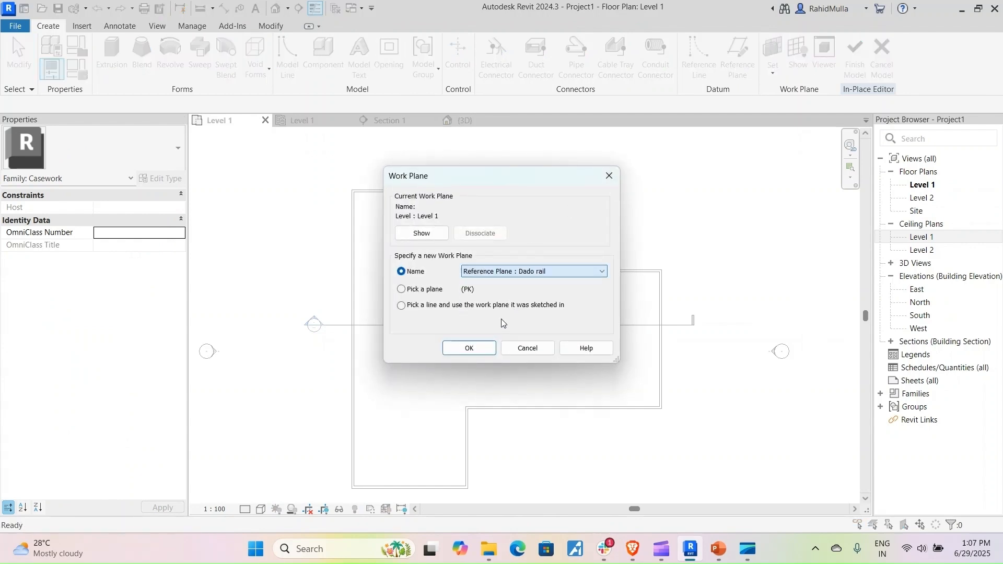
left_click(469, 348)
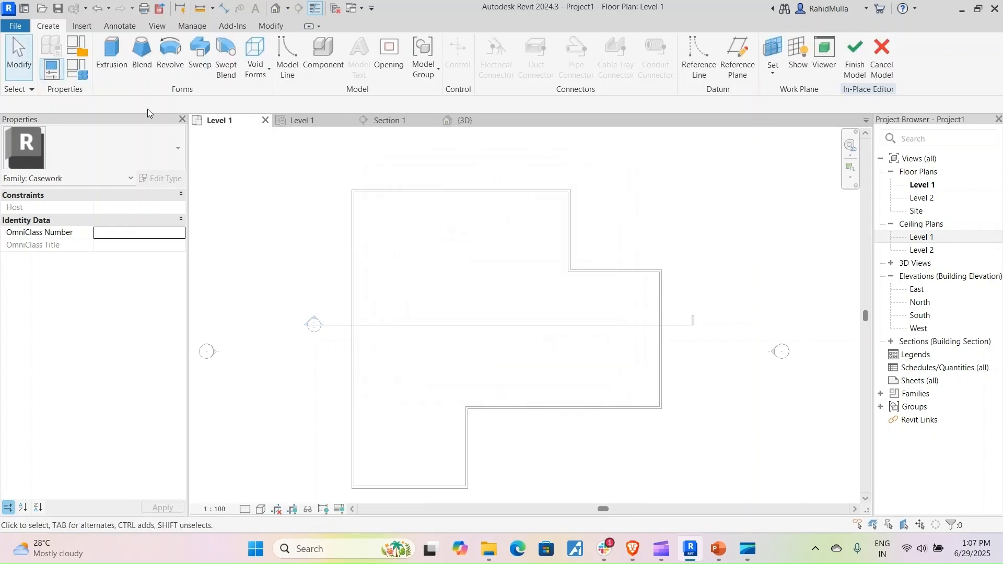
left_click(199, 54)
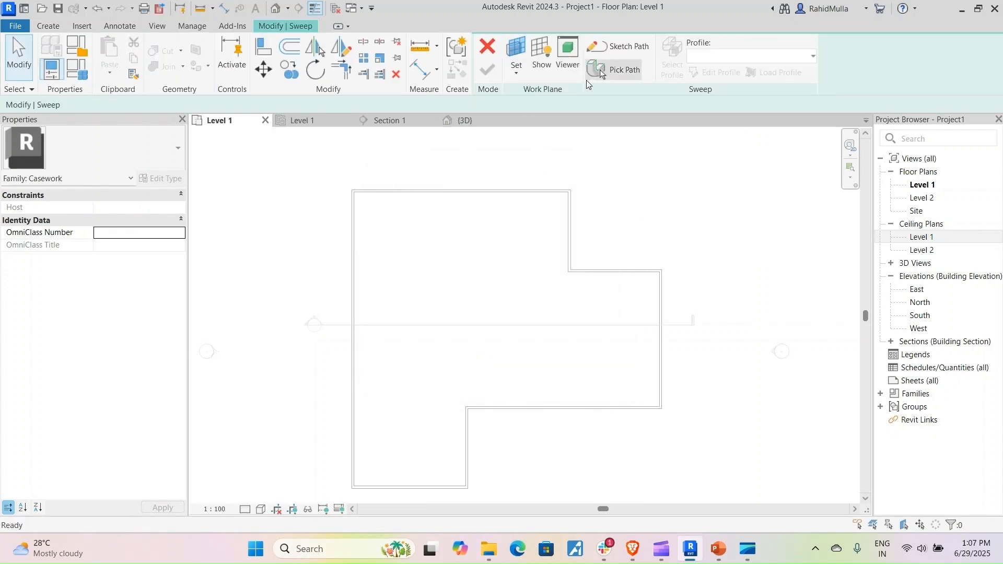
left_click(626, 48)
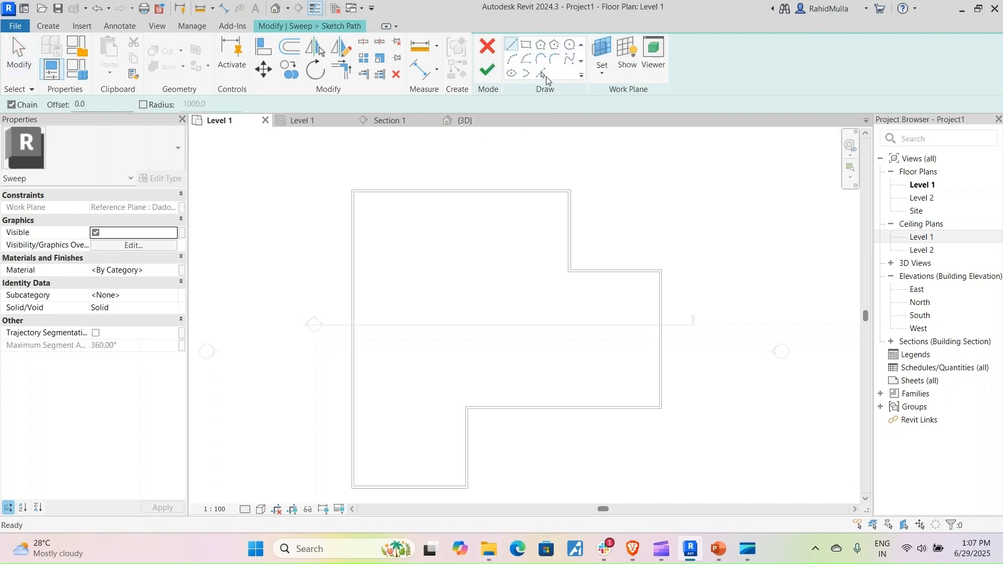
left_click(541, 73)
left_click(361, 193)
left_click(356, 314)
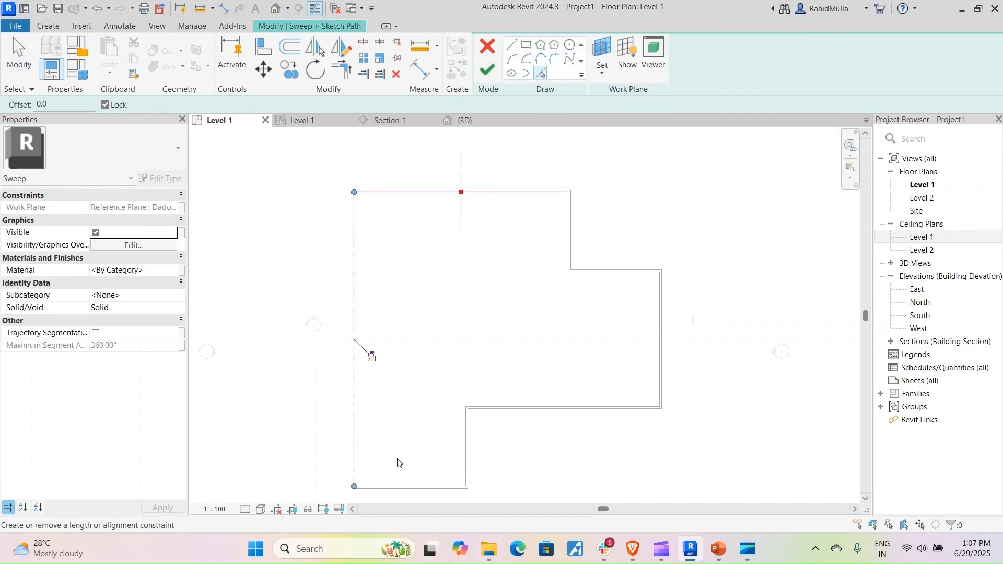
key("Escape")
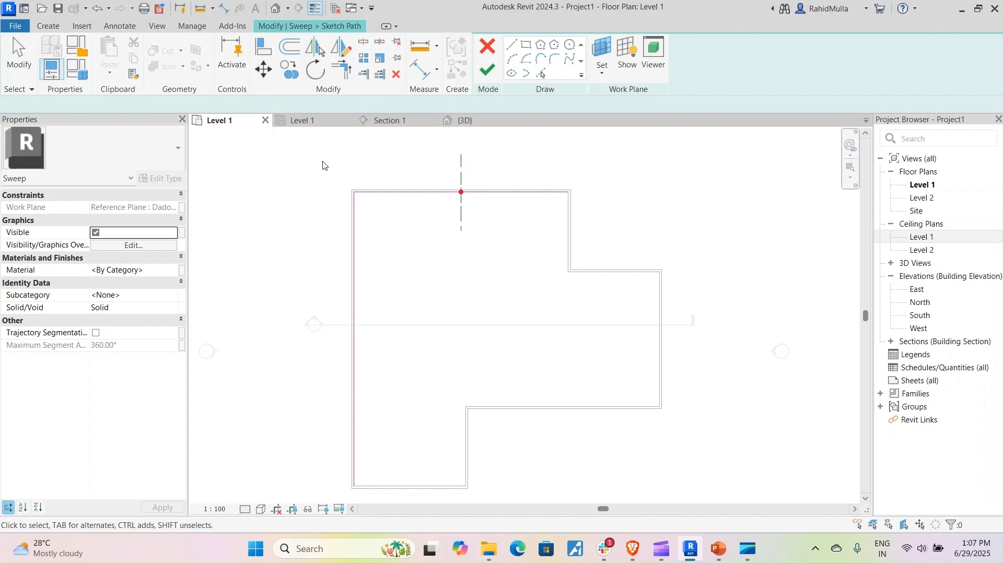
mouse_move(322, 162)
left_mouse_down()
mouse_move(615, 524)
mouse_move(616, 490)
left_mouse_up()
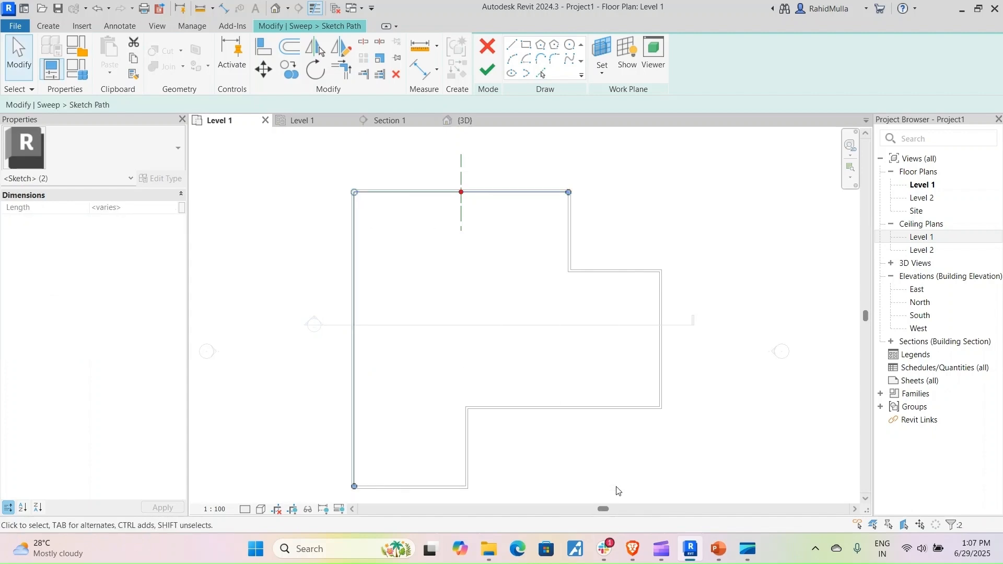
key("Delete")
Step: Pick all the room's inner wall edges in order, starting with the long west wall, as a closed sweep path and finish the path
left_click(540, 73)
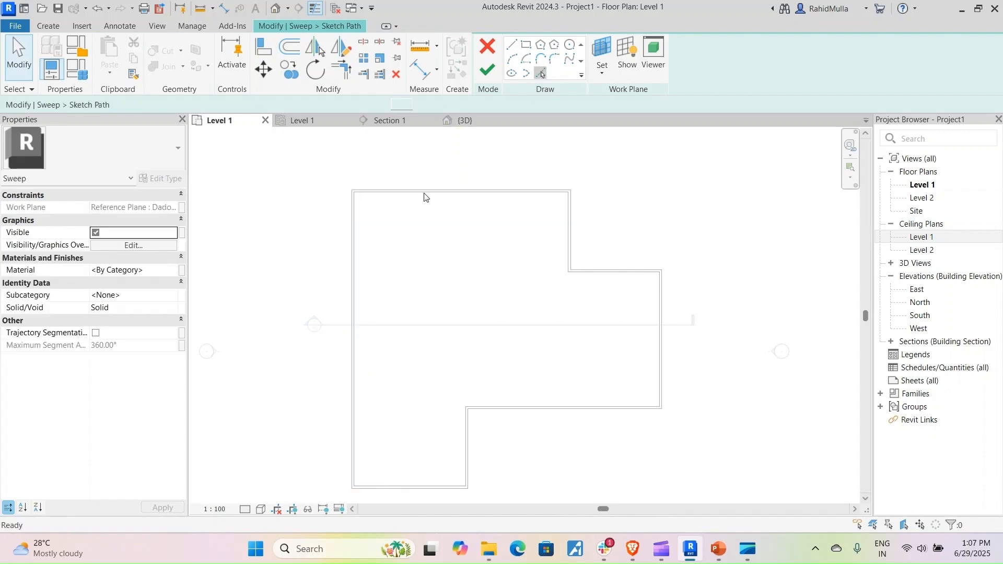
left_click(356, 221)
left_click(426, 485)
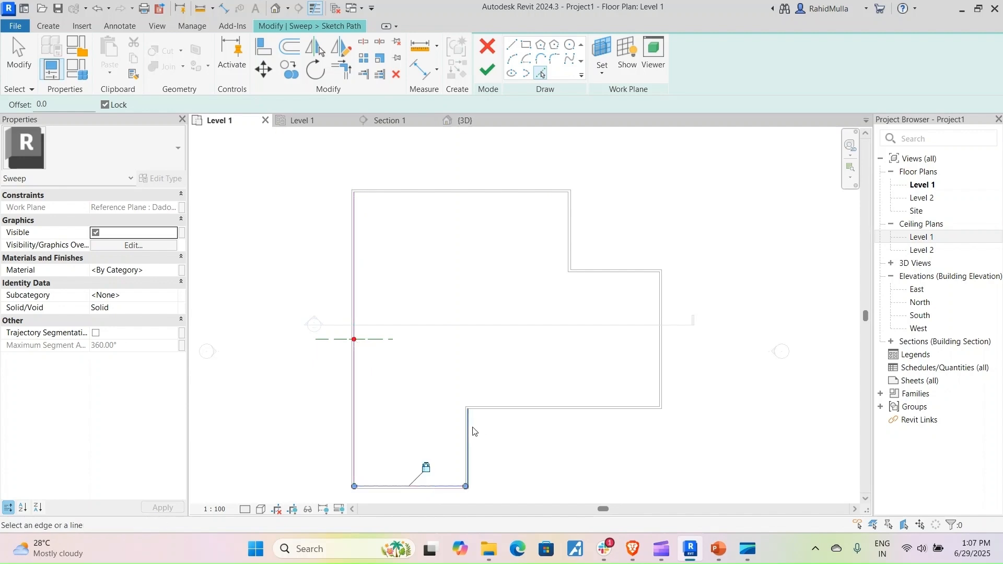
left_click(465, 437)
left_click(481, 409)
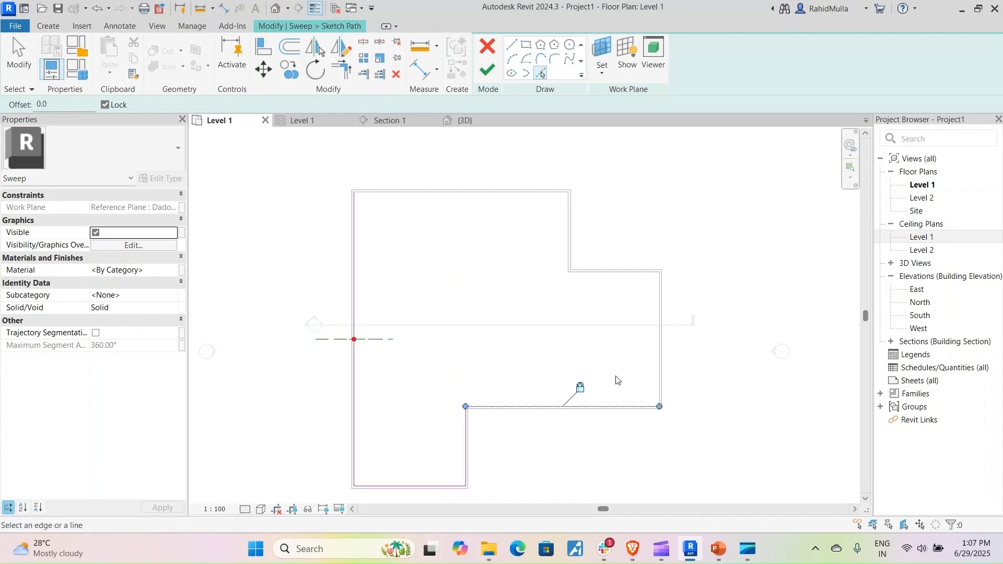
left_click(661, 362)
left_click(588, 277)
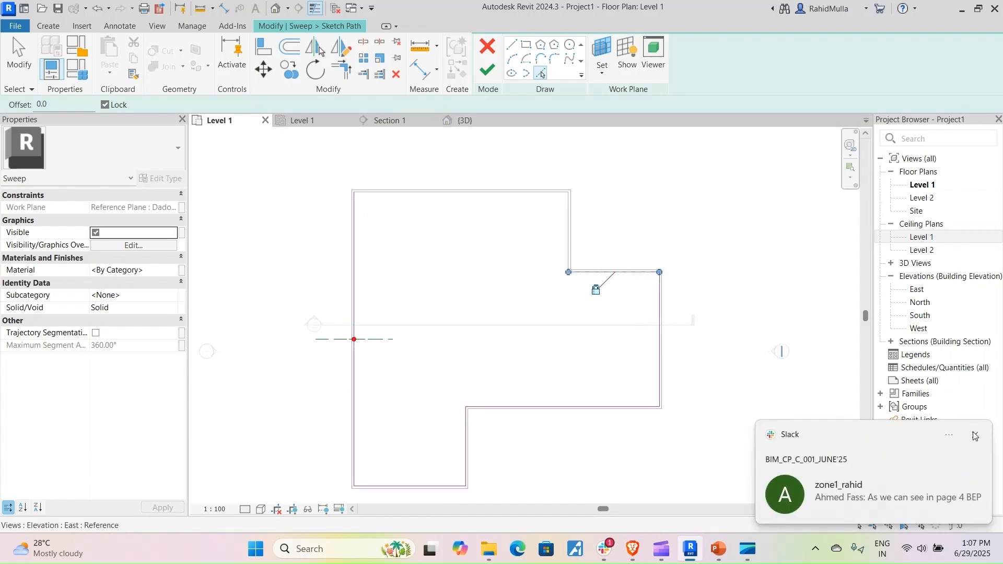
left_click(975, 436)
left_click(569, 251)
left_click(500, 194)
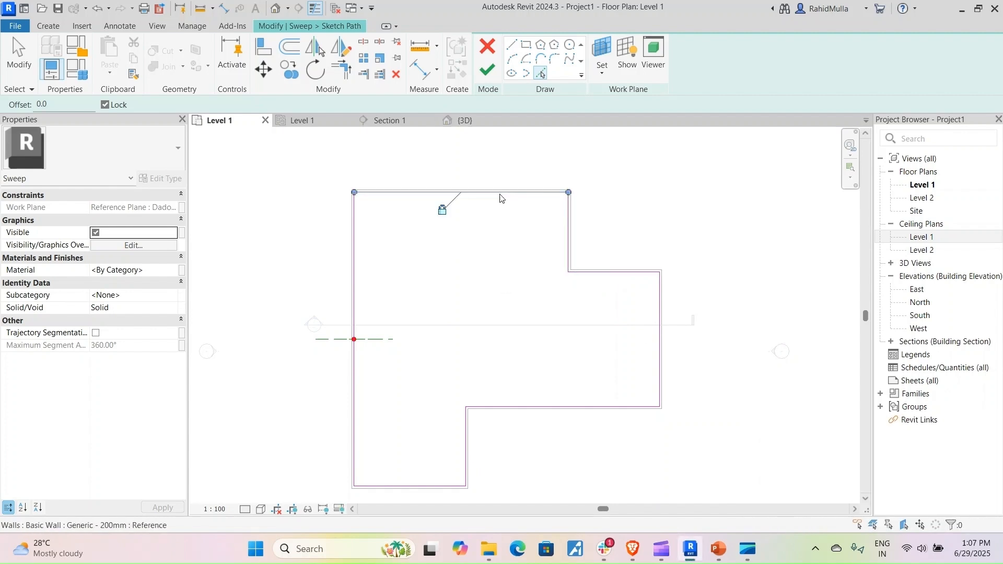
left_click(487, 70)
Step: Assign the Chairrail:4" profile to the sweep in the Section 1 view
left_click(392, 120)
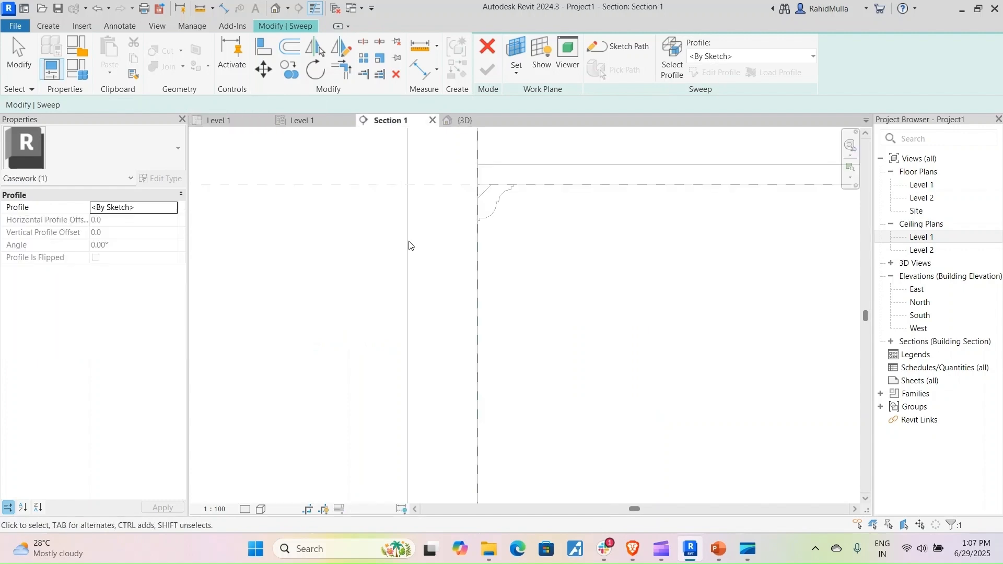
middle_click_drag(540, 272, 483, 182)
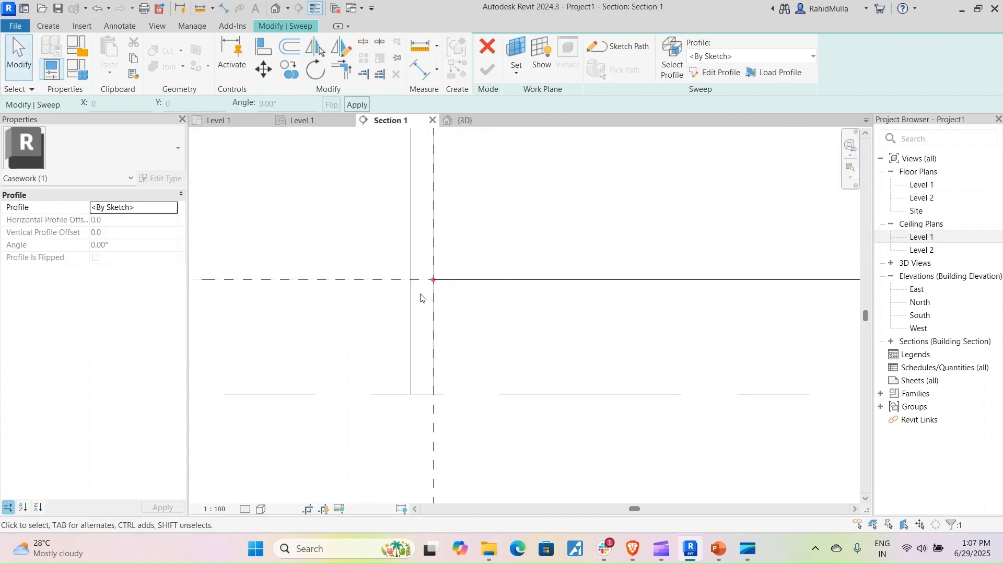
scroll(421, 291, "up", 2)
left_click(723, 57)
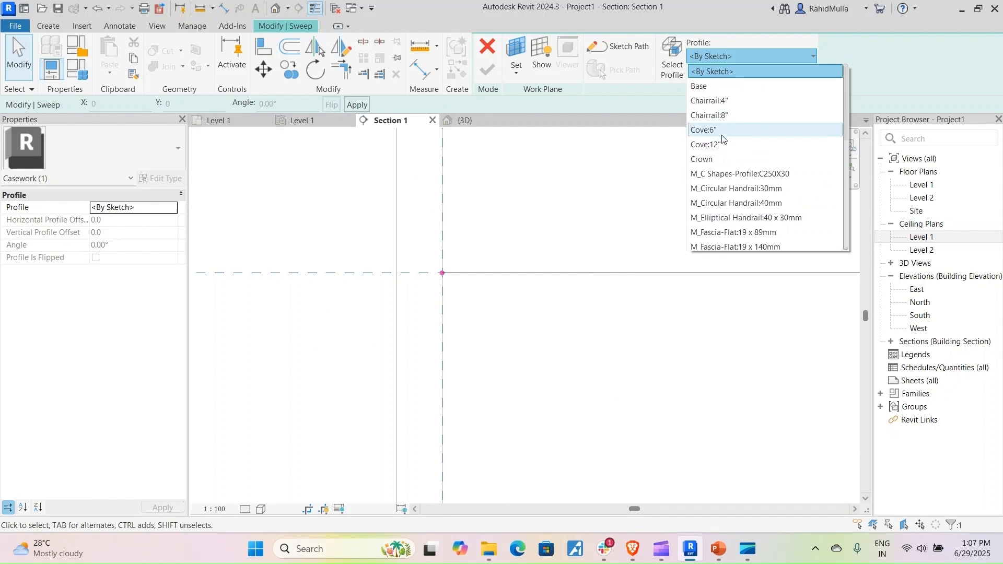
scroll(723, 139, "down", 3)
scroll(723, 137, "up", 3)
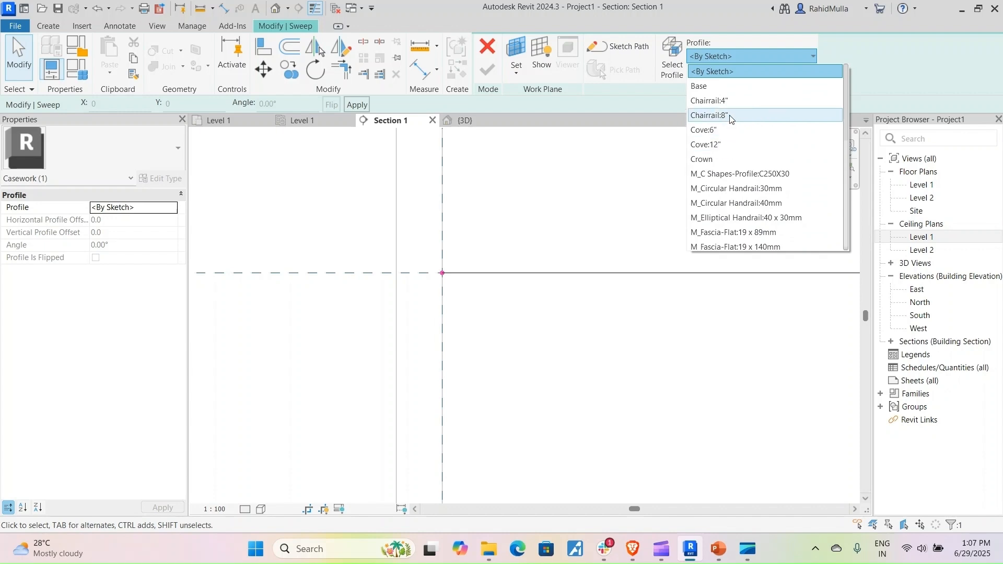
scroll(729, 157, "down", 3)
scroll(730, 176, "down", 4)
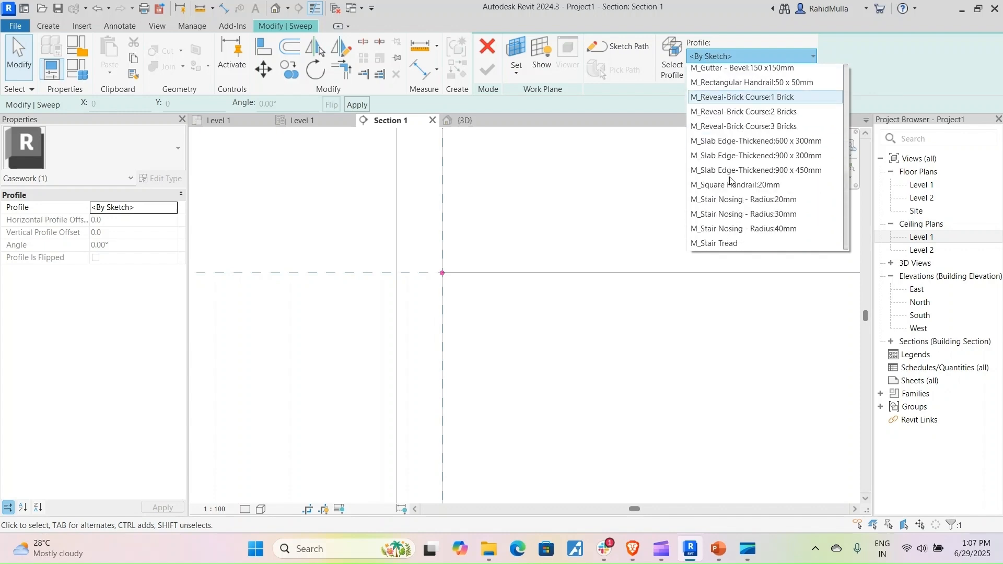
scroll(730, 180, "up", 6)
left_click(729, 96)
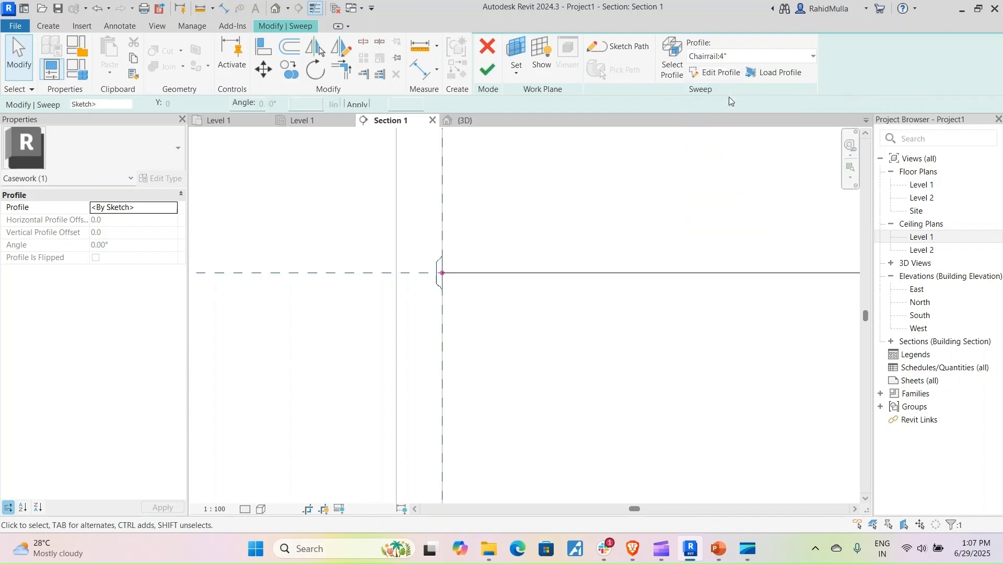
Step: Flip the chair rail profile to the room side of the wall and finish the sweep and the in-place model
scroll(448, 289, "up", 2)
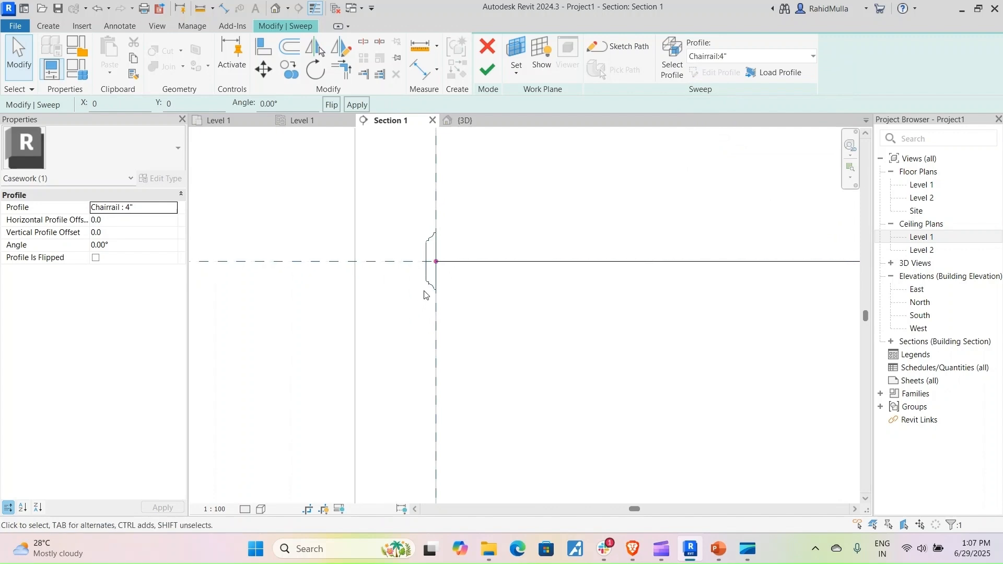
left_click(331, 104)
scroll(452, 265, "down", 2)
middle_click_drag(502, 311, 426, 256)
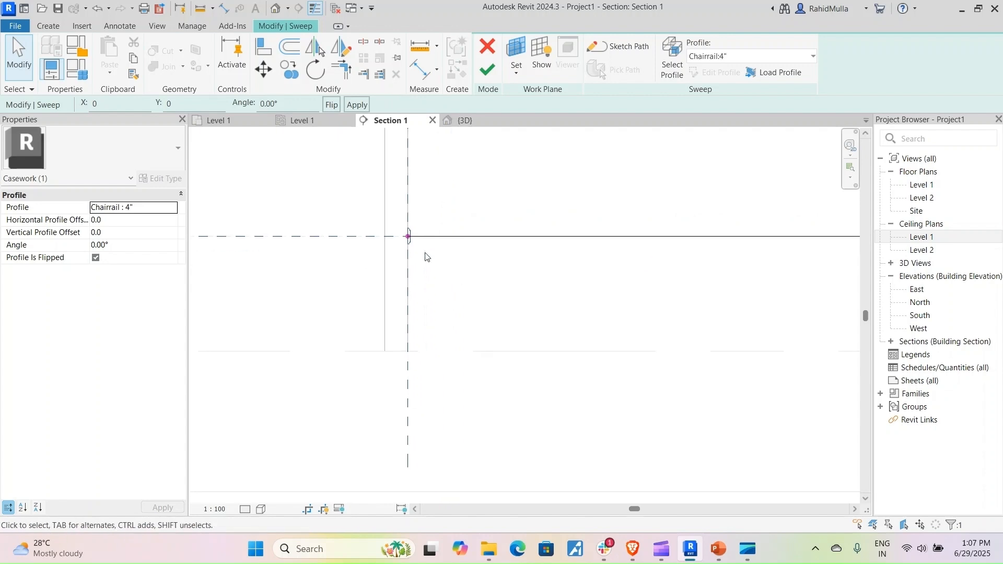
left_click(495, 76)
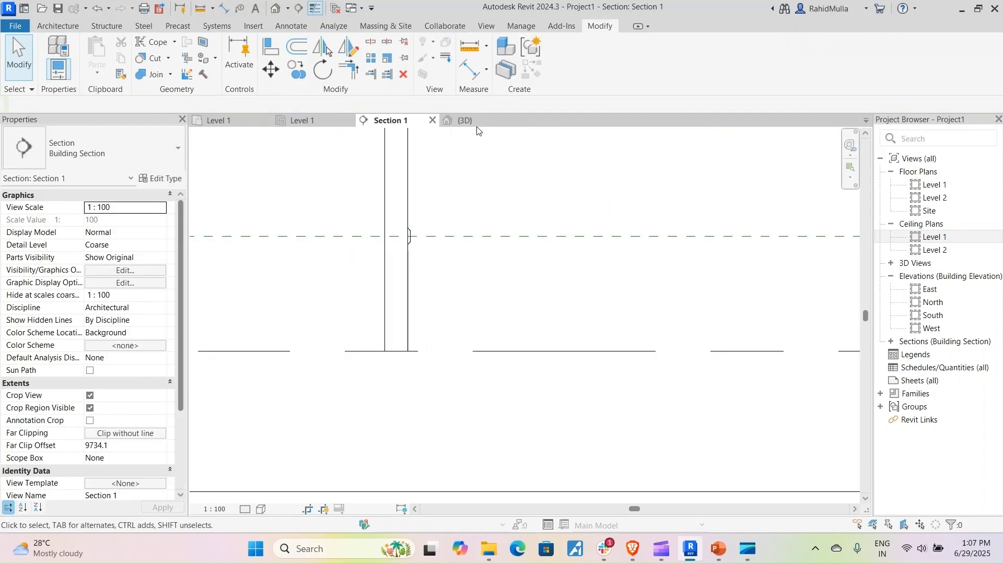
Step: Check the dado rail along the wall below the crown molding in the 3D view
left_click(475, 124)
middle_click_drag(581, 327, 576, 309)
scroll(627, 360, "down", 5)
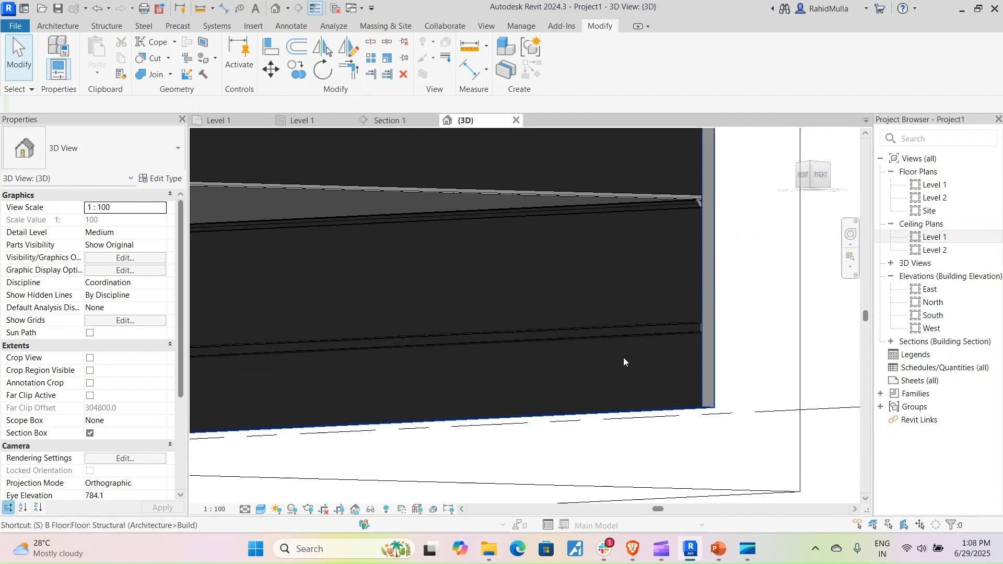
Step: Pull the side of the section box inward so it cuts through the room in the 3D view
middle_click_drag(590, 363, 372, 372, "shift")
left_click(418, 402)
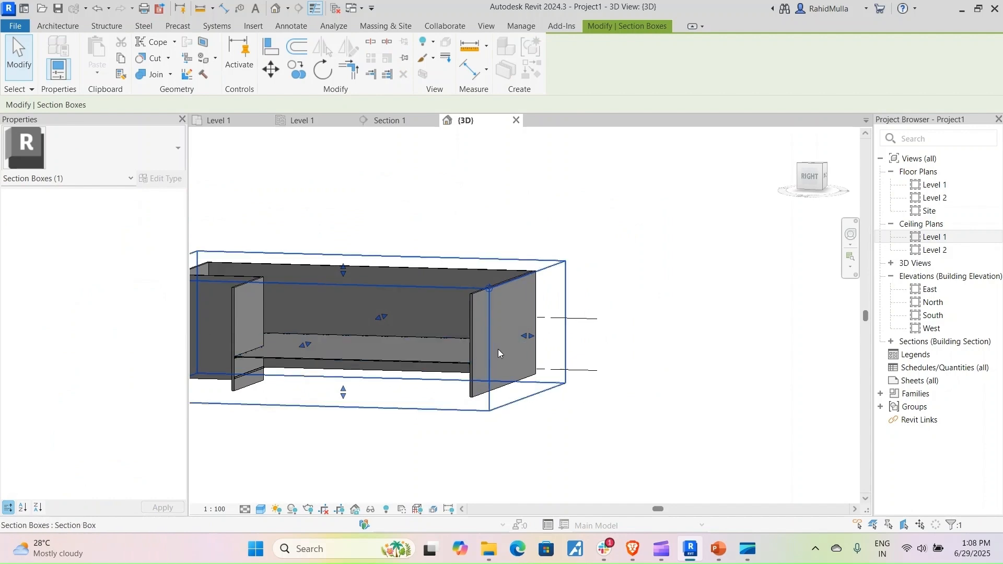
left_click_drag(525, 338, 362, 356)
Step: Inspect the dado rail and the crown molding along the cut-open walls of the room from several angles
scroll(250, 379, "up", 6)
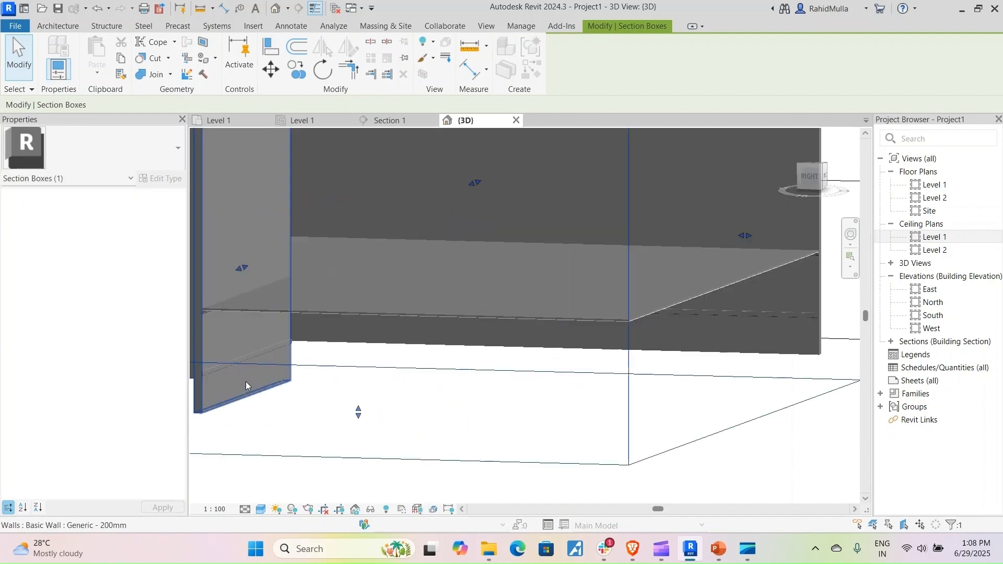
middle_click_drag(246, 381, 470, 357)
scroll(449, 356, "up", 4)
scroll(388, 365, "up", 3)
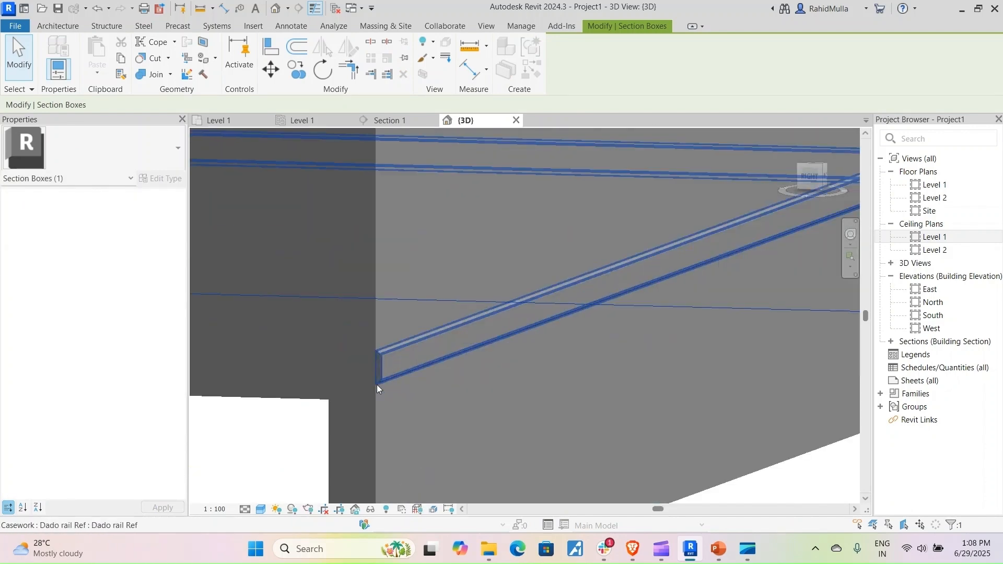
scroll(303, 407, "down", 2)
middle_click_drag(389, 388, 404, 393, "shift")
middle_click_drag(535, 382, 254, 423)
middle_click_drag(511, 259, 511, 282)
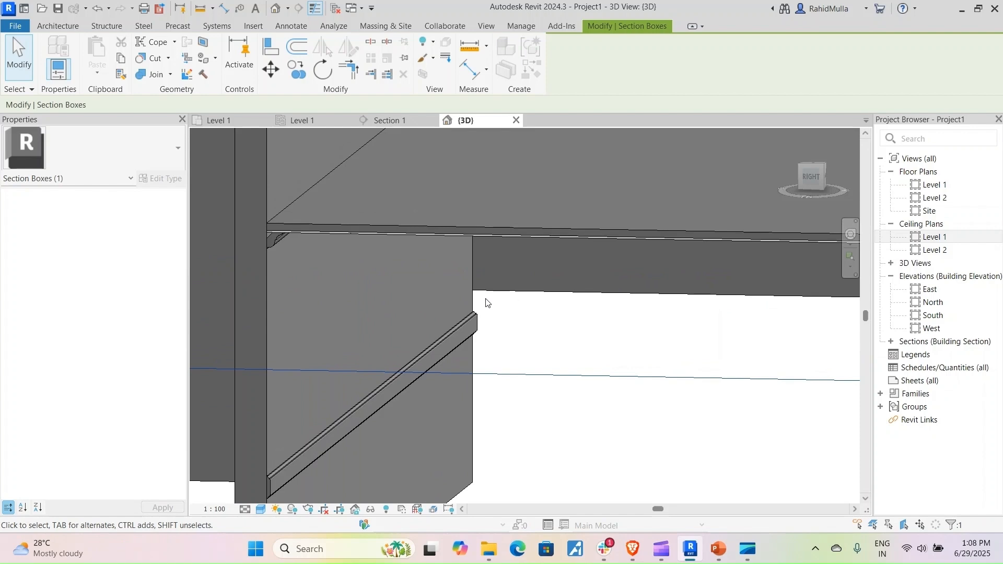
middle_click_drag(469, 350, 533, 312)
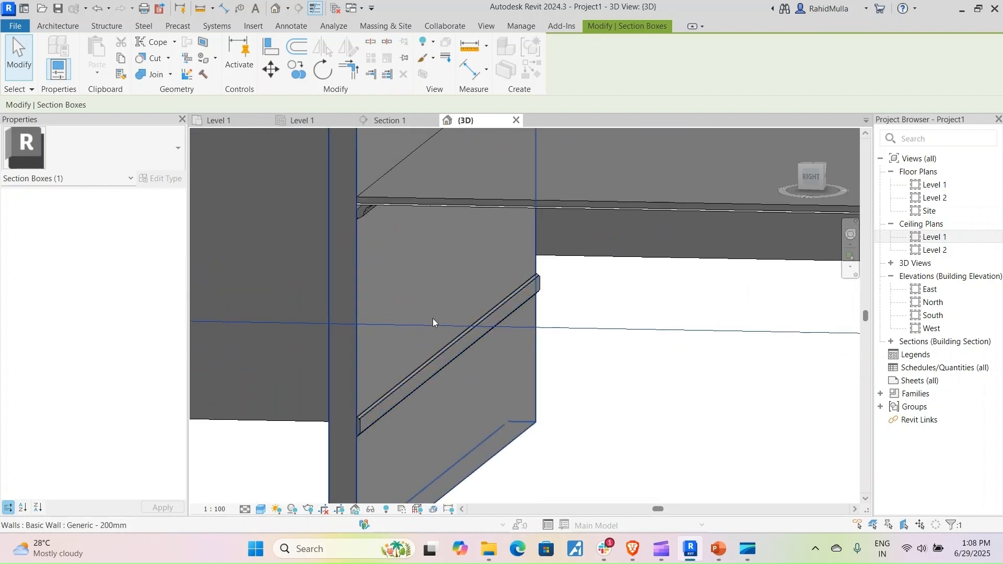
middle_click_drag(432, 318, 463, 299, "shift")
middle_click_drag(549, 283, 291, 320)
scroll(441, 280, "down", 3)
middle_click_drag(441, 280, 407, 320, "shift")
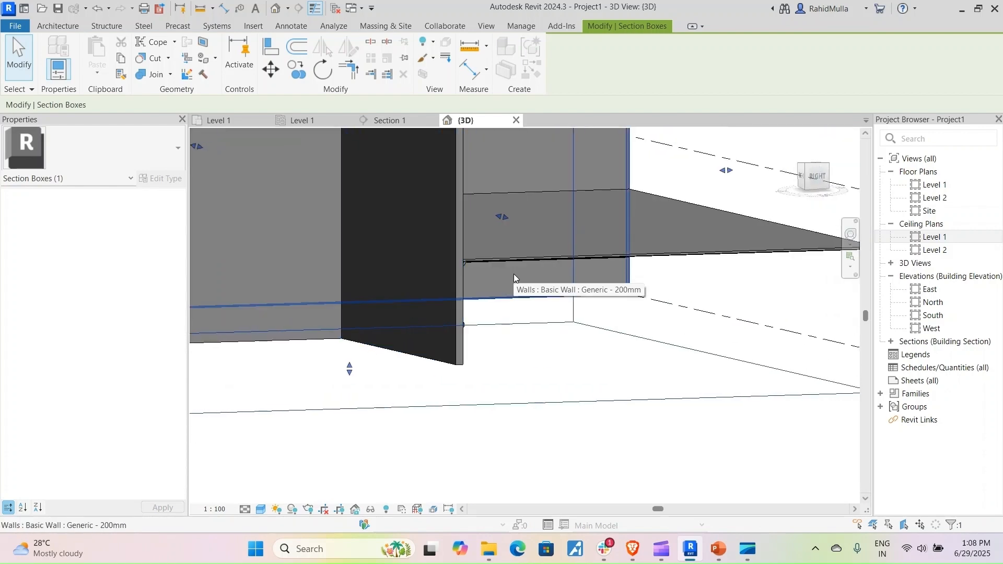
middle_click_drag(513, 274, 572, 312, "shift")
Step: Create an in-place Casework model named Skirting in the Level 1 floor plan, with Level : Level 1 as its work plane
left_click(237, 122)
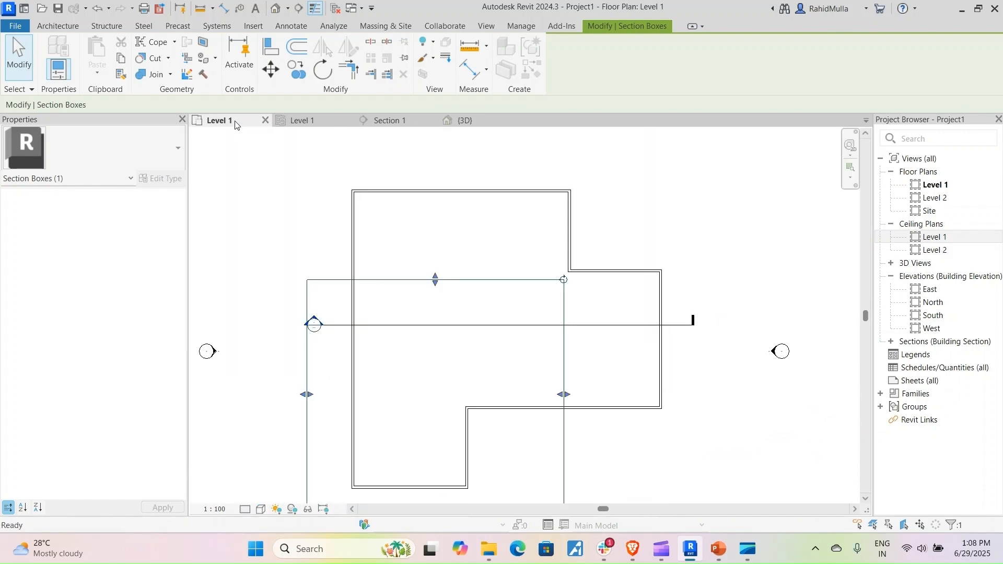
left_click(634, 221)
middle_click_drag(532, 246, 499, 203)
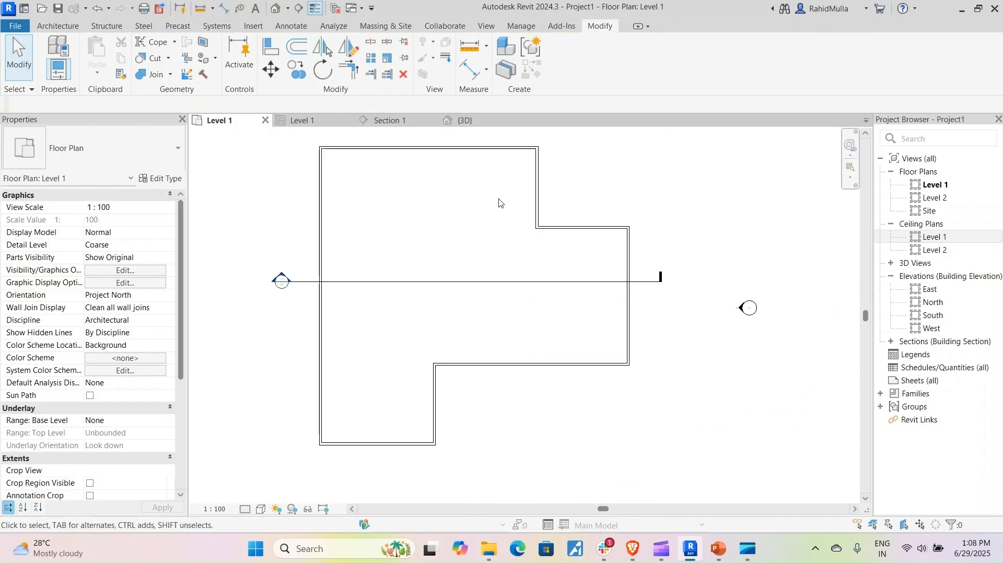
left_click(80, 26)
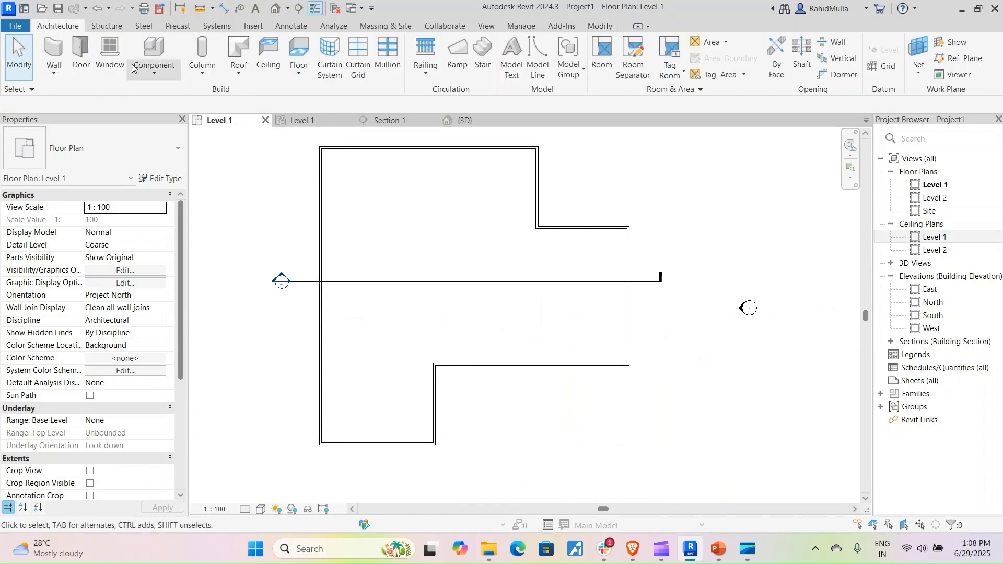
left_click(154, 71)
left_click(167, 125)
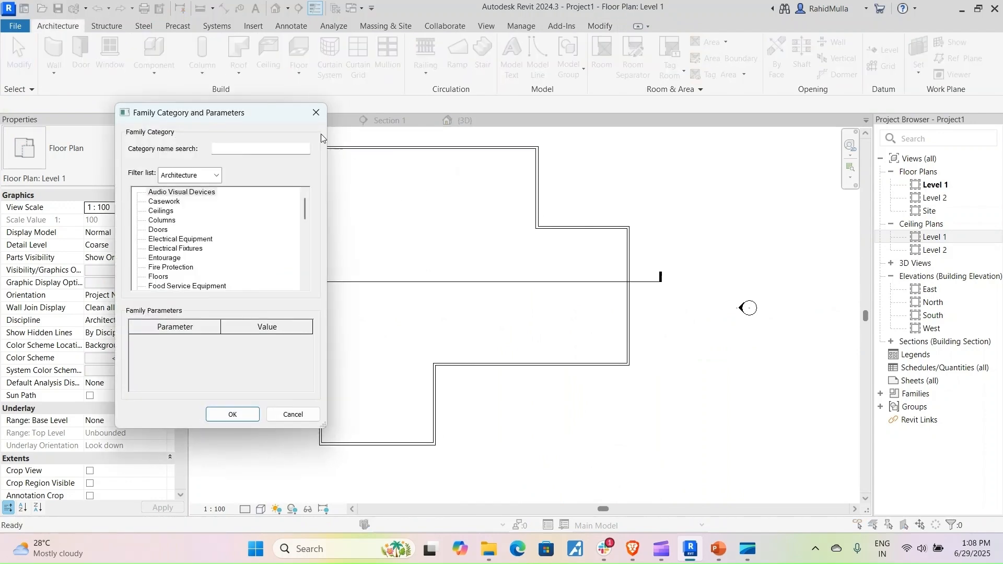
left_click(165, 202)
left_click(233, 413)
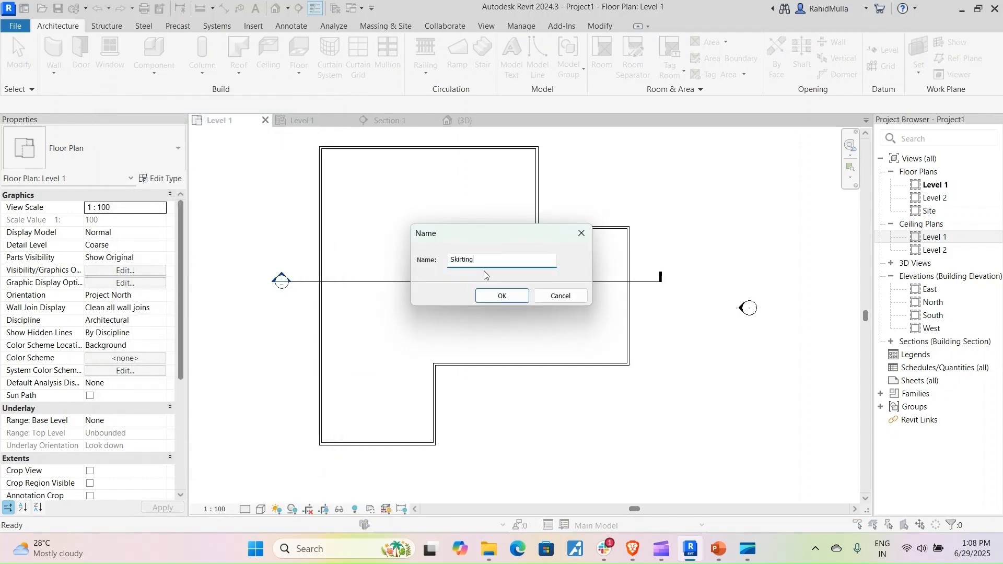
left_click(522, 301)
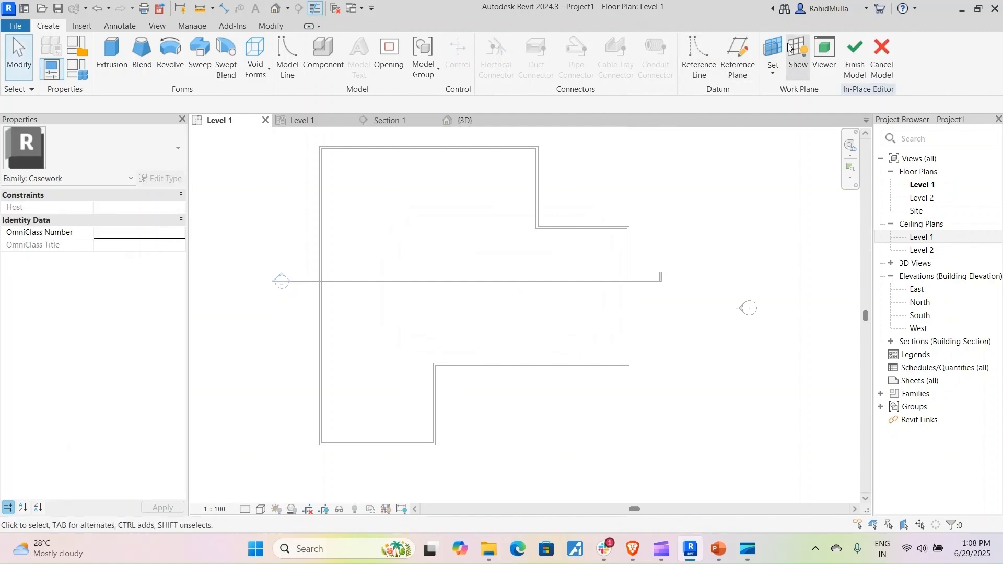
left_click(773, 53)
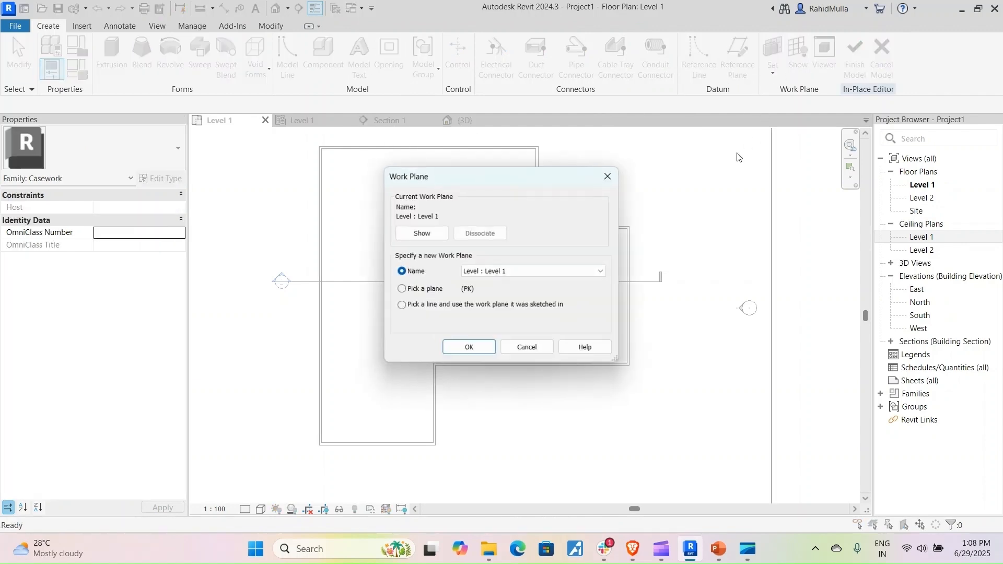
left_click(469, 348)
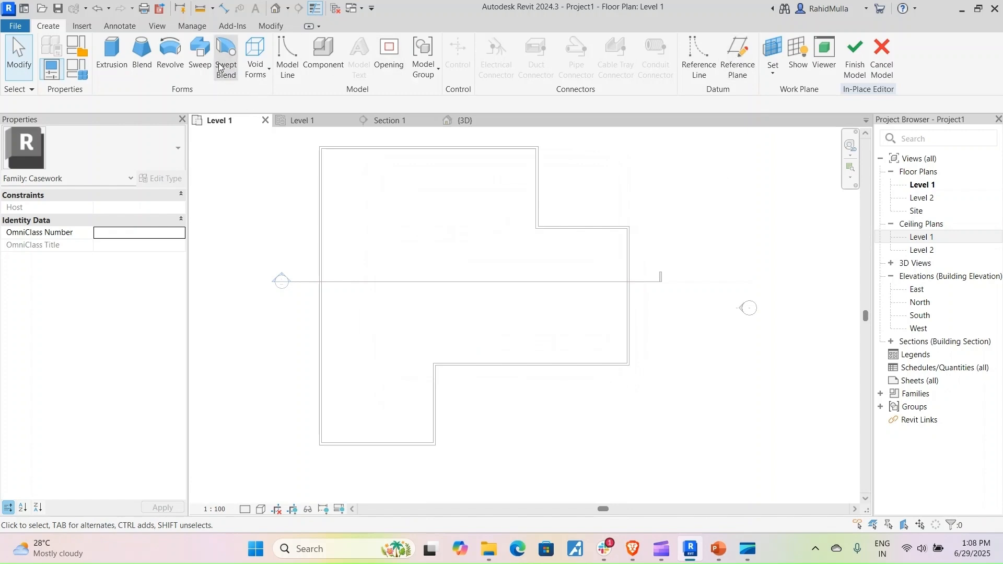
Step: Start a sweep with a sketched path and pick the room's inner wall edges all around, beginning with the north wall
left_click(200, 59)
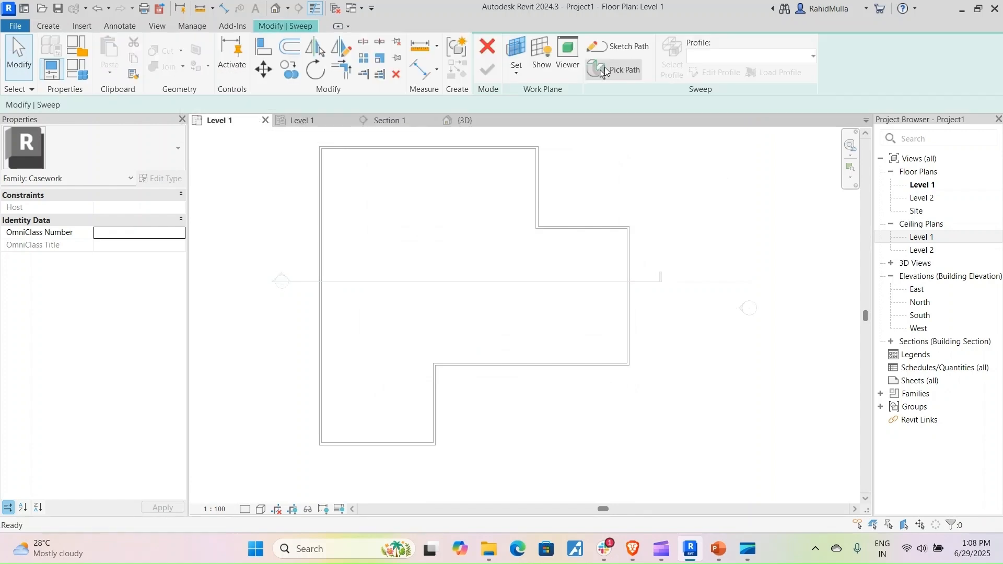
left_click(622, 46)
left_click(541, 73)
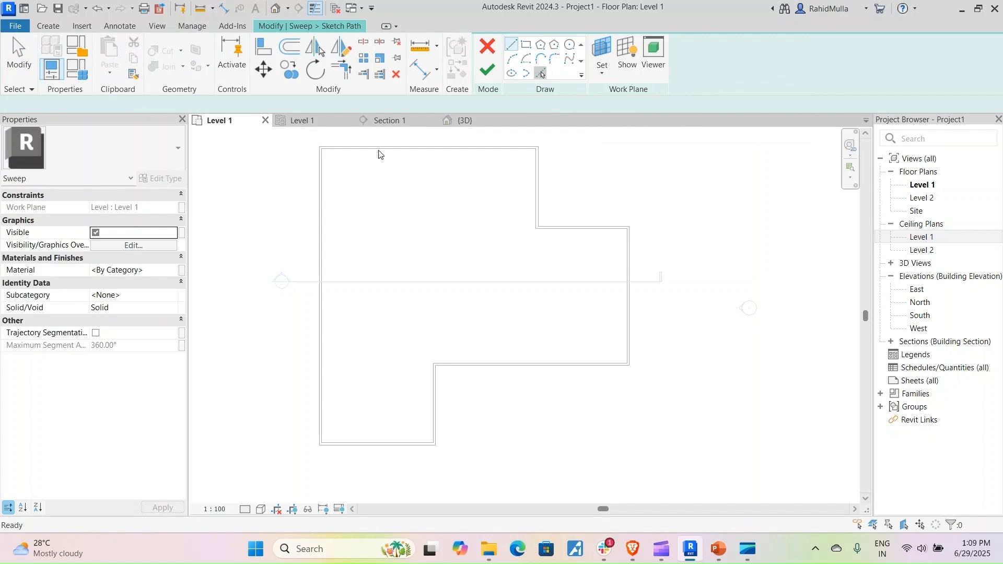
left_click(354, 150)
left_click(322, 190)
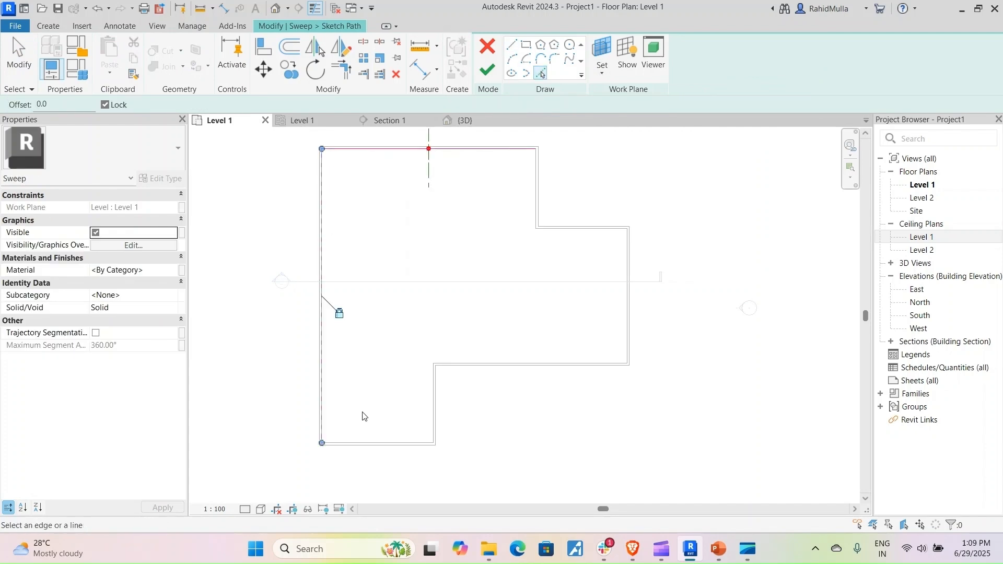
left_click(357, 444)
left_click(434, 385)
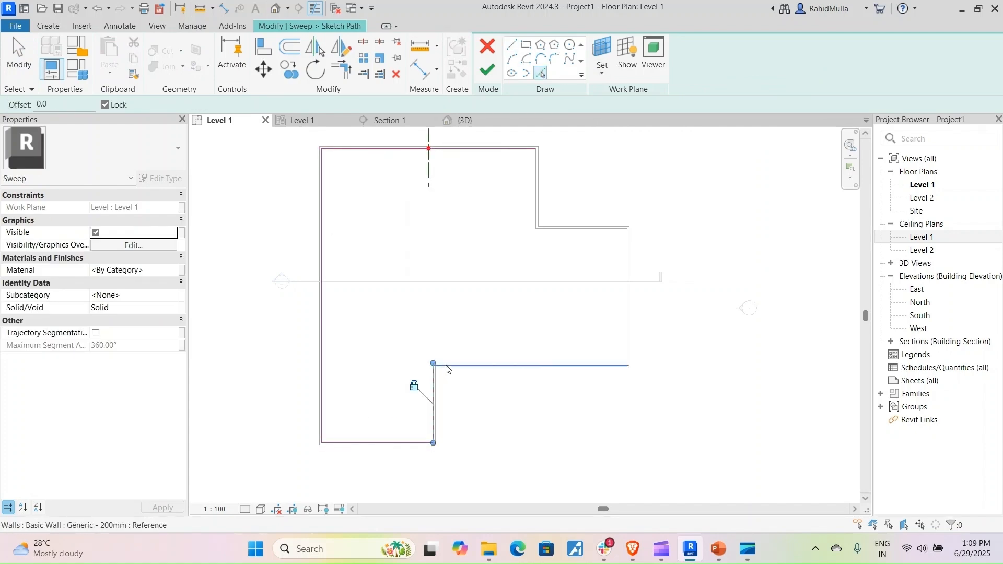
left_click(628, 316)
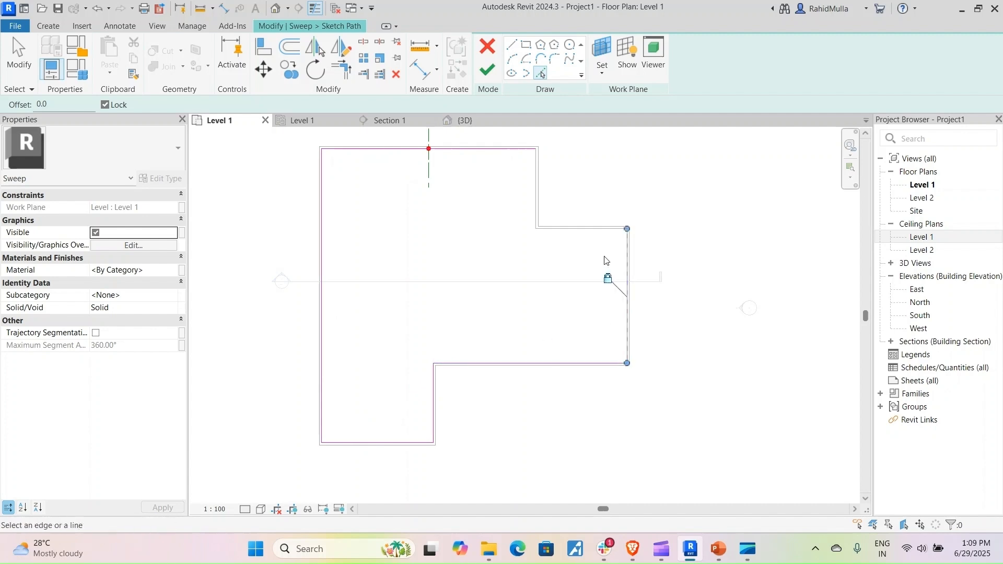
left_click(534, 189)
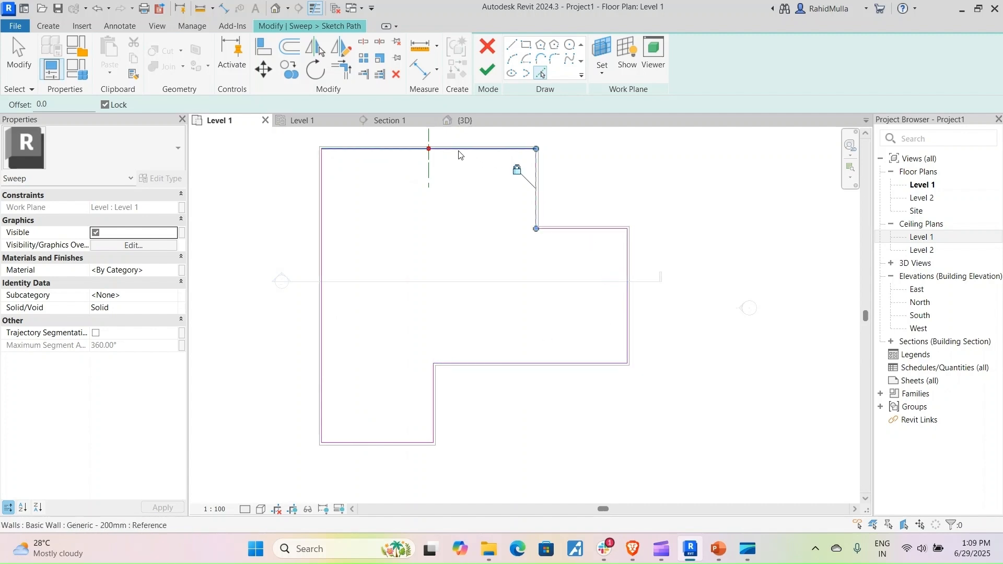
Step: Replace the overlapping path line on the north wall with a fresh pick of its inner edge and finish the path
left_click(457, 154)
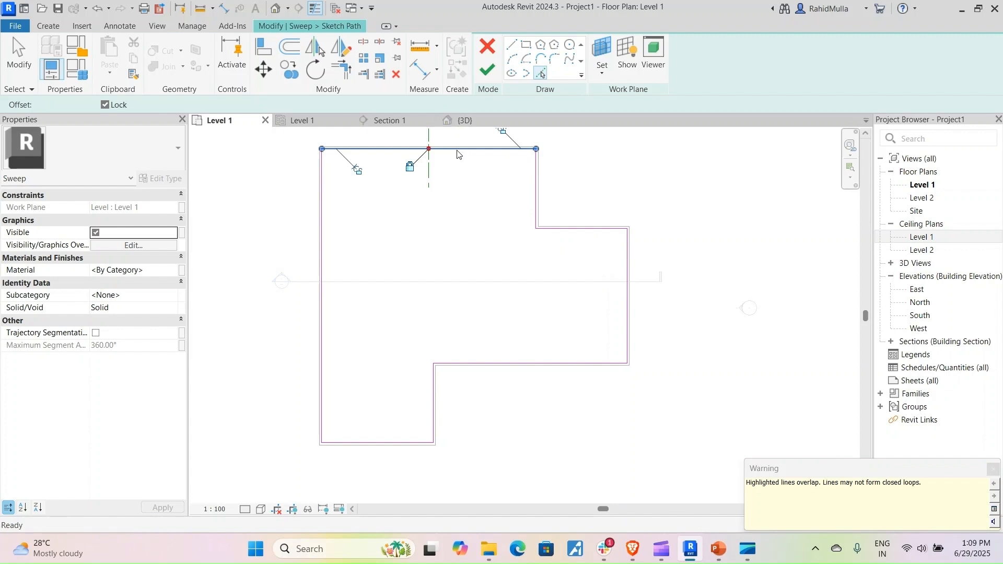
key("Escape")
key("Escape")
left_click(457, 150)
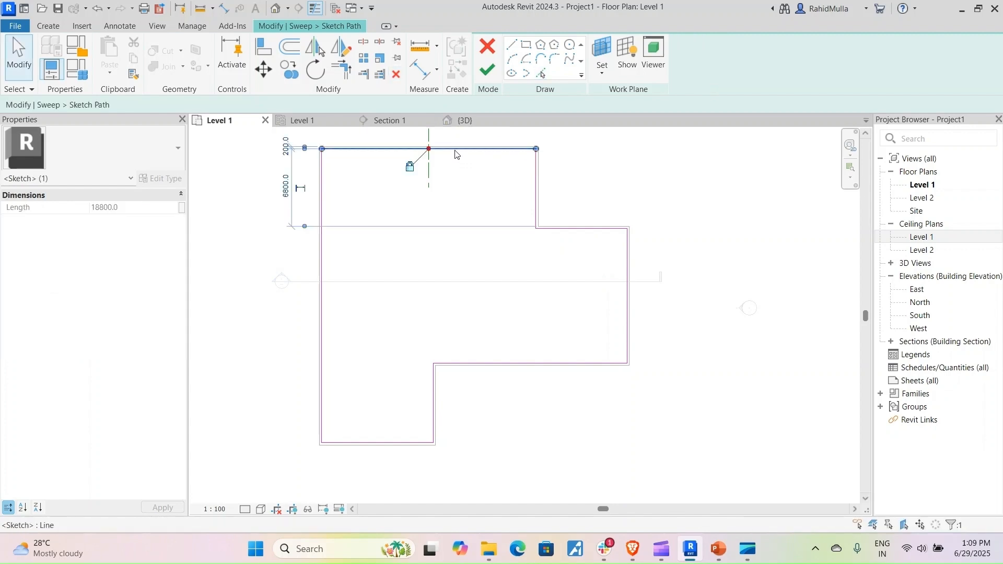
key("Delete")
middle_click_drag(432, 194, 445, 194)
left_click(541, 77)
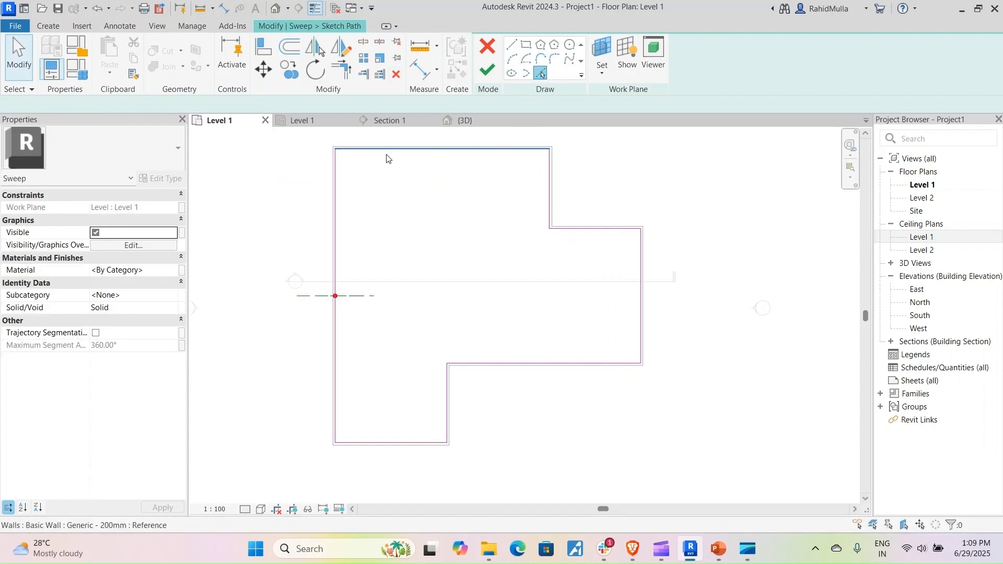
left_click(484, 77)
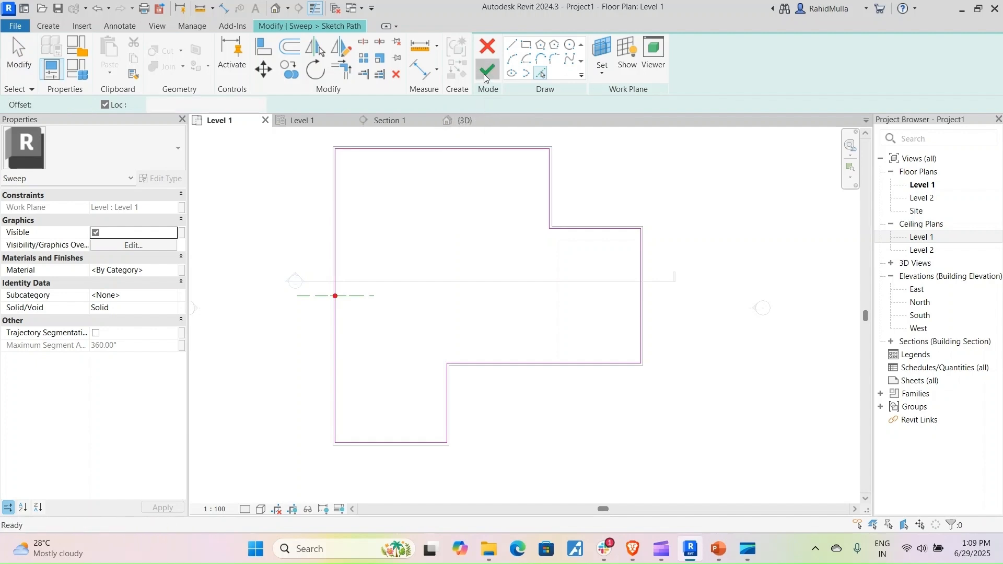
Step: Assign the Base profile to the skirting sweep in the Section 1 view
left_click(390, 121)
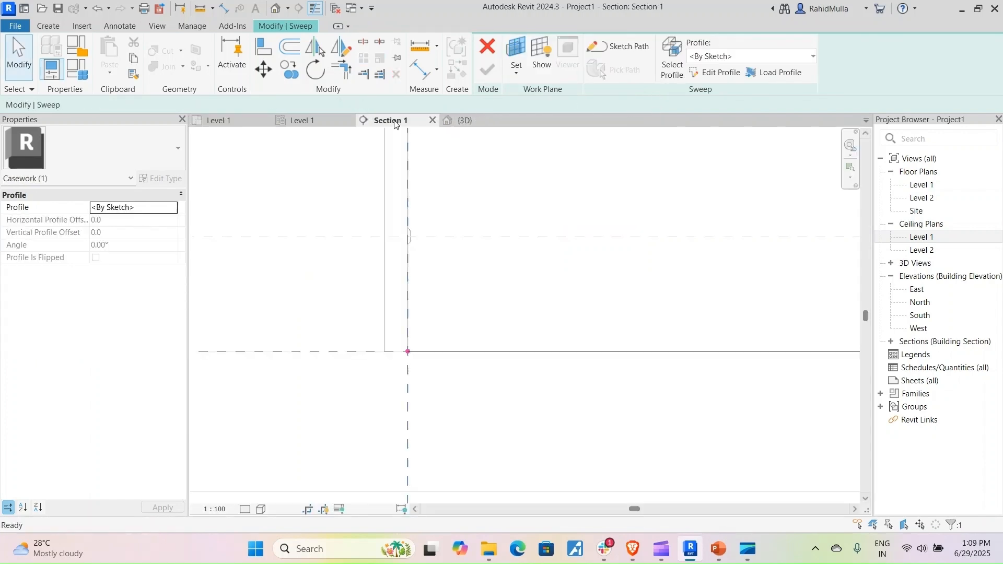
left_click(727, 57)
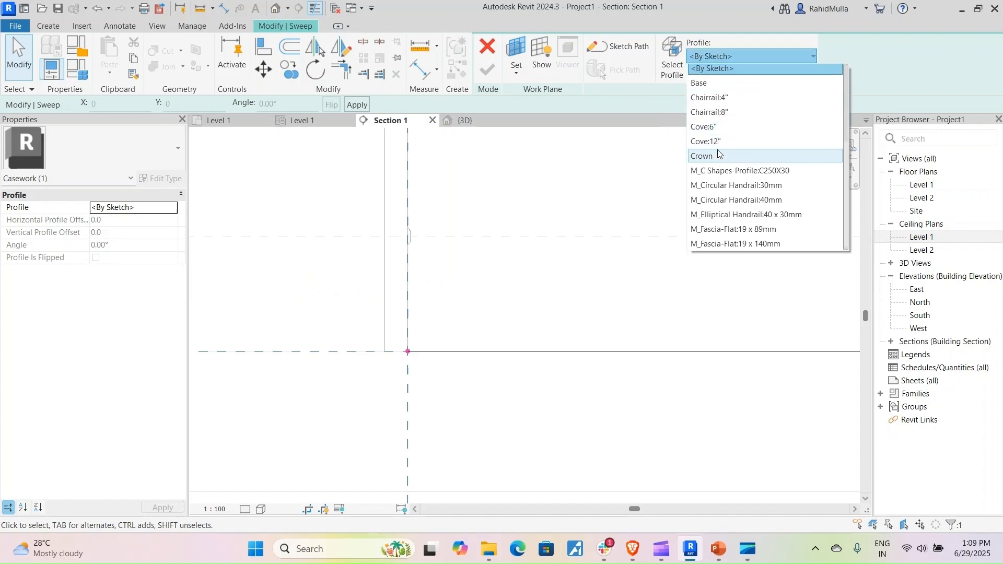
left_click(713, 83)
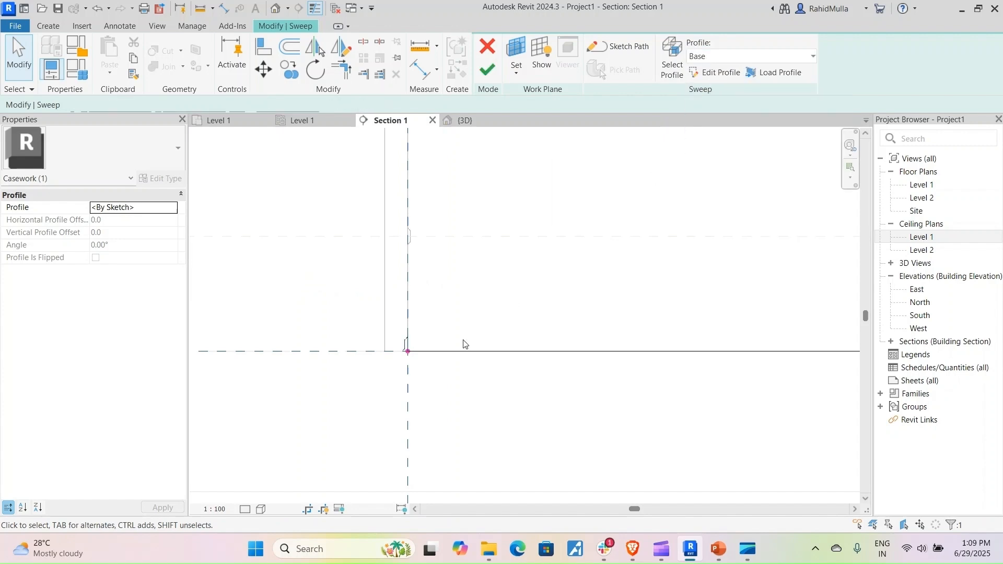
scroll(405, 359, "up", 3)
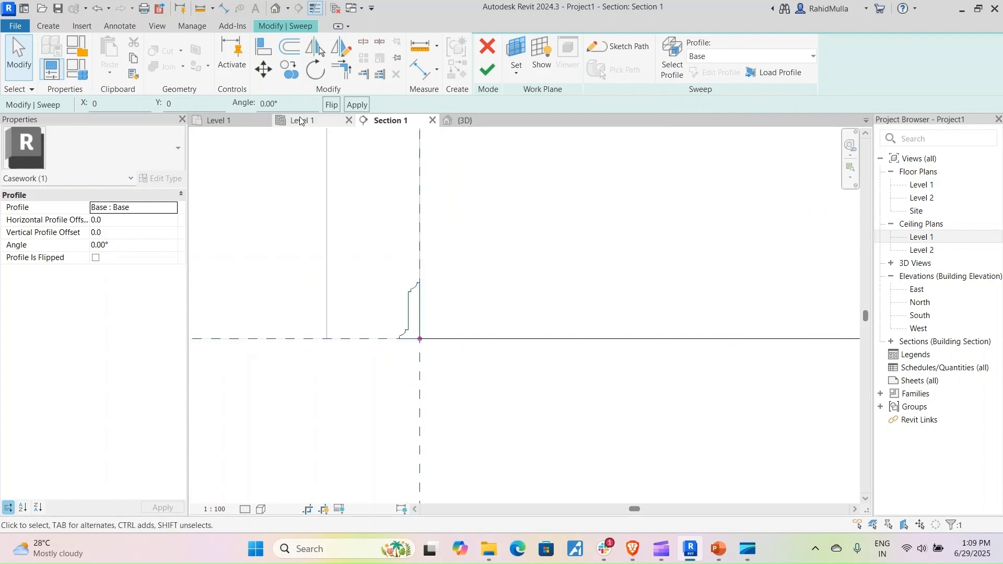
Step: Flip the Base profile to the room side of the wall, then finish the sweep and the in-place model in the 3D view
left_click(329, 104)
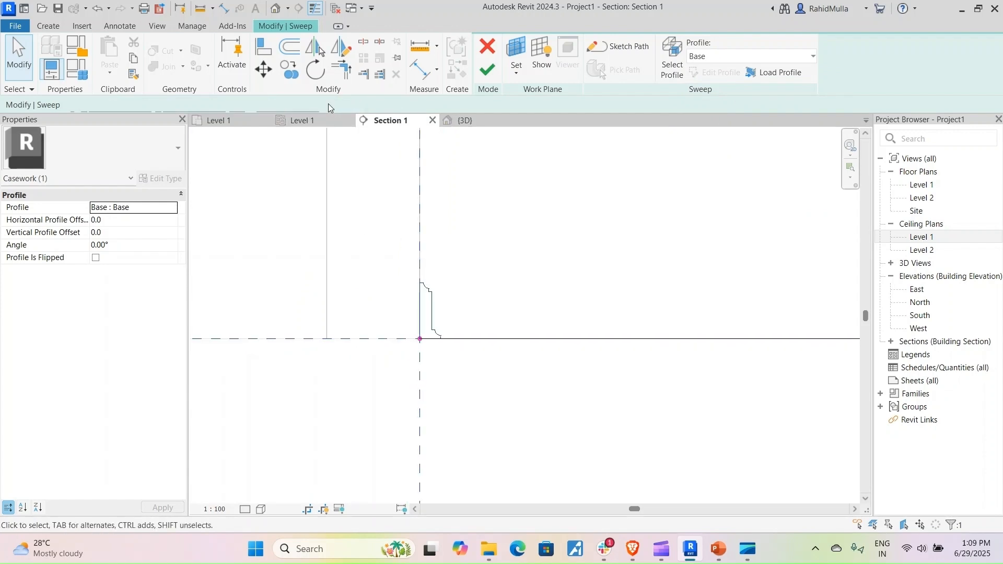
left_click(482, 71)
left_click(468, 121)
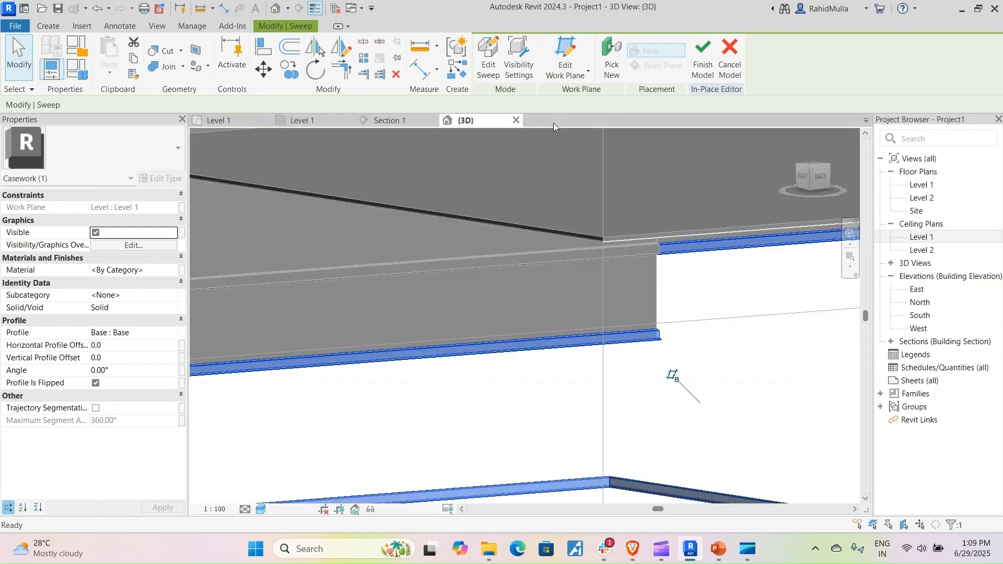
left_click(703, 57)
Step: Select the skirting in the 3D view and examine its profile at the cut end of the wall
scroll(564, 316, "down", 3)
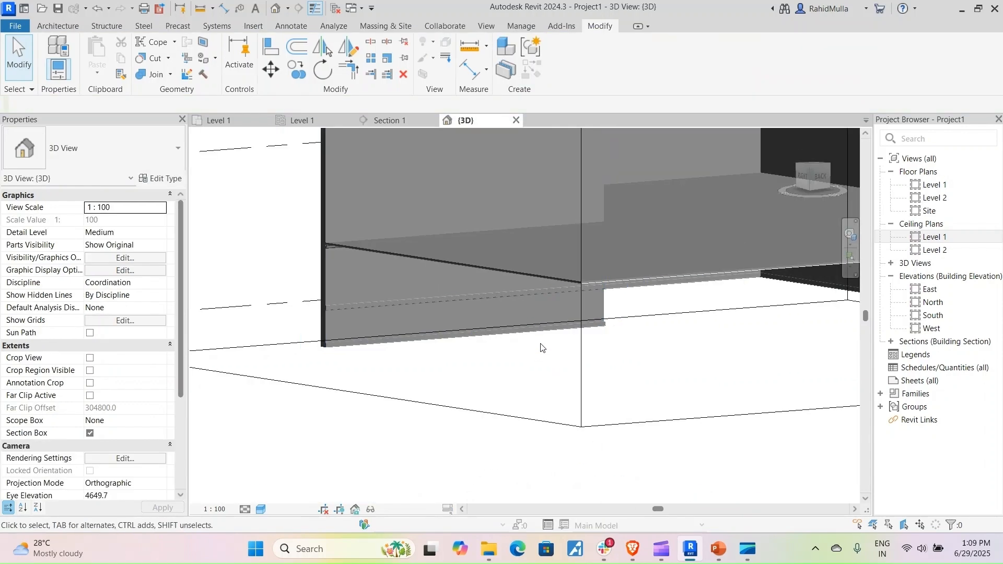
scroll(329, 350, "up", 4)
left_click(326, 361)
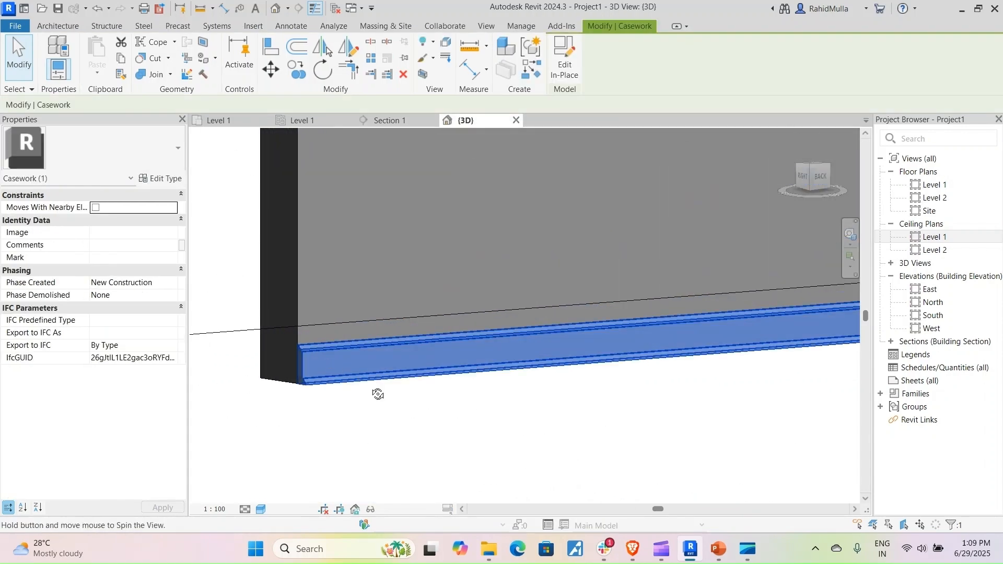
scroll(462, 399, "up", 3)
scroll(462, 399, "down", 5)
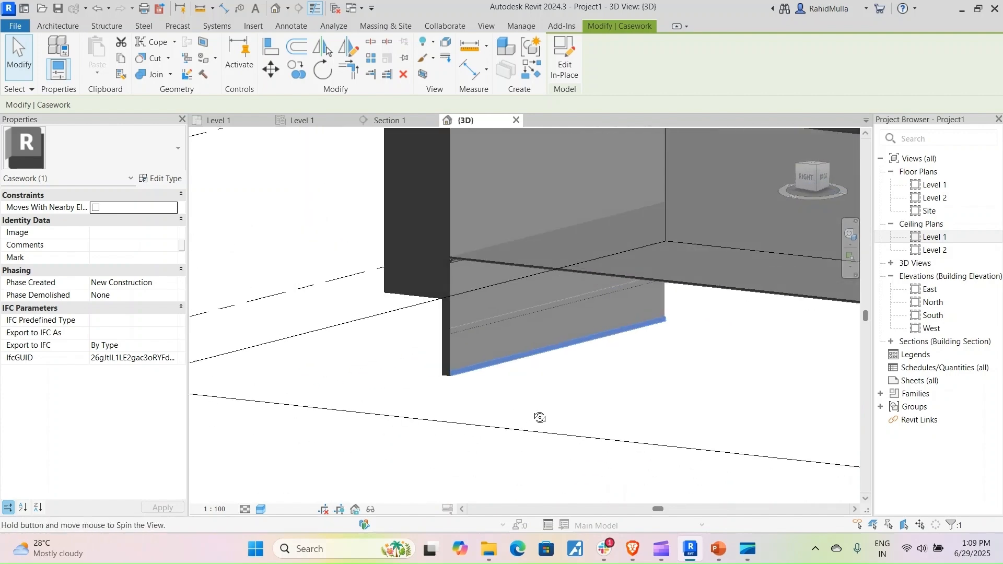
scroll(454, 377, "up", 8)
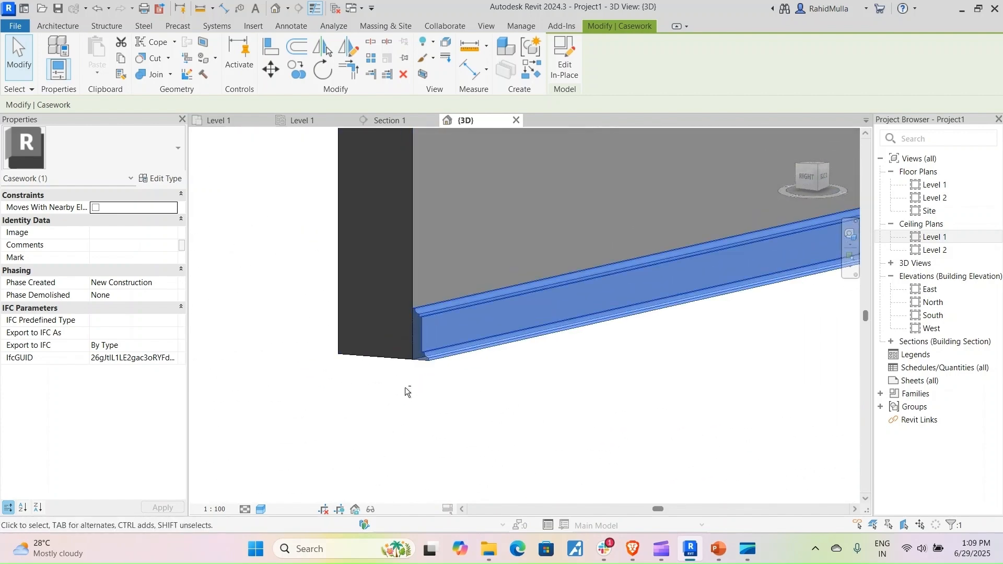
scroll(469, 388, "down", 4)
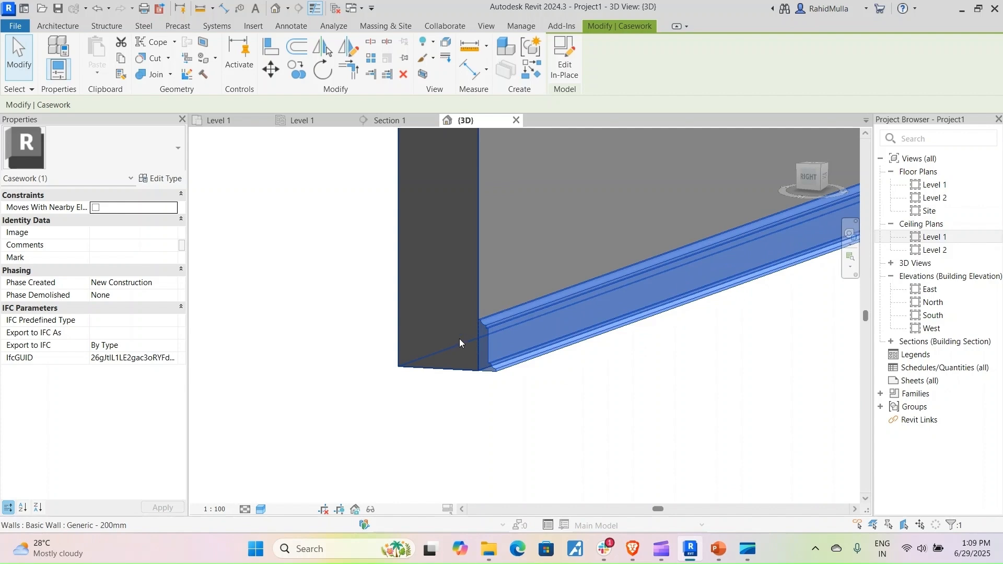
scroll(467, 336, "down", 3)
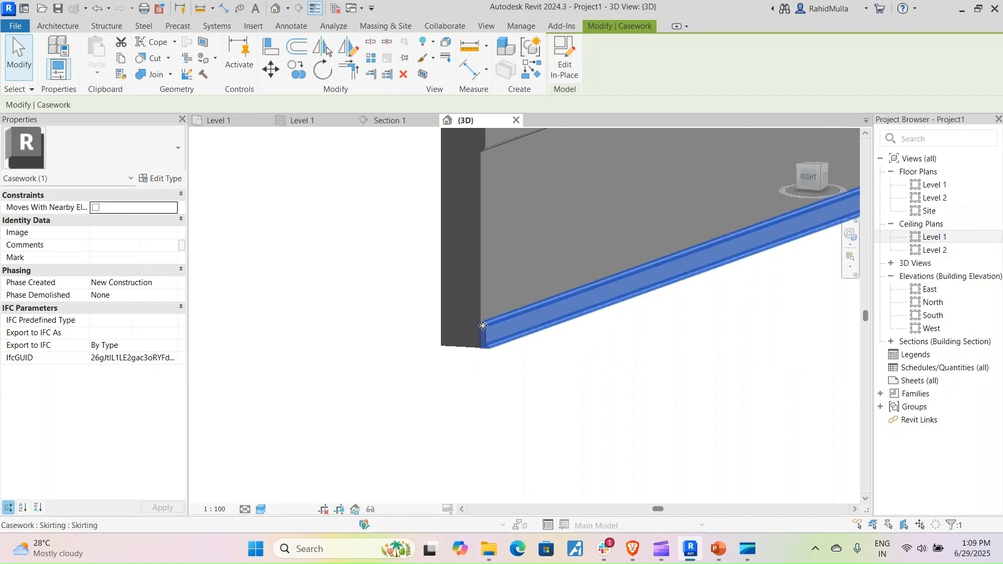
left_click(61, 30)
left_click(64, 75)
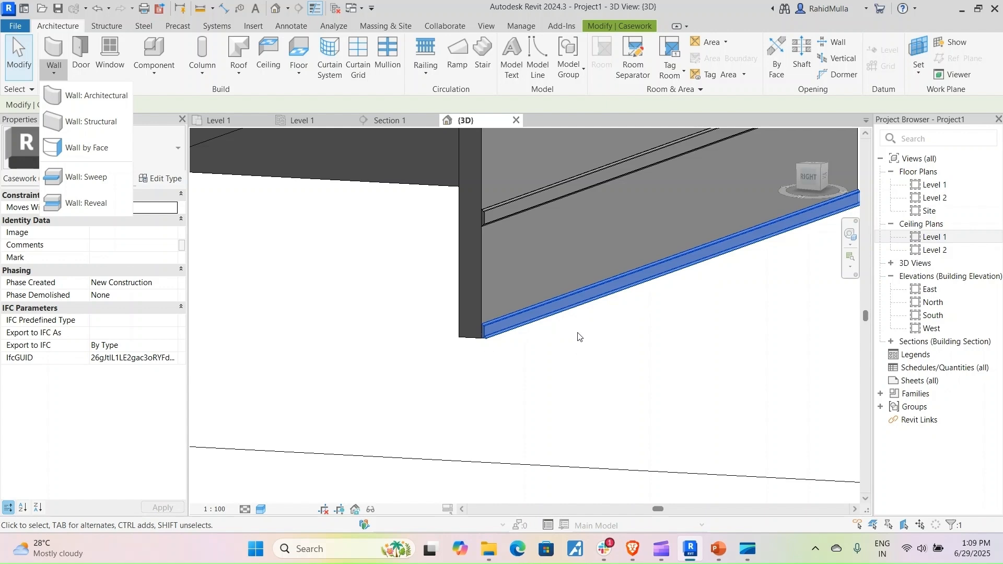
scroll(490, 340, "up", 2)
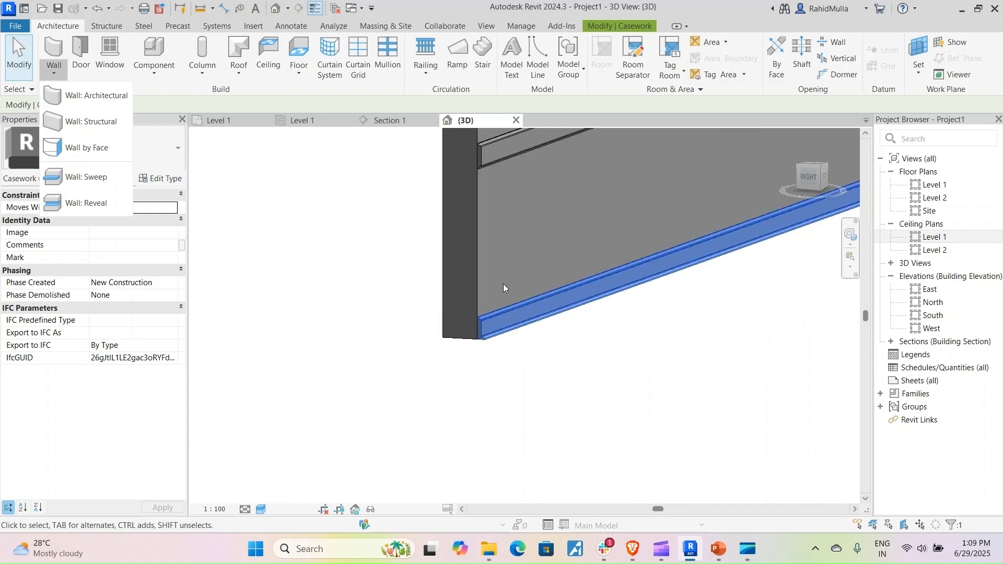
Step: Move the Generic - 200mm wall outward, away from the room, in the Section 1 view
left_click(402, 120)
scroll(462, 255, "down", 1)
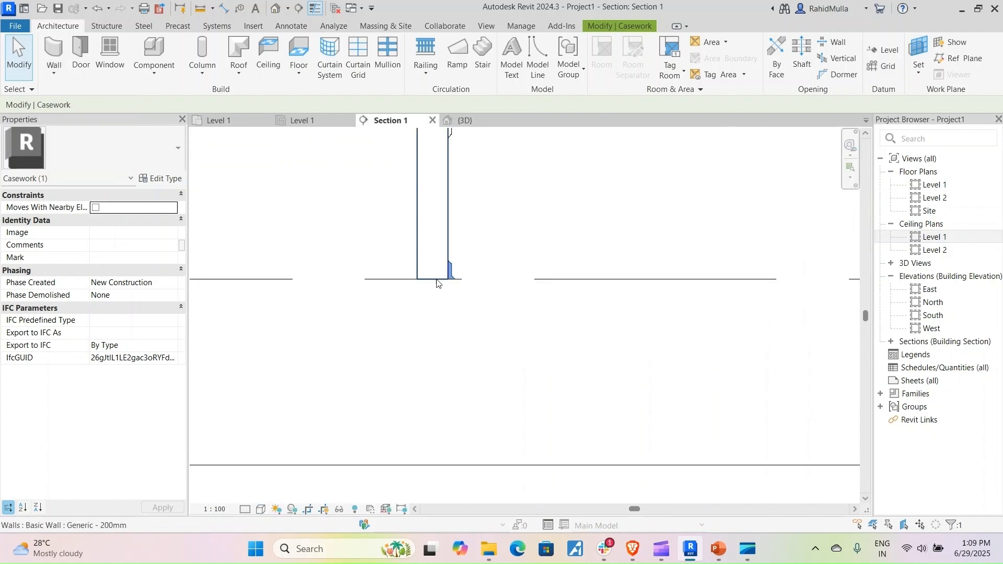
middle_click_drag(465, 323, 454, 403)
left_click(436, 280)
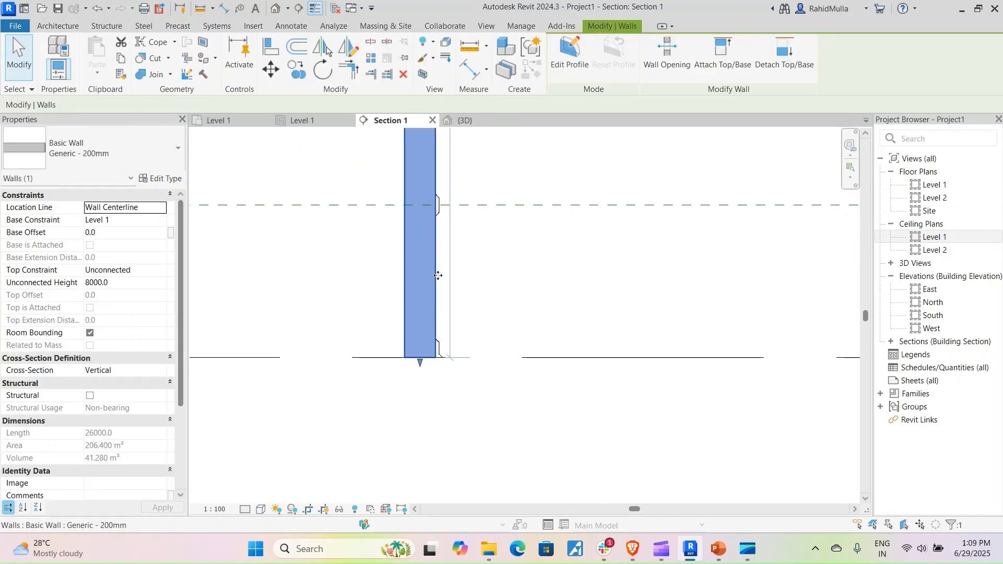
left_click_drag(437, 280, 386, 279)
middle_click_drag(389, 220, 399, 293)
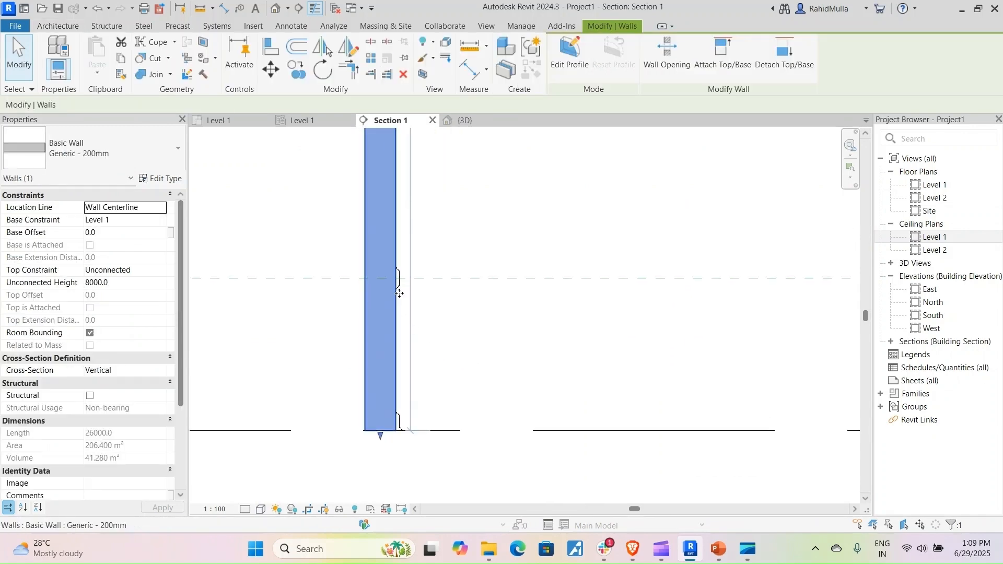
Step: Raise the Dado rail reference plane to 1500 mm above Level 1 in the section view
scroll(399, 277, "down", 3)
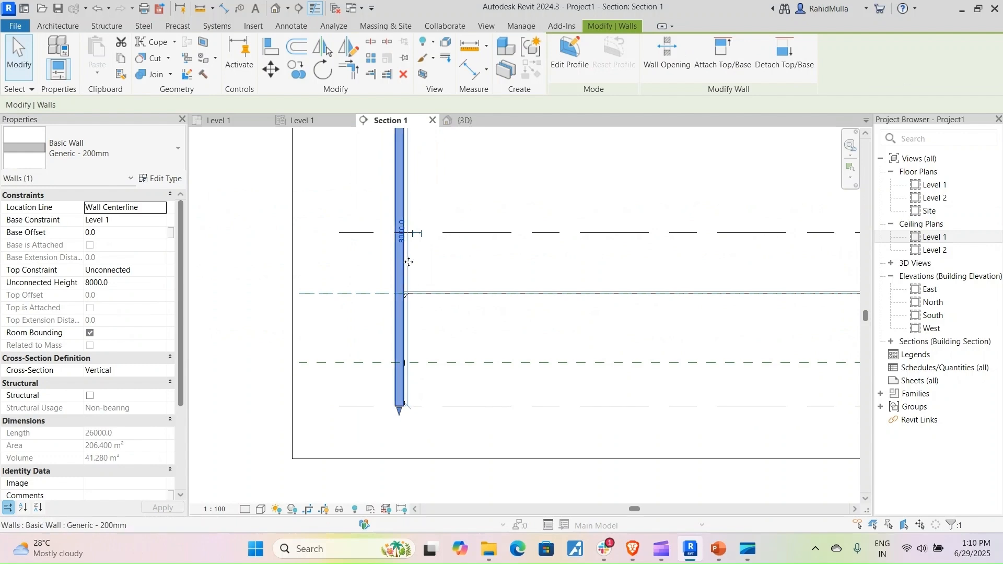
scroll(381, 365, "up", 4)
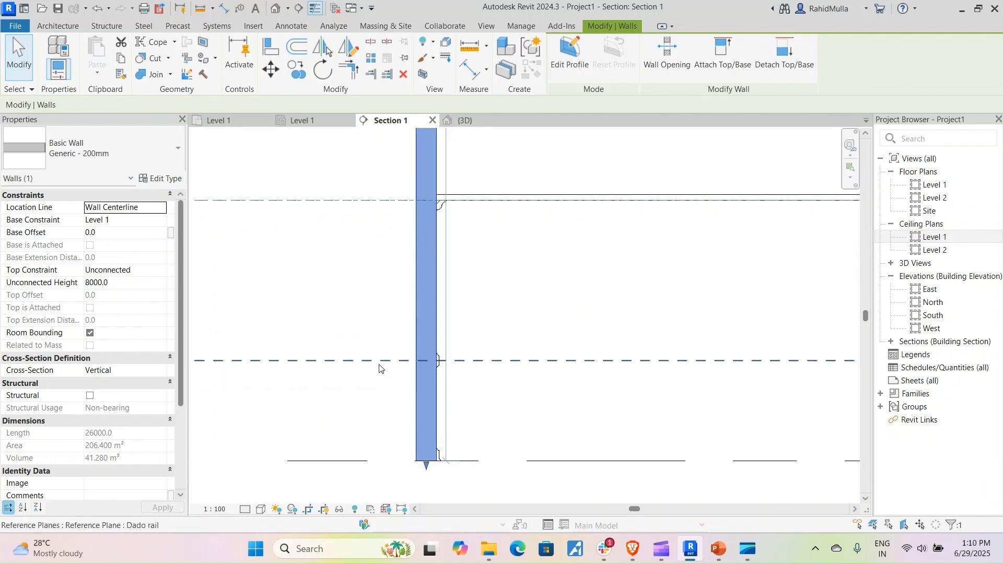
left_click(380, 361)
left_click_drag(380, 362, 376, 312)
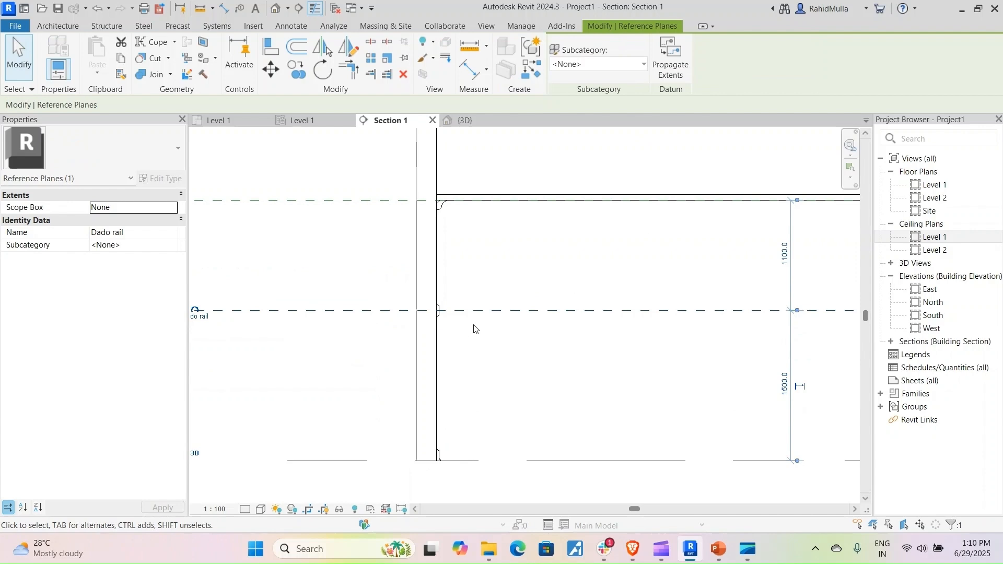
Step: Examine the dado rail's new height and the skirting's cut end in the 3D view
left_click(276, 8)
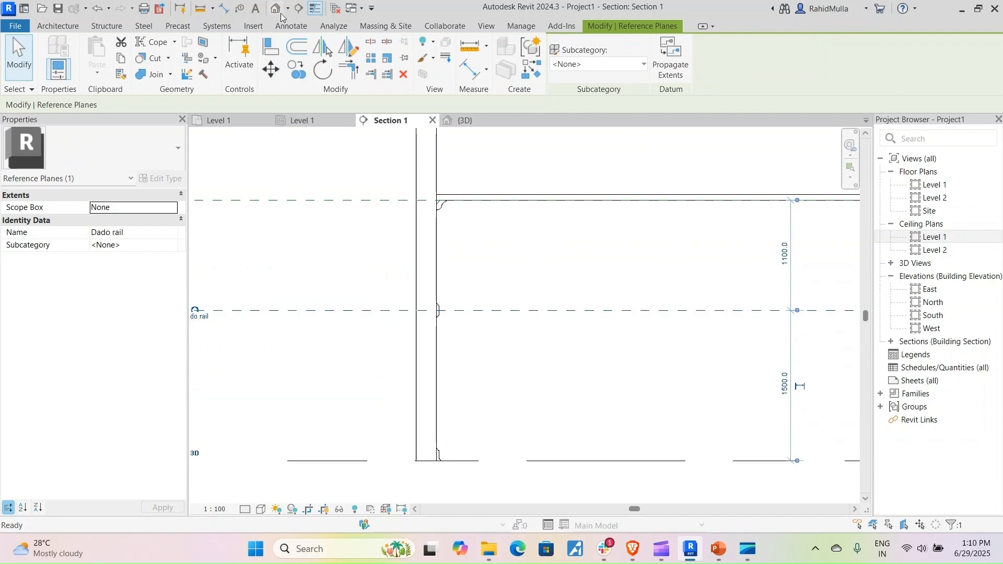
scroll(488, 348, "down", 3)
middle_click_drag(477, 362, 342, 458)
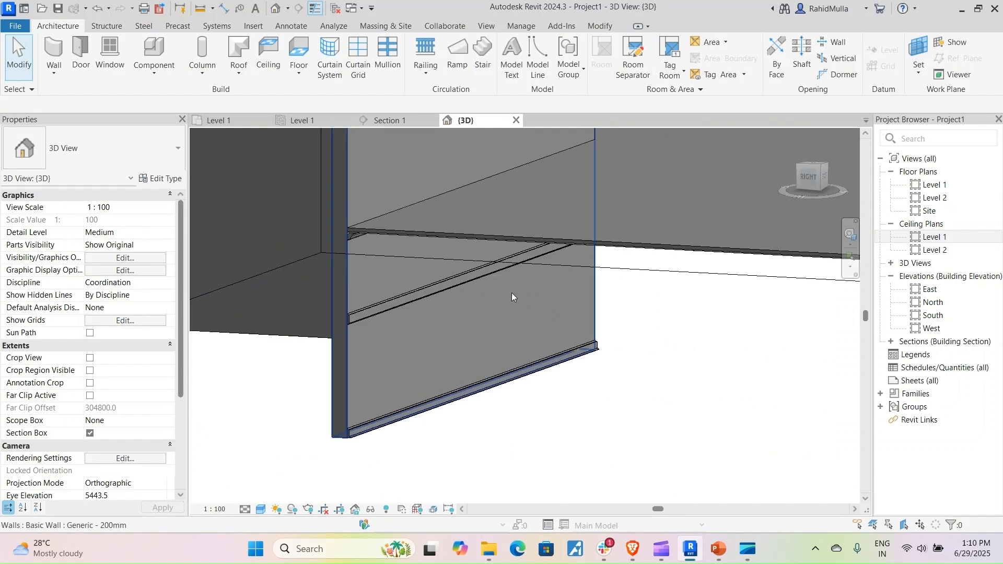
middle_click_drag(448, 321, 465, 295, "shift")
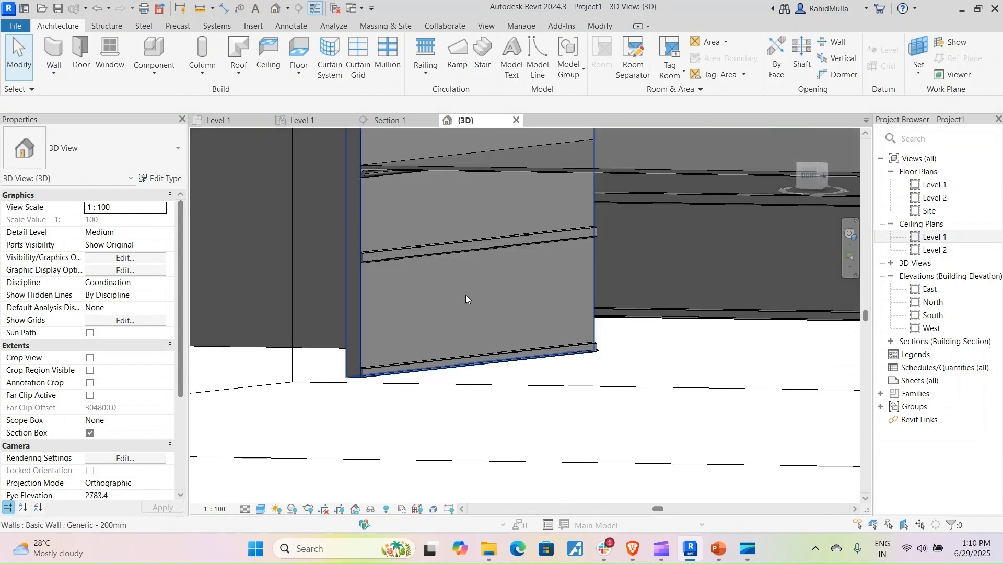
scroll(355, 397, "up", 2)
scroll(379, 369, "up", 4)
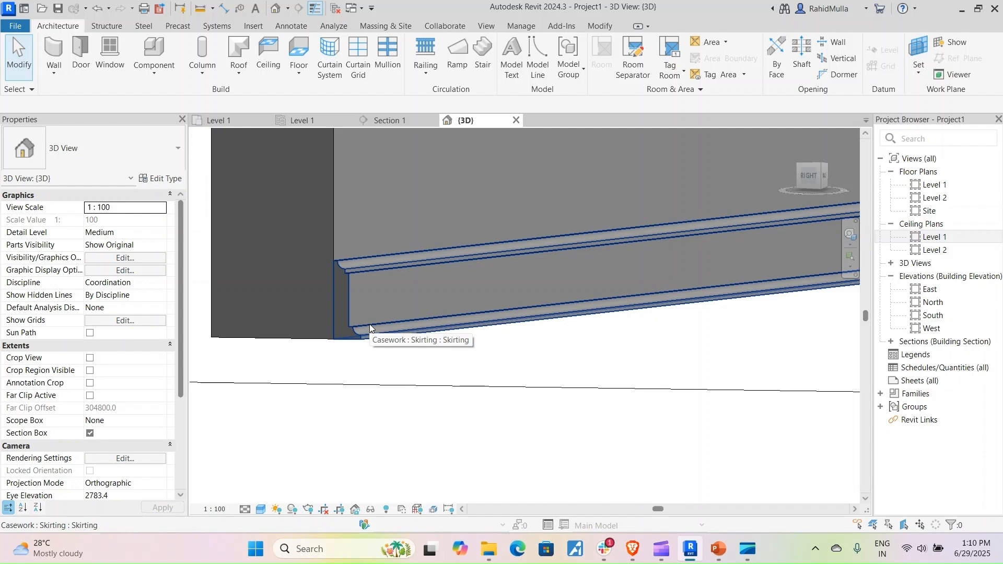
left_click(164, 74)
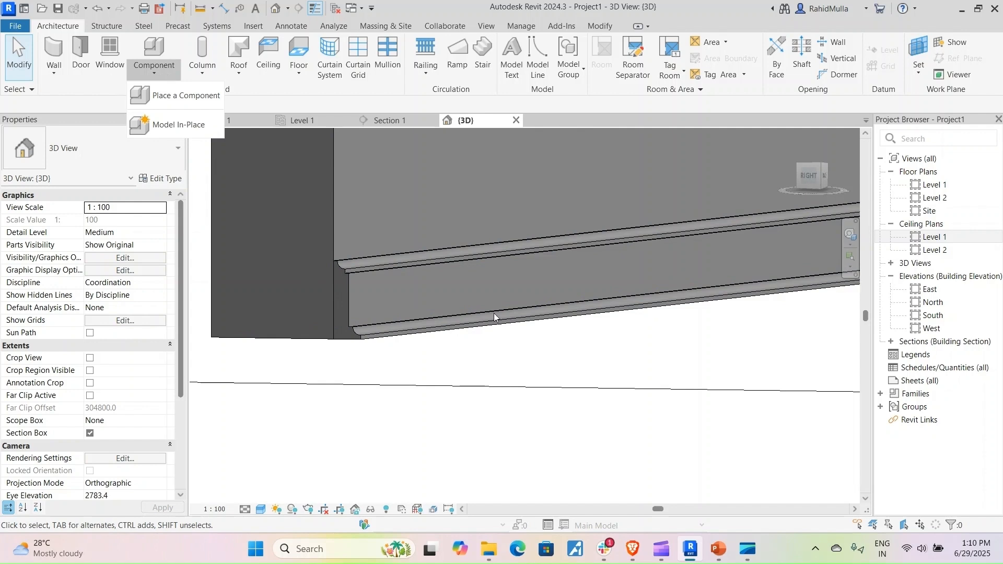
left_click(569, 358)
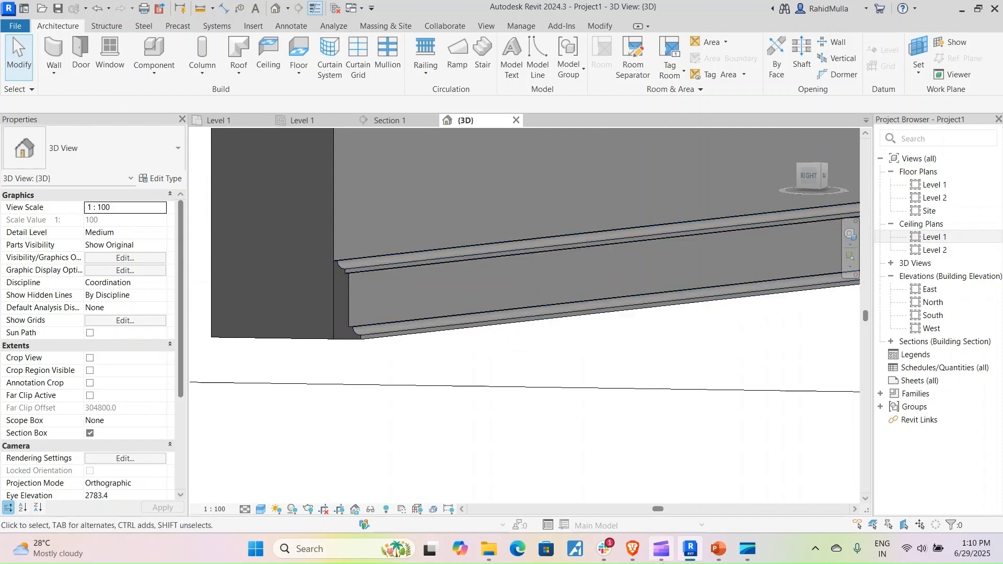
left_click(661, 549)
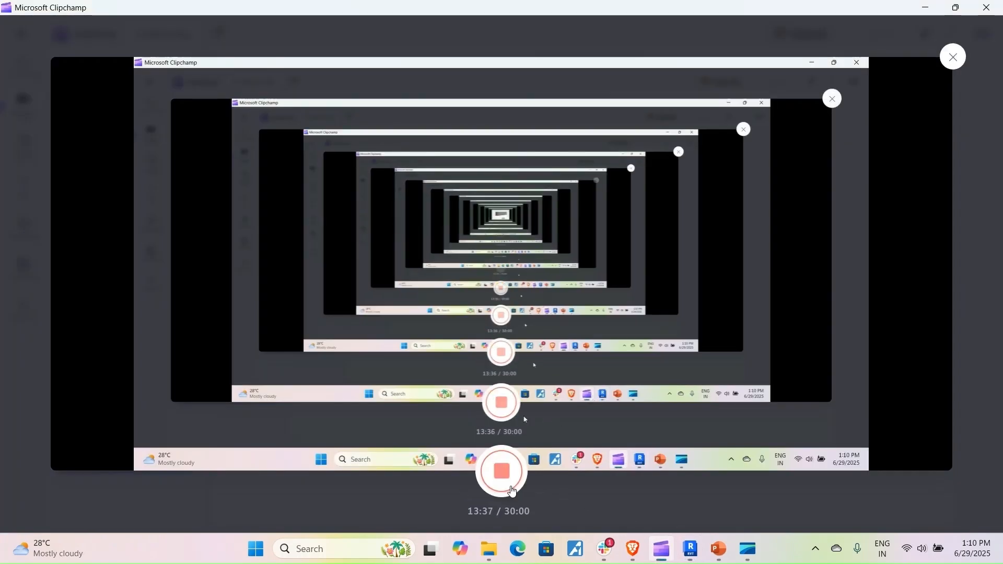
left_click(510, 486)
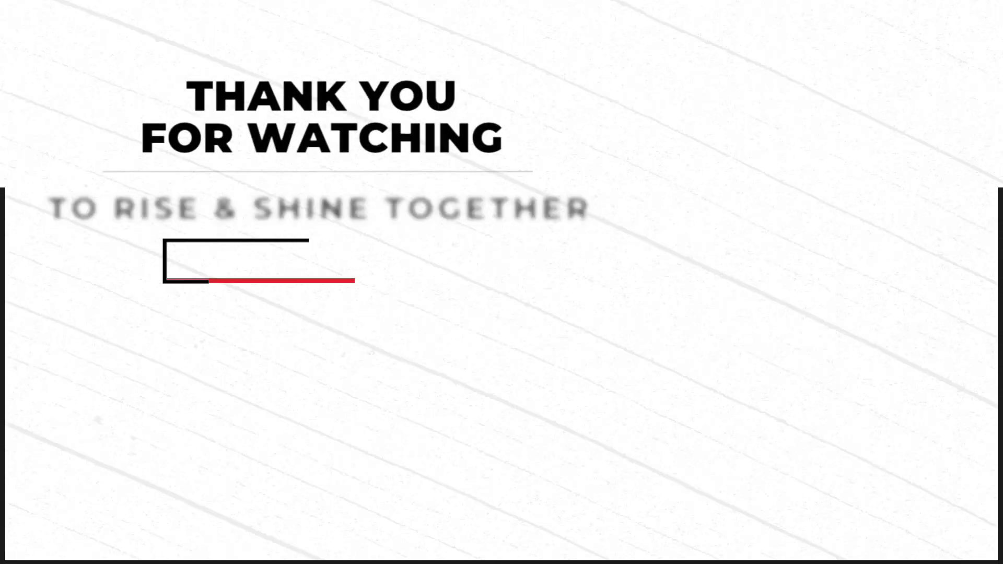